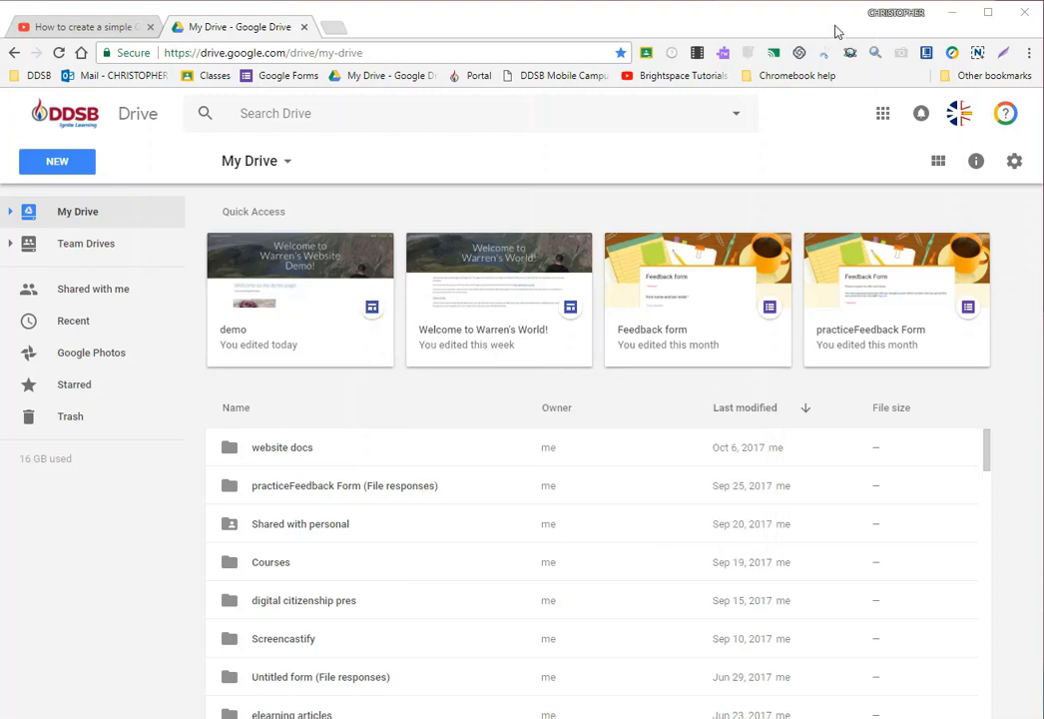
- Check the browser profile list and open the demo site from the Quick Access files in Google Drive
{"action": "left_click", "coordinate": [916, 14]}
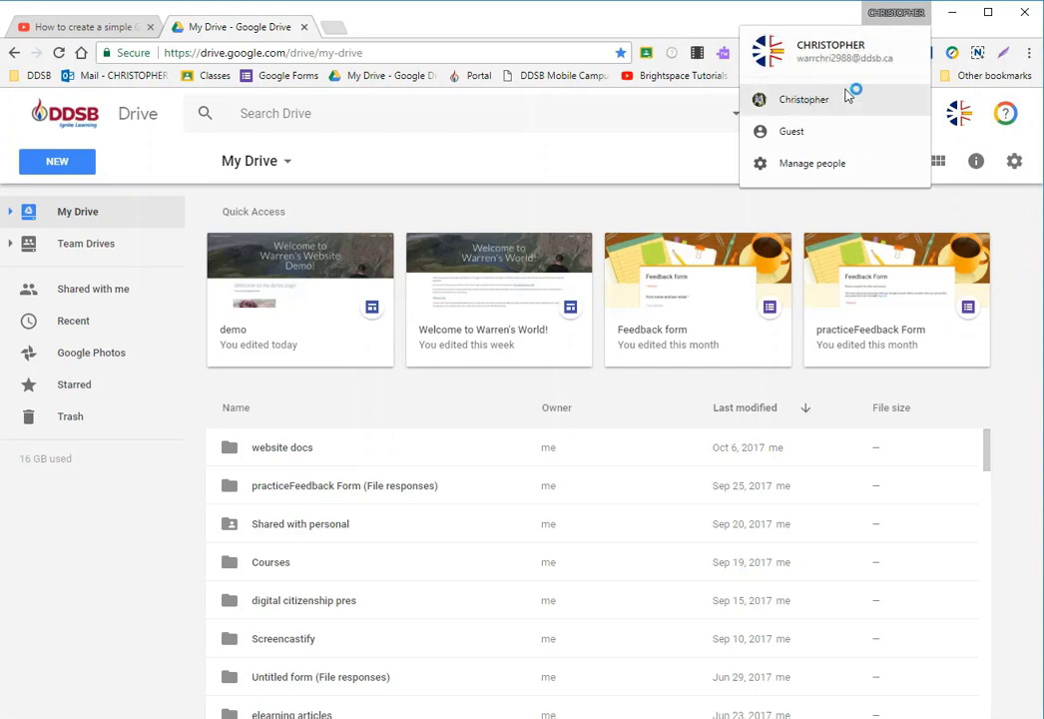
{"action": "left_click", "coordinate": [443, 160]}
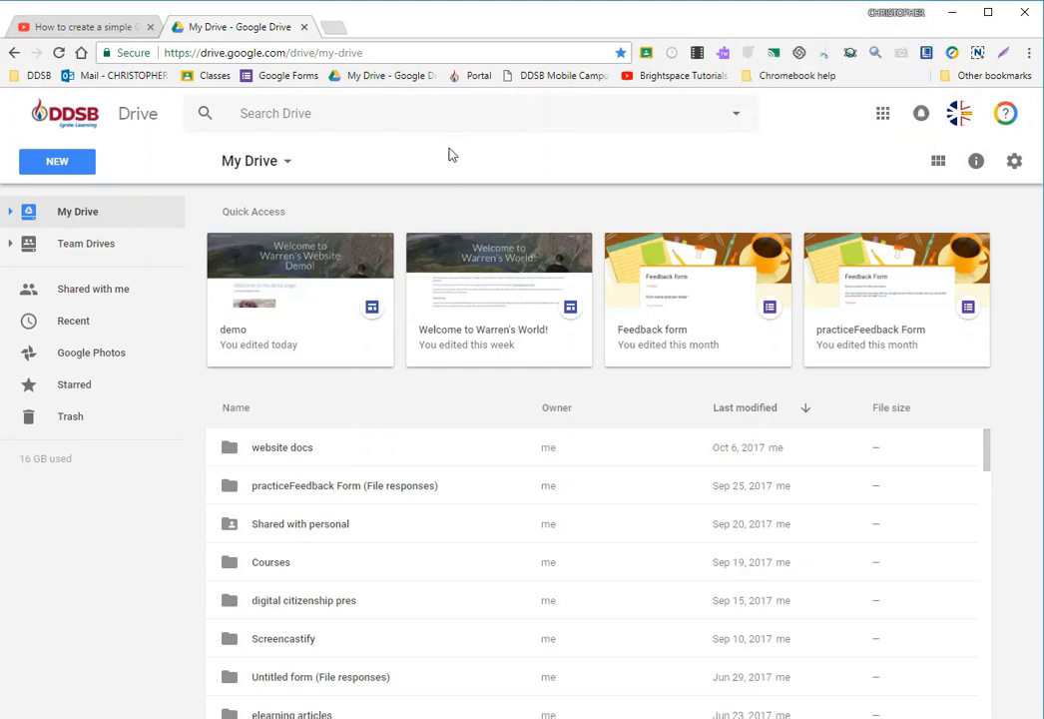
{"action": "double_click", "coordinate": [307, 270]}
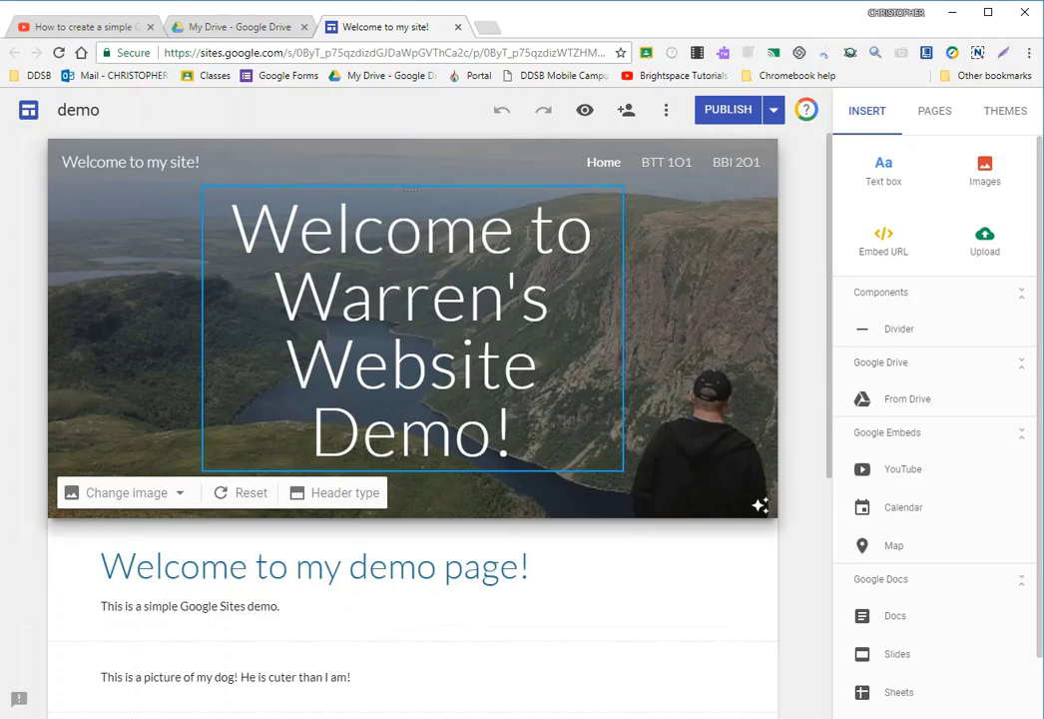
- Review the demo home page's web address, header, welcome text and dog picture
{"action": "left_click", "coordinate": [278, 52]}
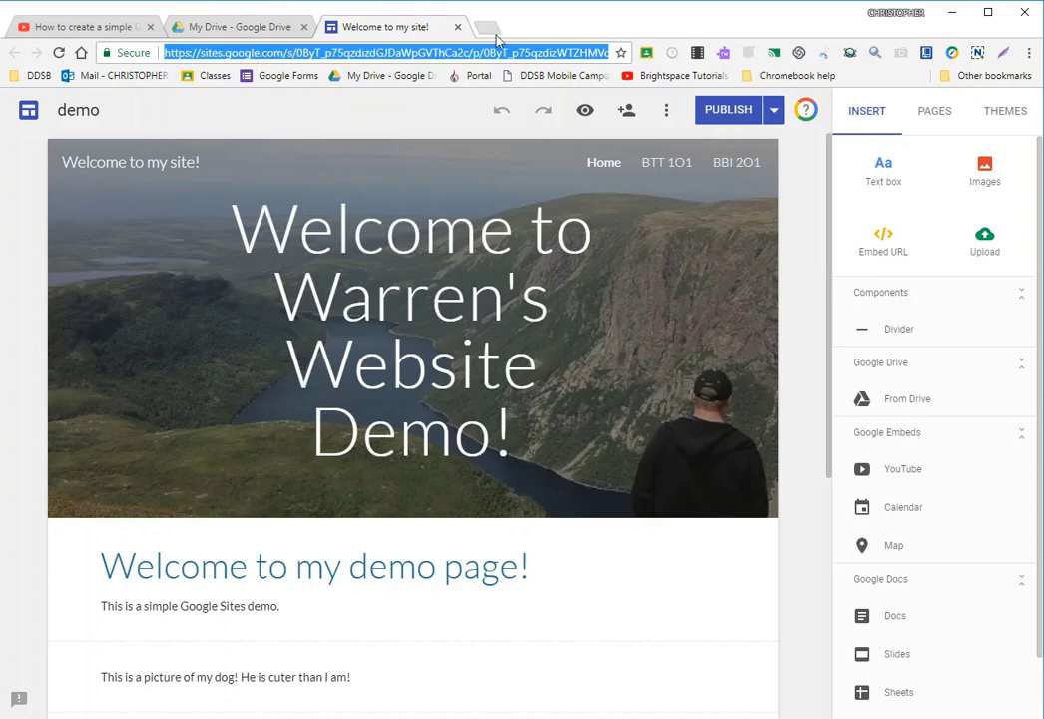
{"action": "left_click", "coordinate": [354, 58]}
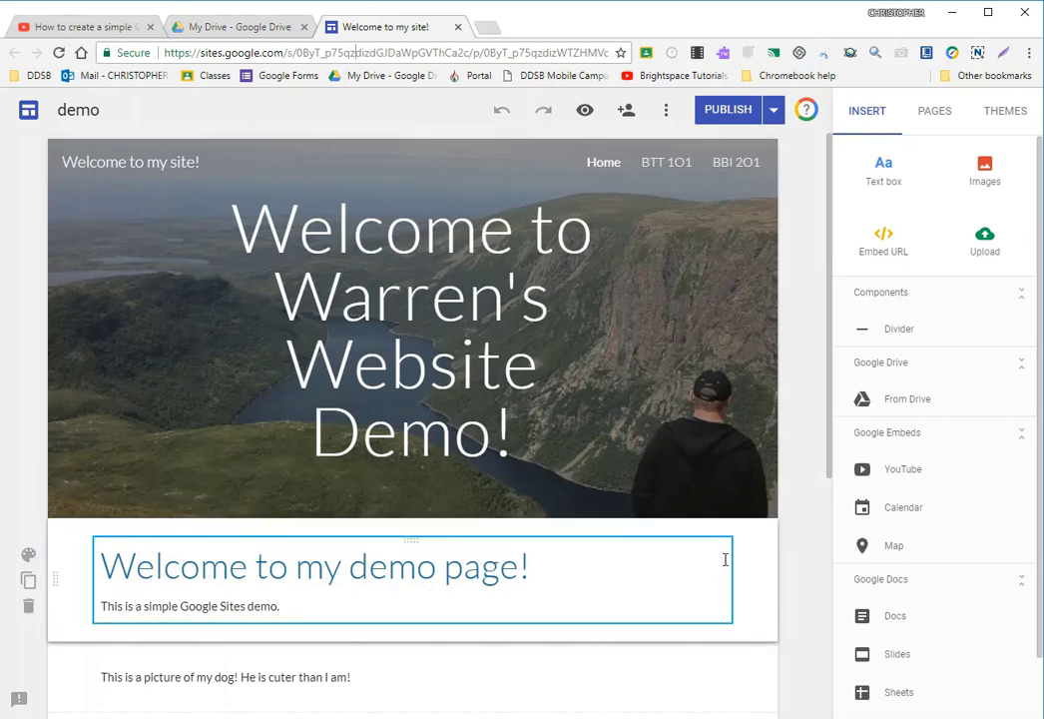
{"action": "scroll", "coordinate": [799, 506], "scroll_direction": "down", "scroll_amount": 1}
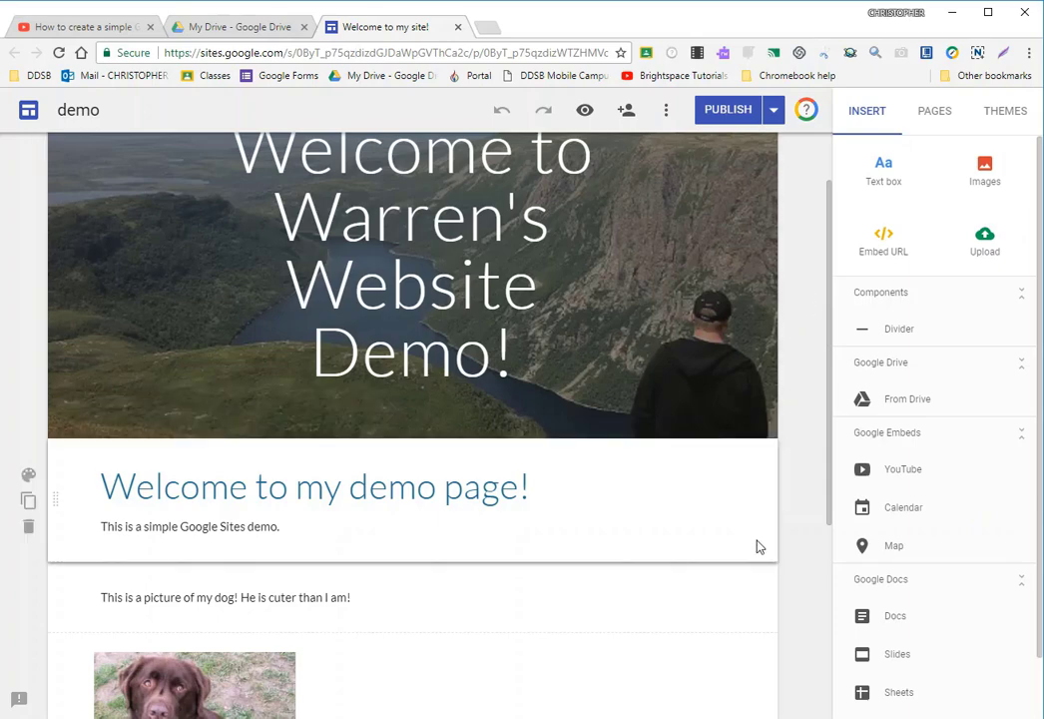
{"action": "scroll", "coordinate": [768, 596], "scroll_direction": "down", "scroll_amount": 3}
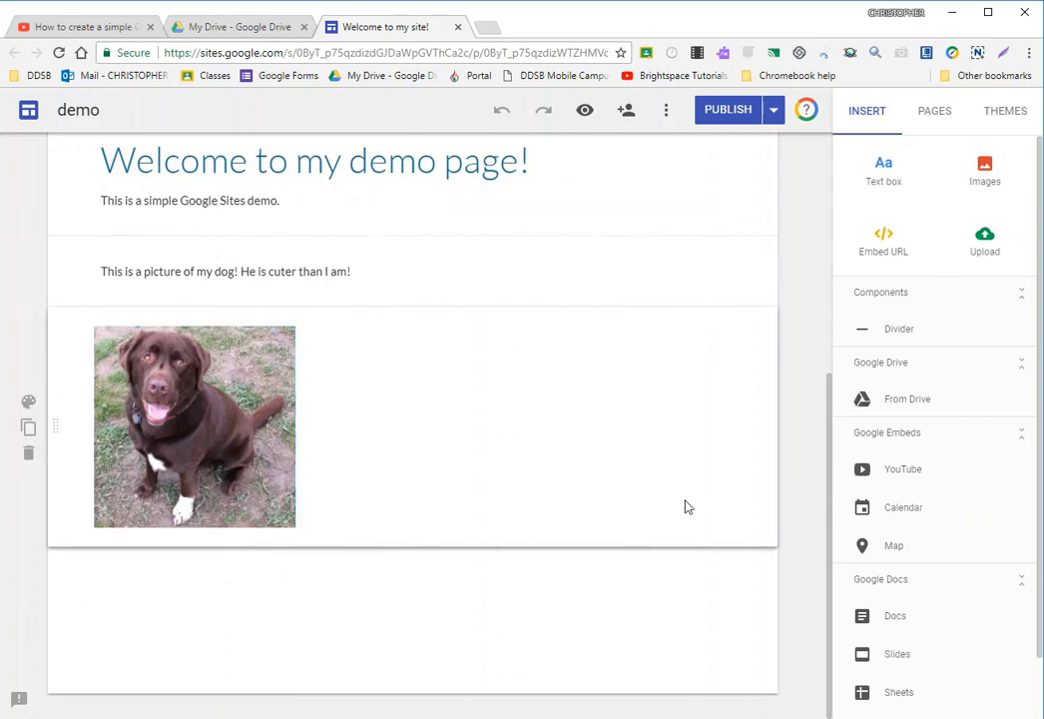
{"action": "scroll", "coordinate": [565, 545], "scroll_direction": "up", "scroll_amount": 2}
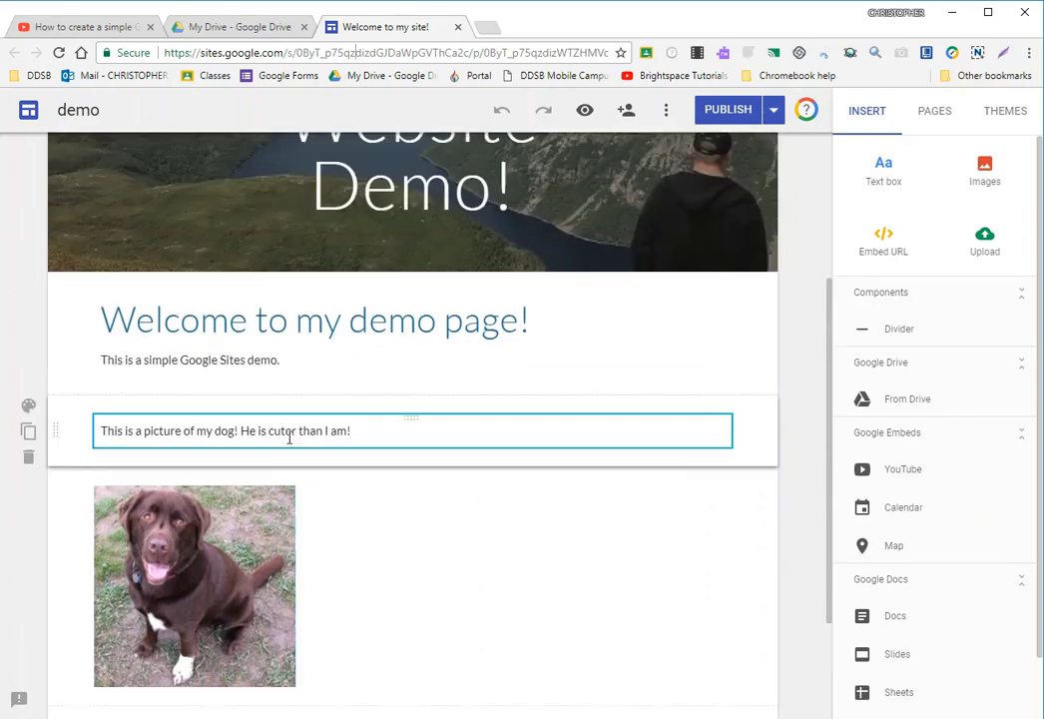
{"action": "scroll", "coordinate": [170, 363], "scroll_direction": "down", "scroll_amount": 1}
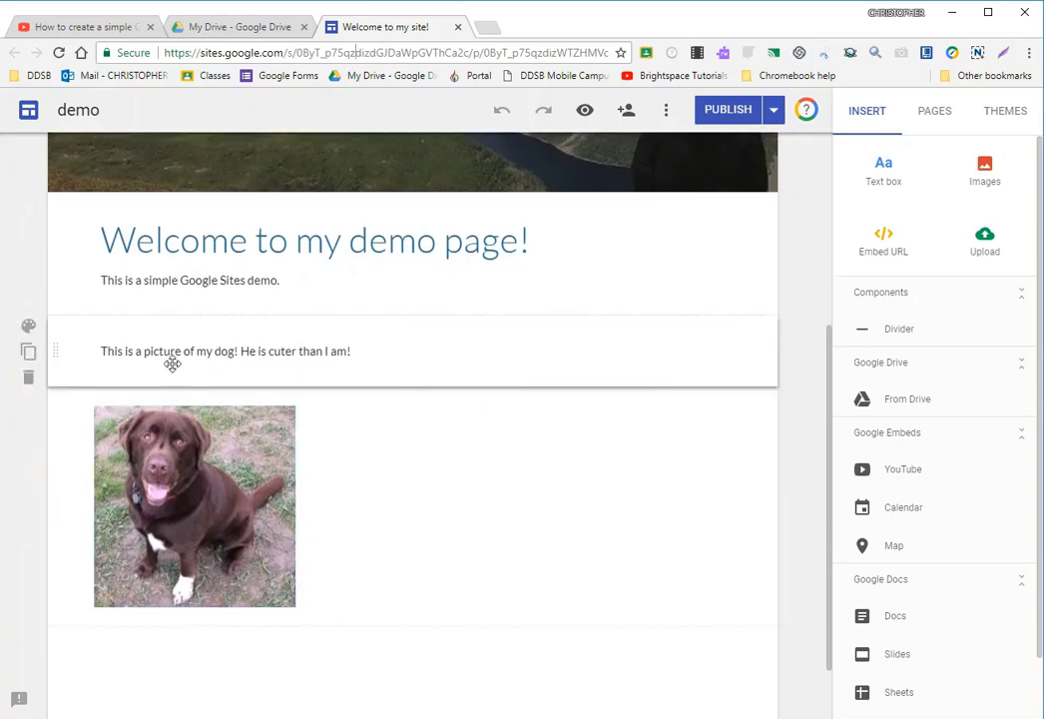
- Apply the Emphasis 2 section style to the section holding the dog picture's caption
{"action": "left_click", "coordinate": [160, 280]}
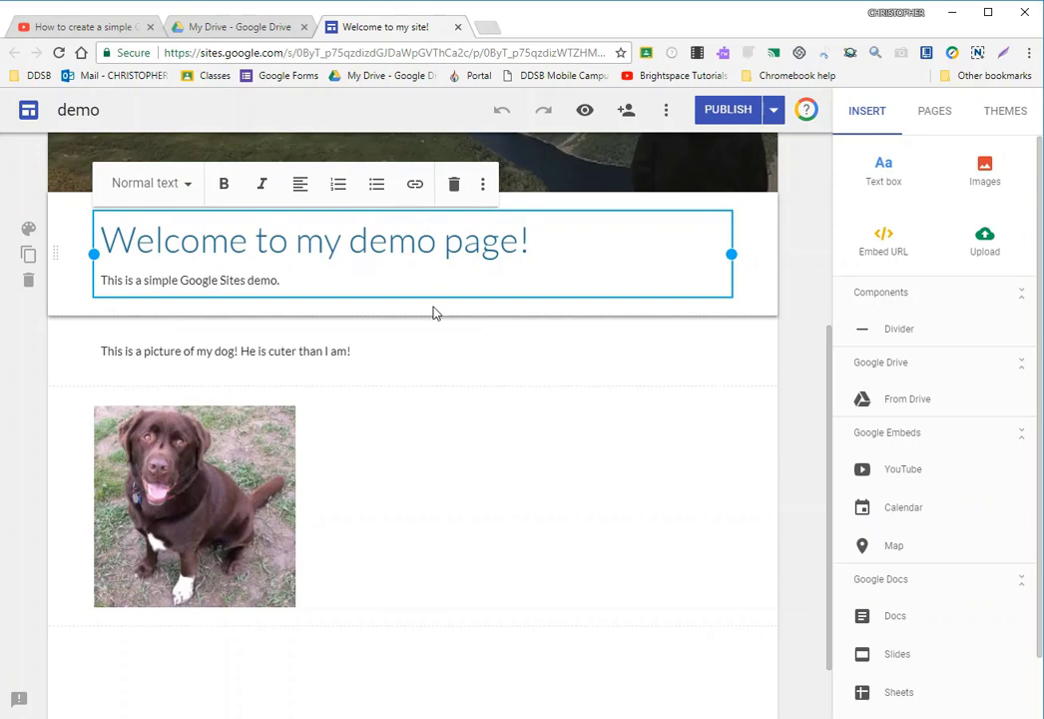
{"action": "left_click", "coordinate": [419, 357]}
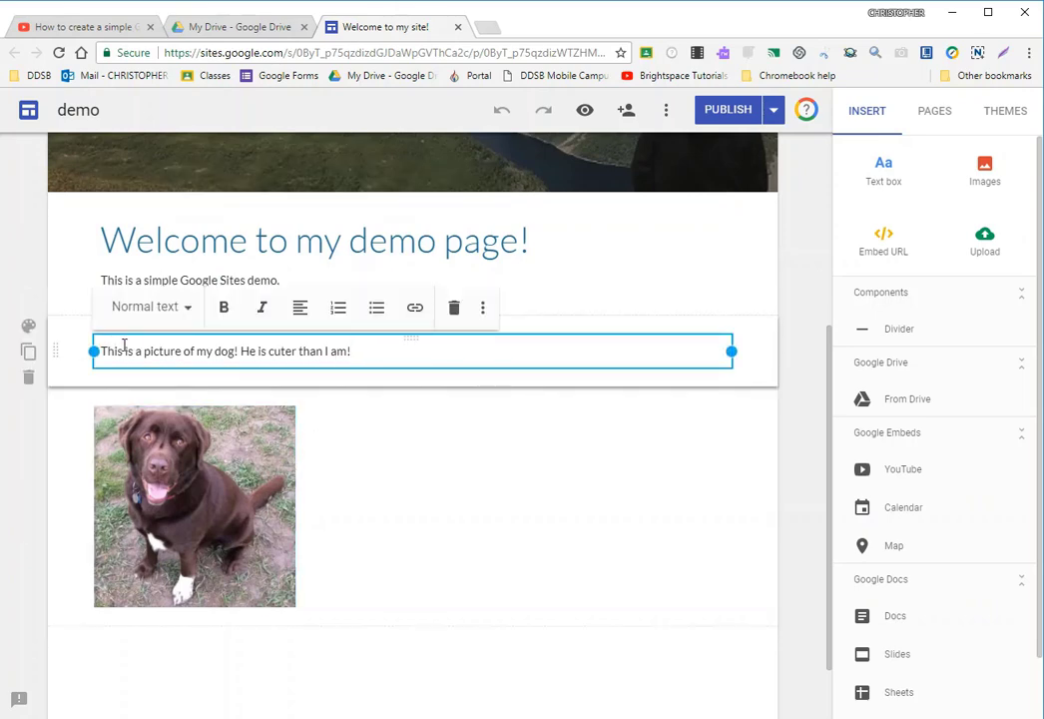
{"action": "left_click", "coordinate": [28, 330]}
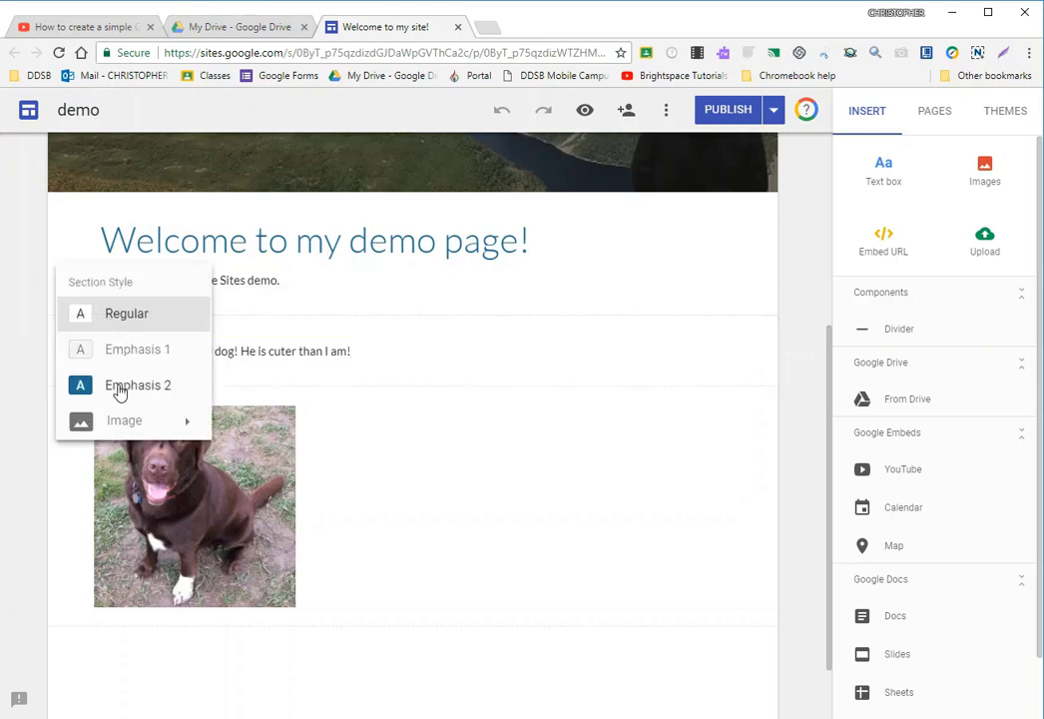
{"action": "left_click", "coordinate": [120, 388]}
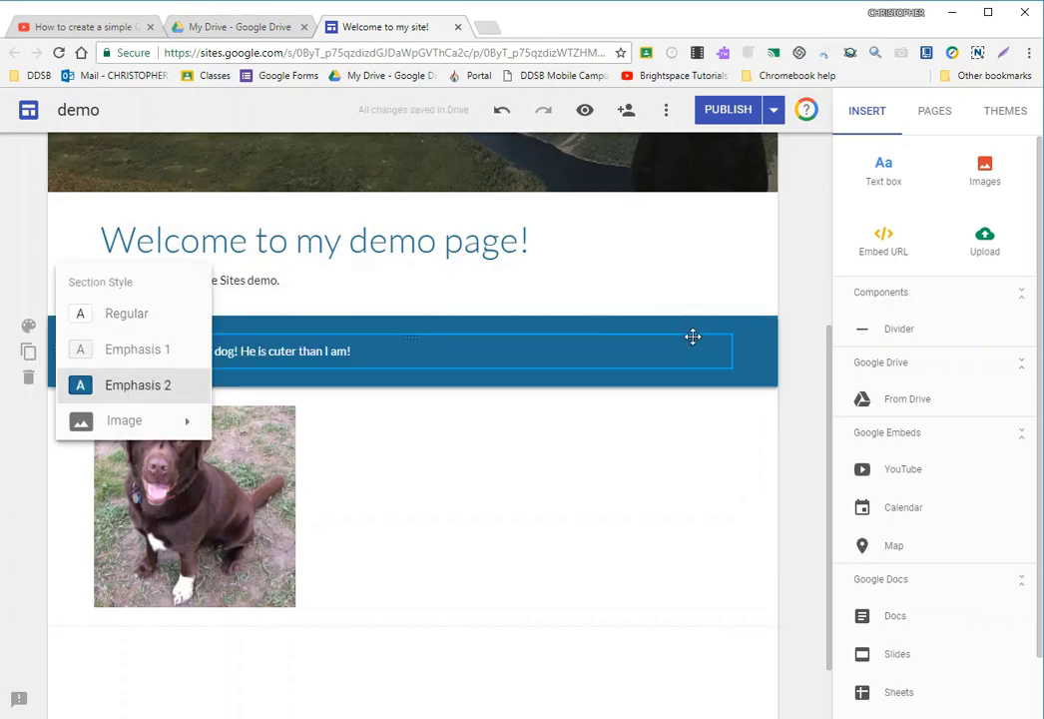
{"action": "left_click", "coordinate": [804, 336]}
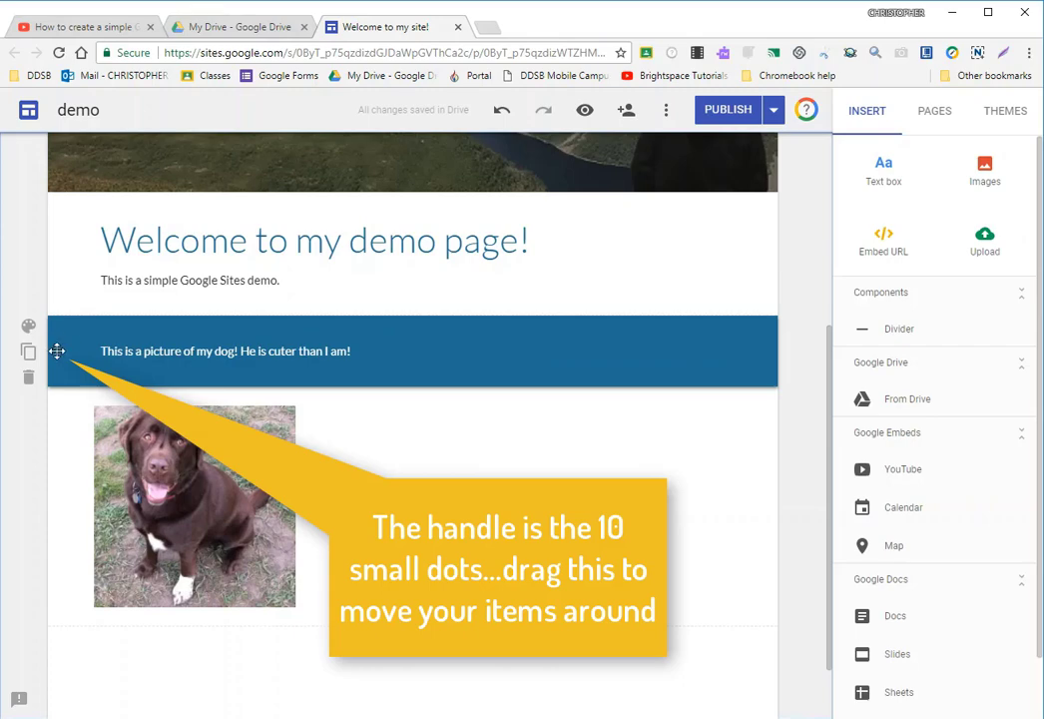
- Move the caption section below the dog picture and return it to its place above the picture
{"action": "left_click_drag", "start_coordinate": [57, 351], "coordinate": [104, 650]}
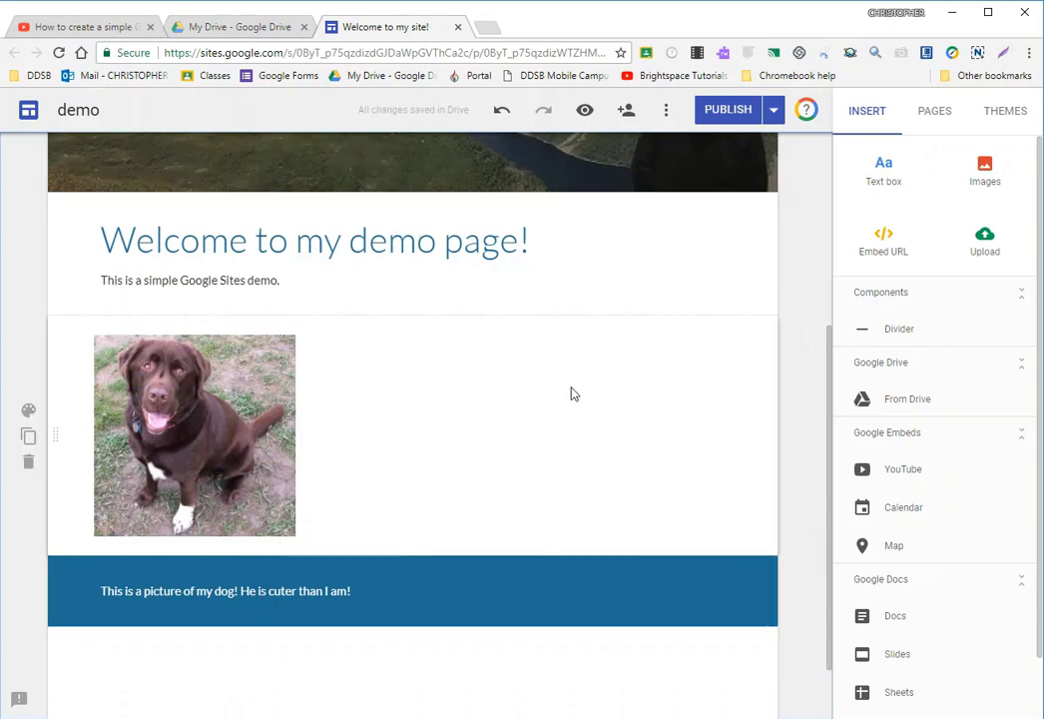
{"action": "scroll", "coordinate": [559, 350], "scroll_direction": "down", "scroll_amount": 1}
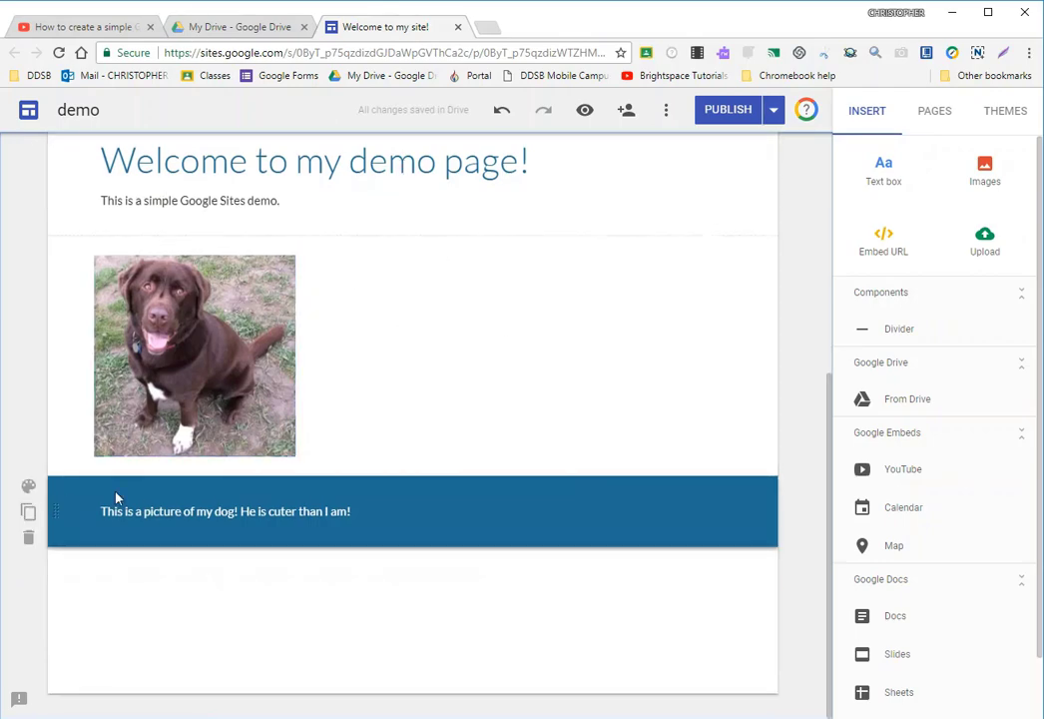
{"action": "left_click_drag", "start_coordinate": [57, 514], "coordinate": [110, 230]}
{"action": "scroll", "coordinate": [431, 397], "scroll_direction": "up", "scroll_amount": 4}
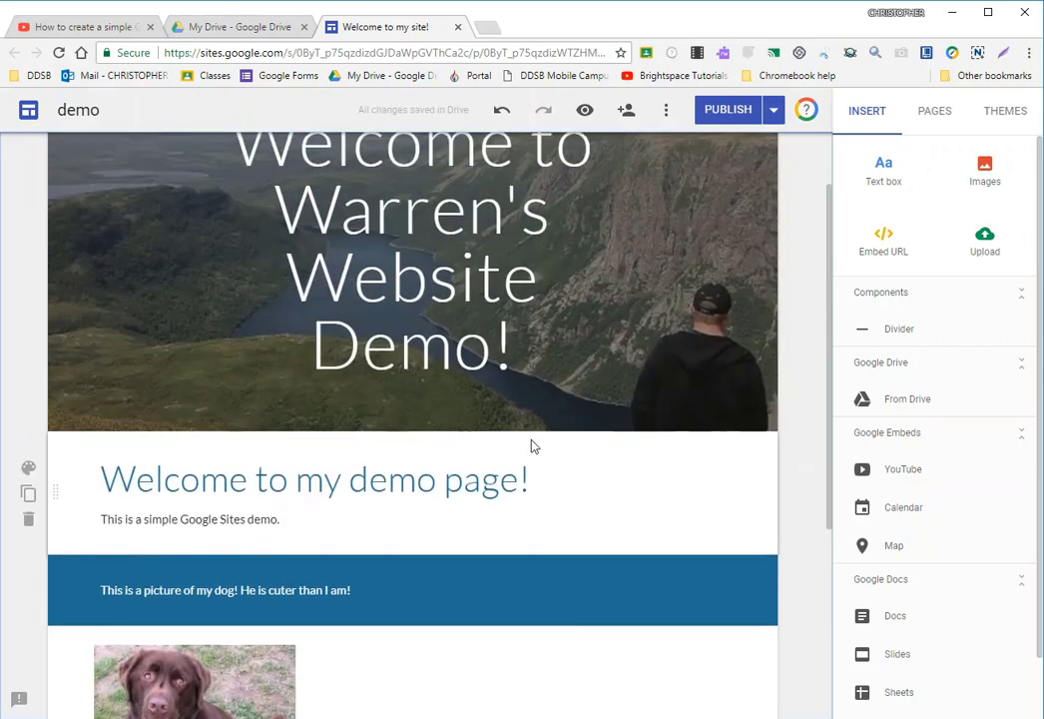
{"action": "scroll", "coordinate": [544, 464], "scroll_direction": "up", "scroll_amount": 1}
{"action": "scroll", "coordinate": [569, 469], "scroll_direction": "down", "scroll_amount": 2}
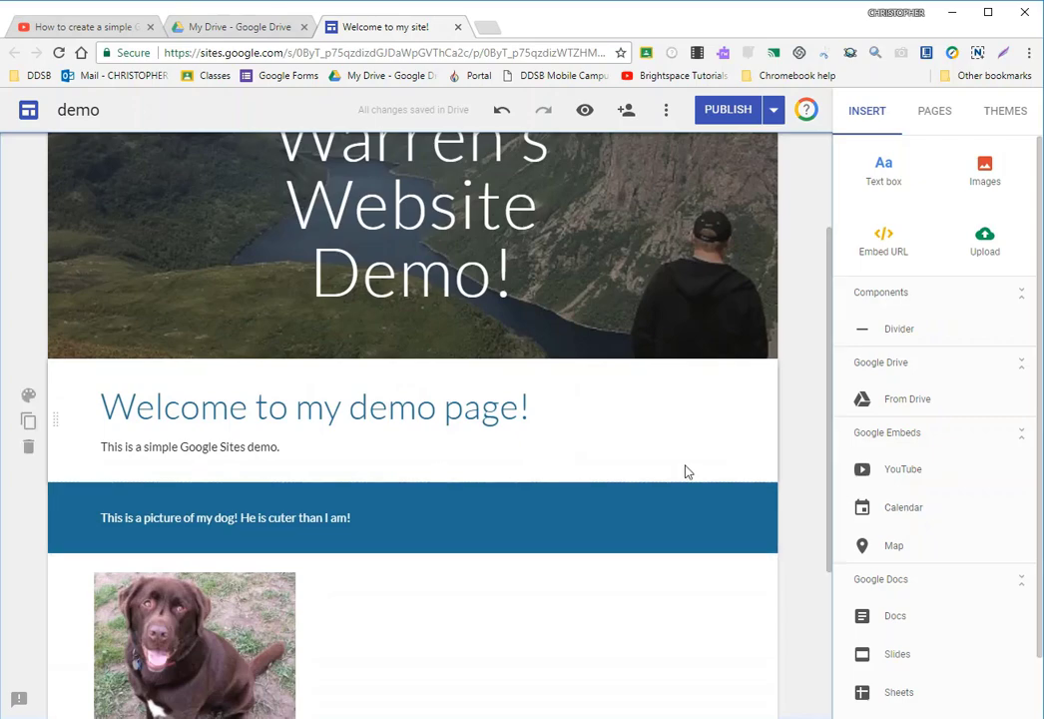
{"action": "scroll", "coordinate": [685, 471], "scroll_direction": "up", "scroll_amount": 2}
{"action": "scroll", "coordinate": [659, 578], "scroll_direction": "down", "scroll_amount": 1}
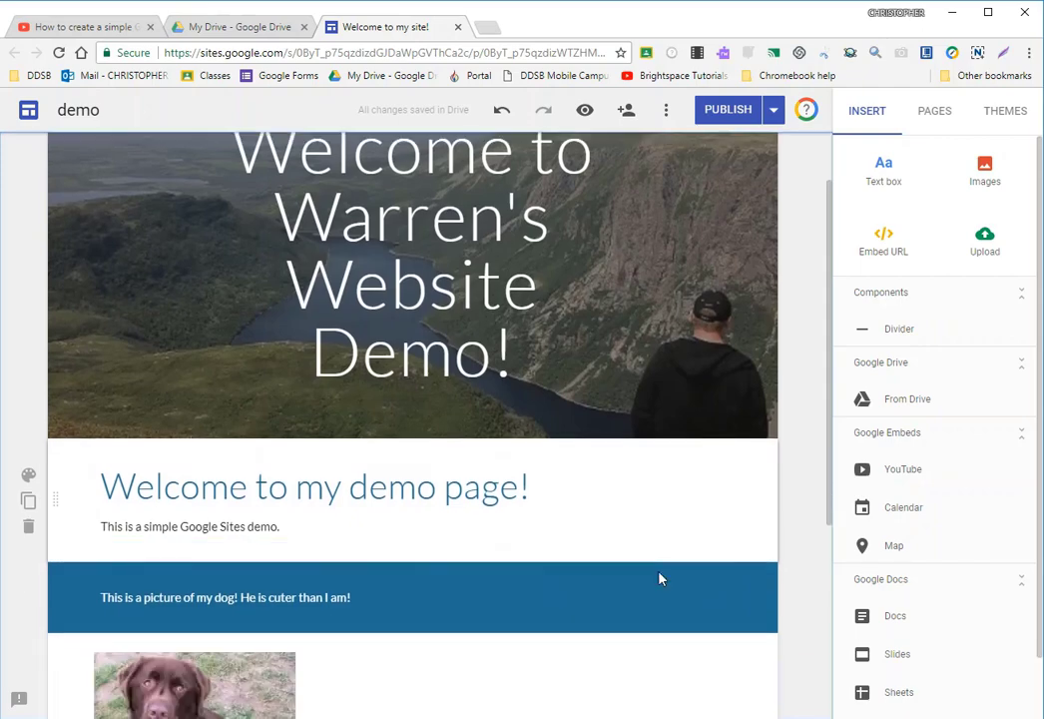
- Insert the headshot image from the website docs folder in Google Drive beside the dog picture
{"action": "scroll", "coordinate": [659, 578], "scroll_direction": "down", "scroll_amount": 3}
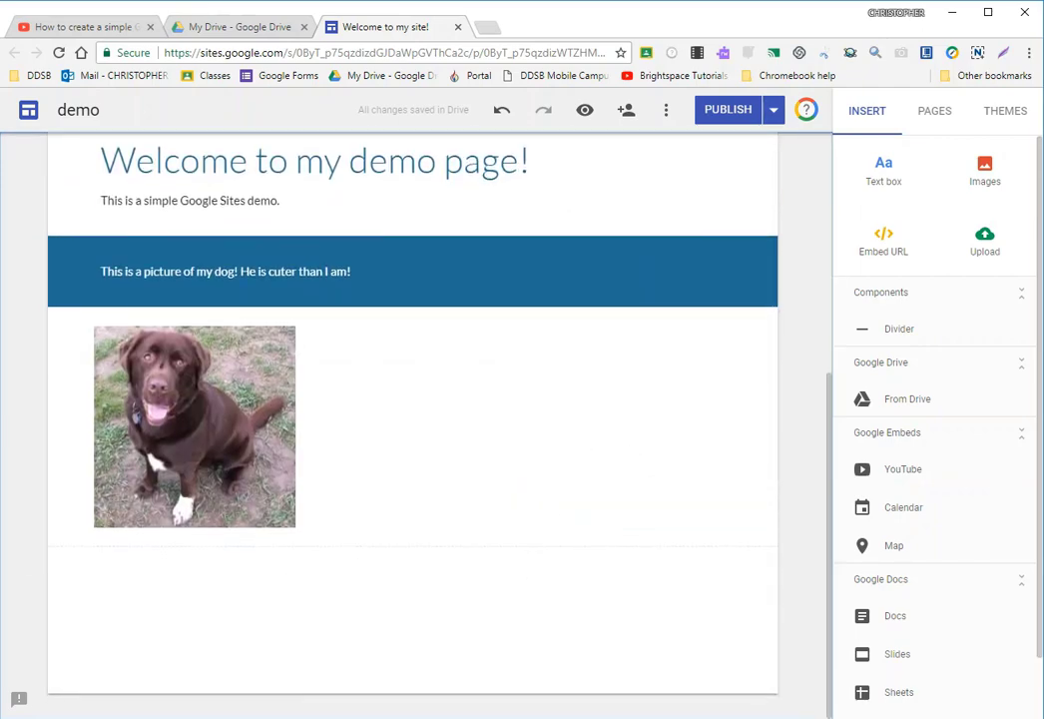
{"action": "left_click", "coordinate": [985, 171]}
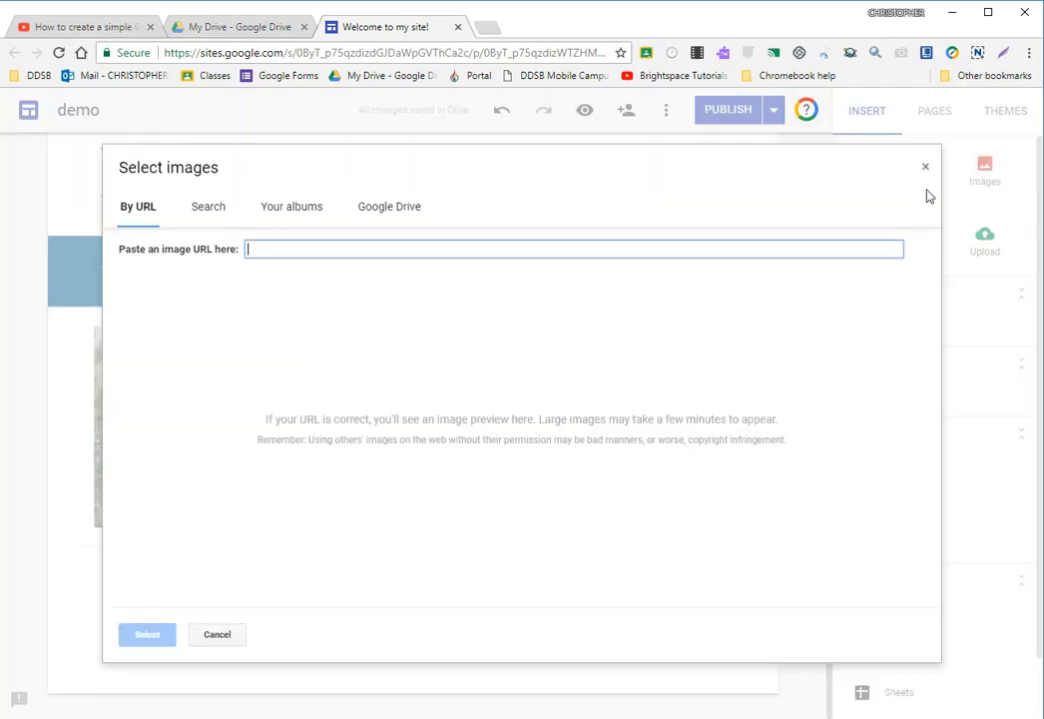
{"action": "left_click", "coordinate": [407, 208]}
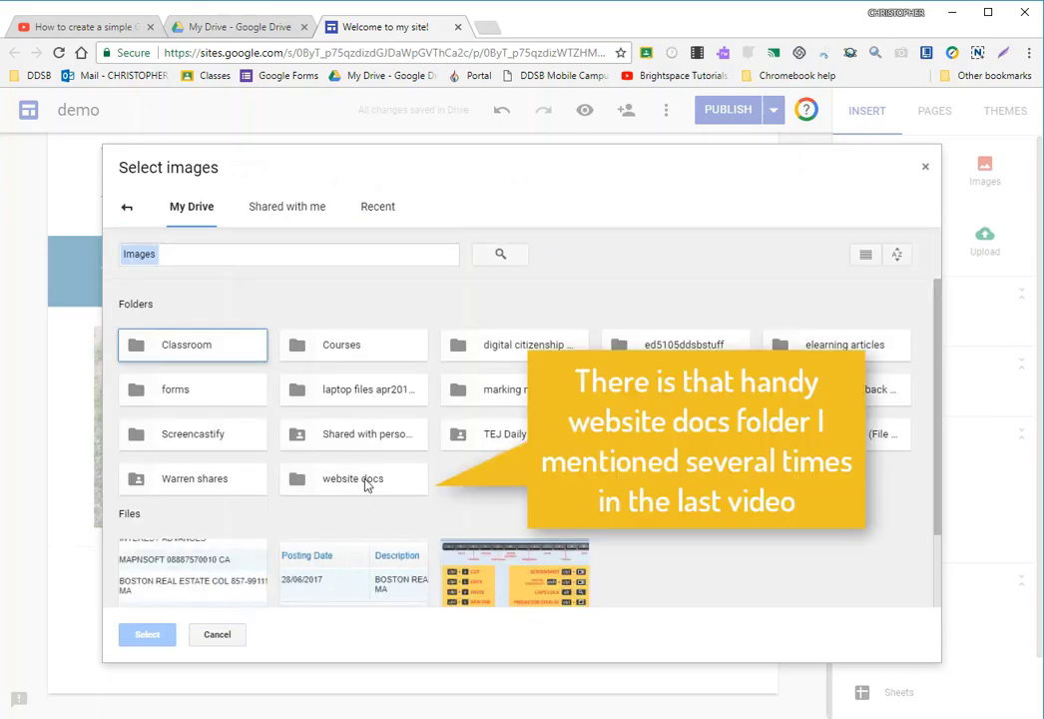
{"action": "left_click", "coordinate": [340, 489]}
{"action": "double_click", "coordinate": [340, 489]}
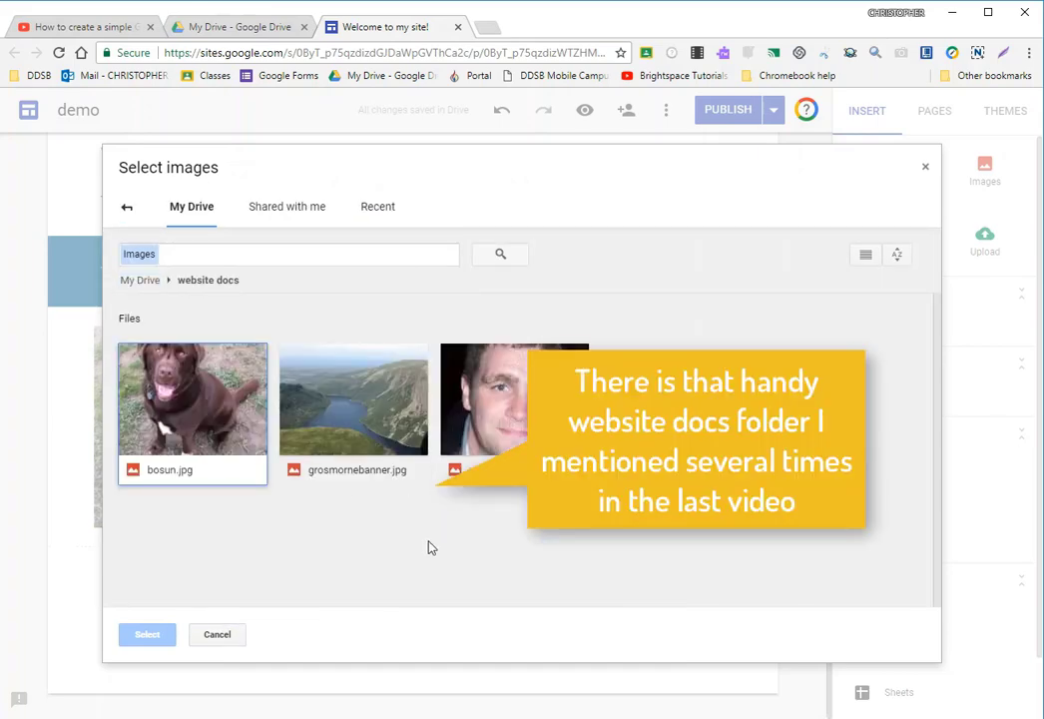
{"action": "double_click", "coordinate": [511, 397]}
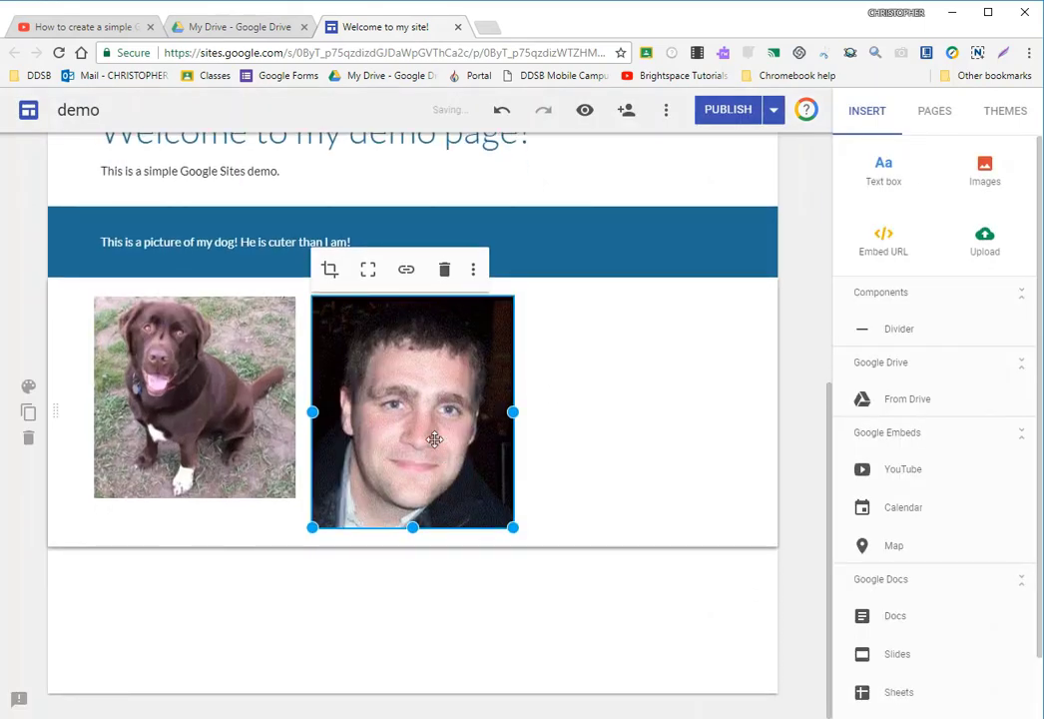
- Move the headshot image into its own section below the dog picture
{"action": "left_click_drag", "start_coordinate": [352, 351], "coordinate": [112, 569]}
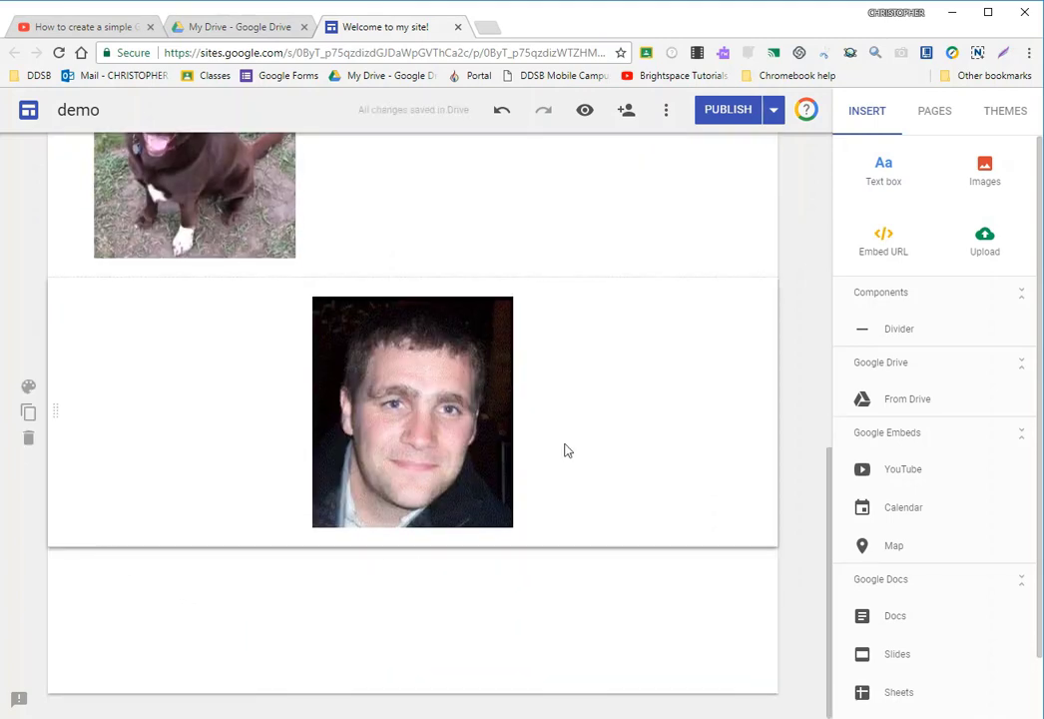
{"action": "left_click", "coordinate": [440, 409]}
{"action": "left_click", "coordinate": [683, 445]}
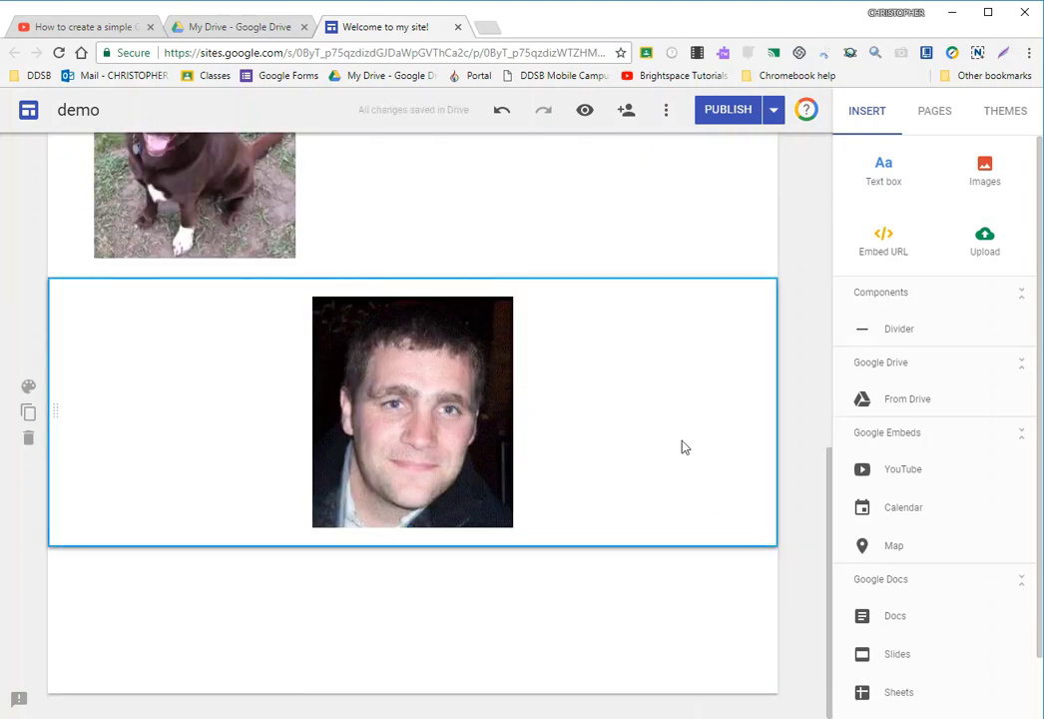
{"action": "scroll", "coordinate": [455, 639], "scroll_direction": "up", "scroll_amount": 2}
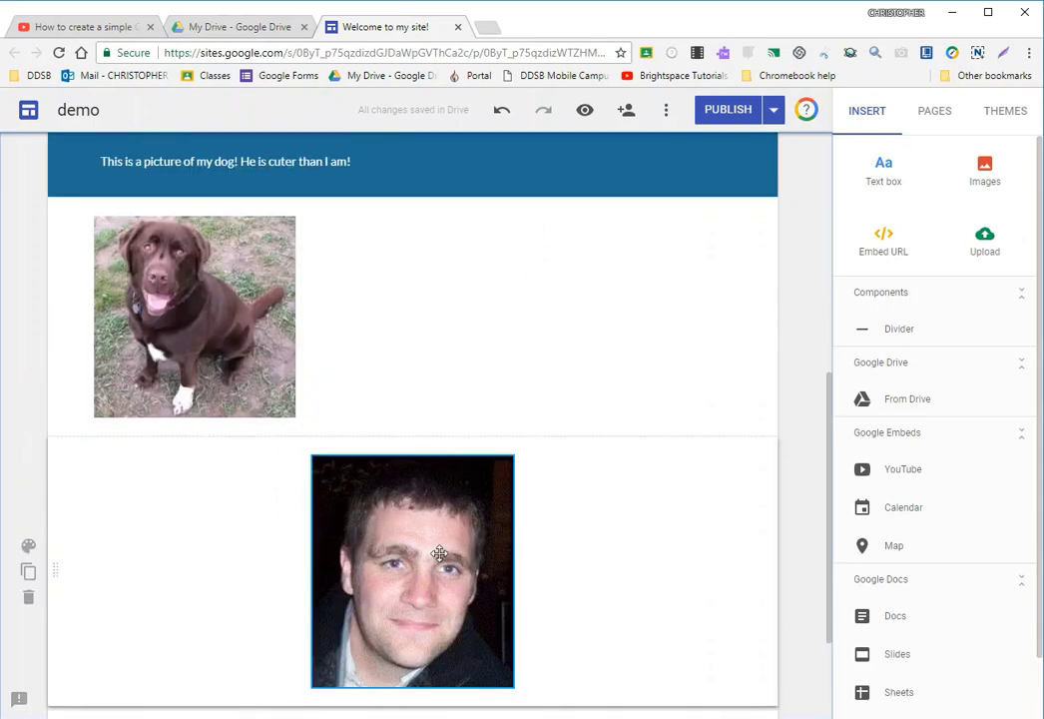
{"action": "scroll", "coordinate": [529, 532], "scroll_direction": "up", "scroll_amount": 2}
{"action": "scroll", "coordinate": [534, 522], "scroll_direction": "down", "scroll_amount": 2}
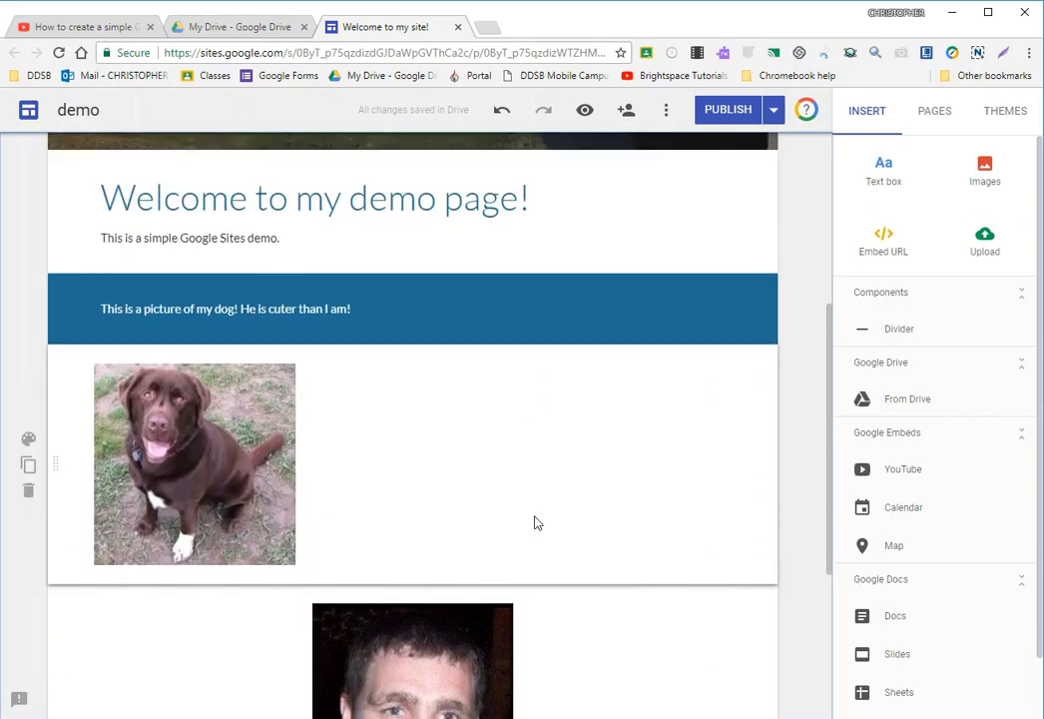
{"action": "left_click", "coordinate": [295, 530]}
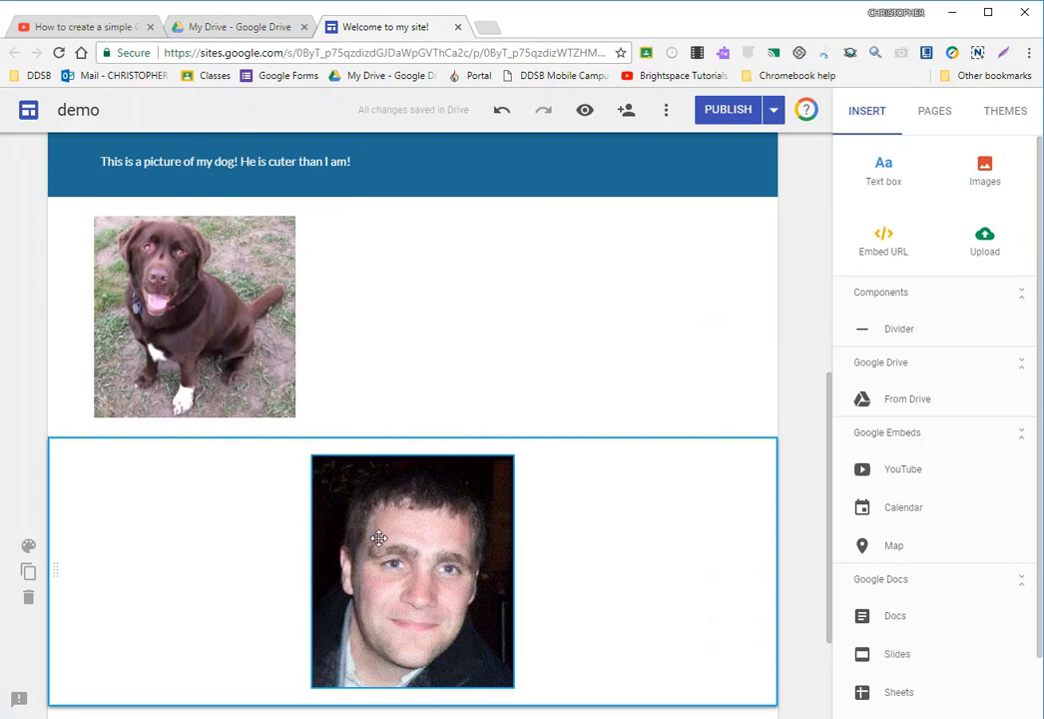
- Undo the headshot image's move and its insertion
{"action": "left_click", "coordinate": [501, 110]}
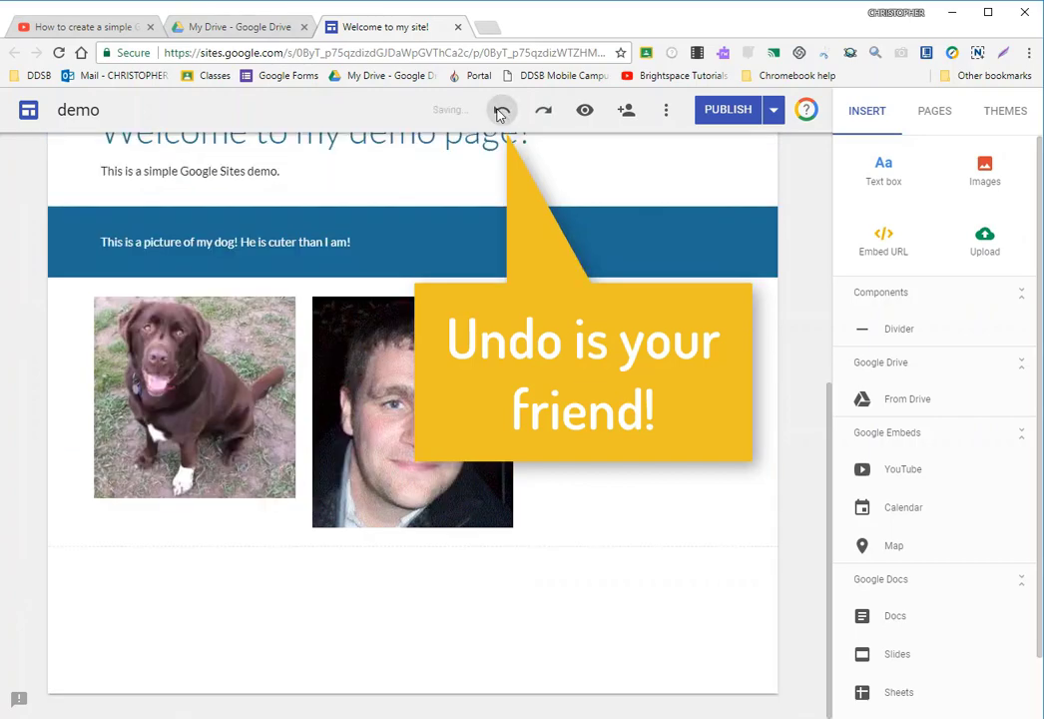
{"action": "left_click", "coordinate": [501, 112]}
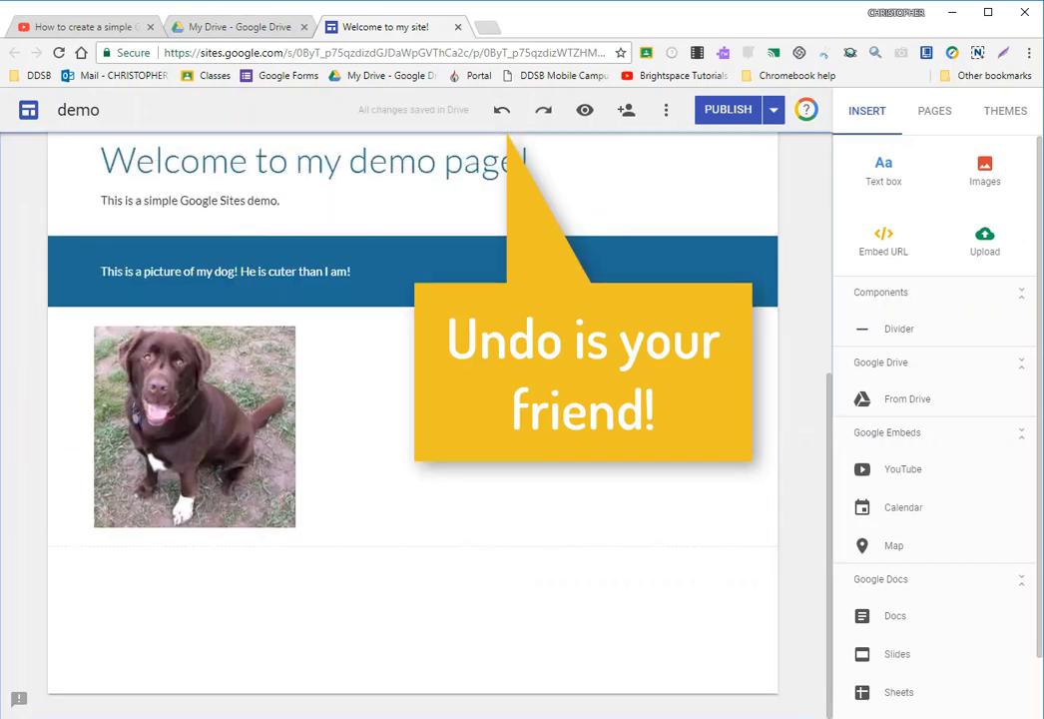
- Reinsert the headshot image from the website docs folder beside the dog picture and undo that insertion
{"action": "left_click", "coordinate": [982, 167]}
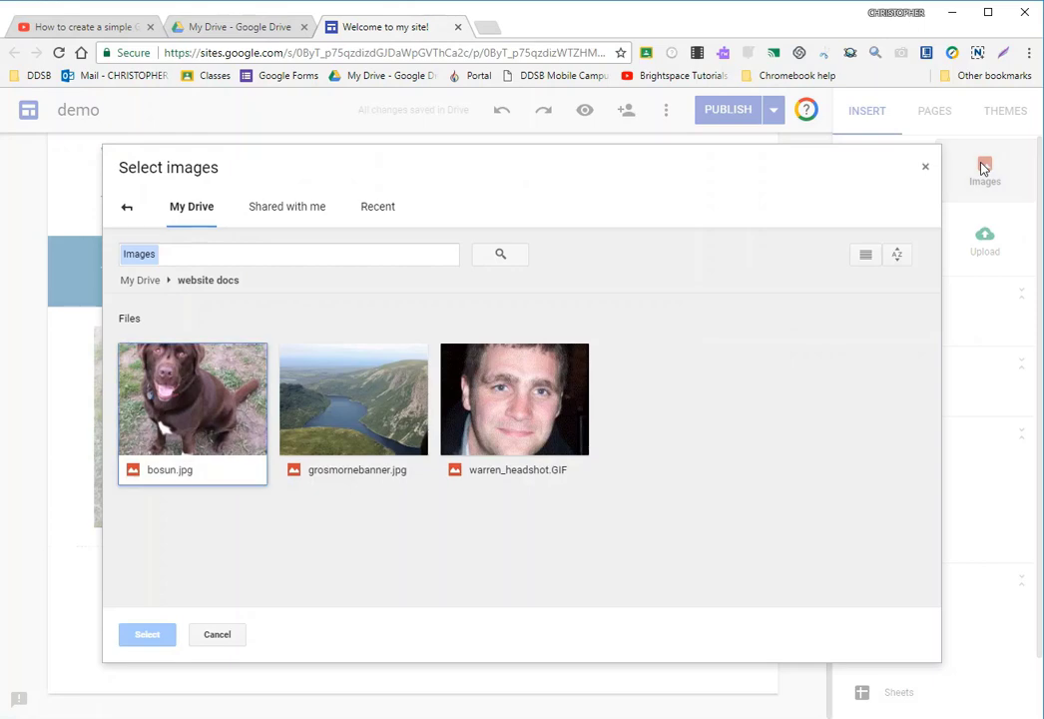
{"action": "double_click", "coordinate": [527, 407]}
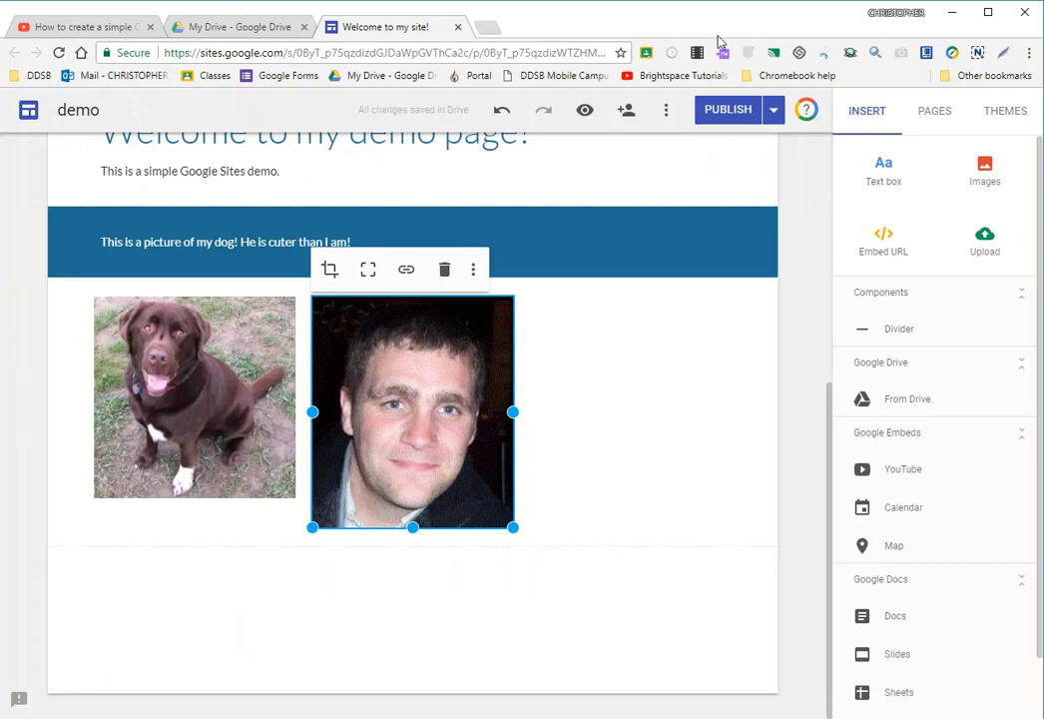
{"action": "left_click", "coordinate": [501, 109]}
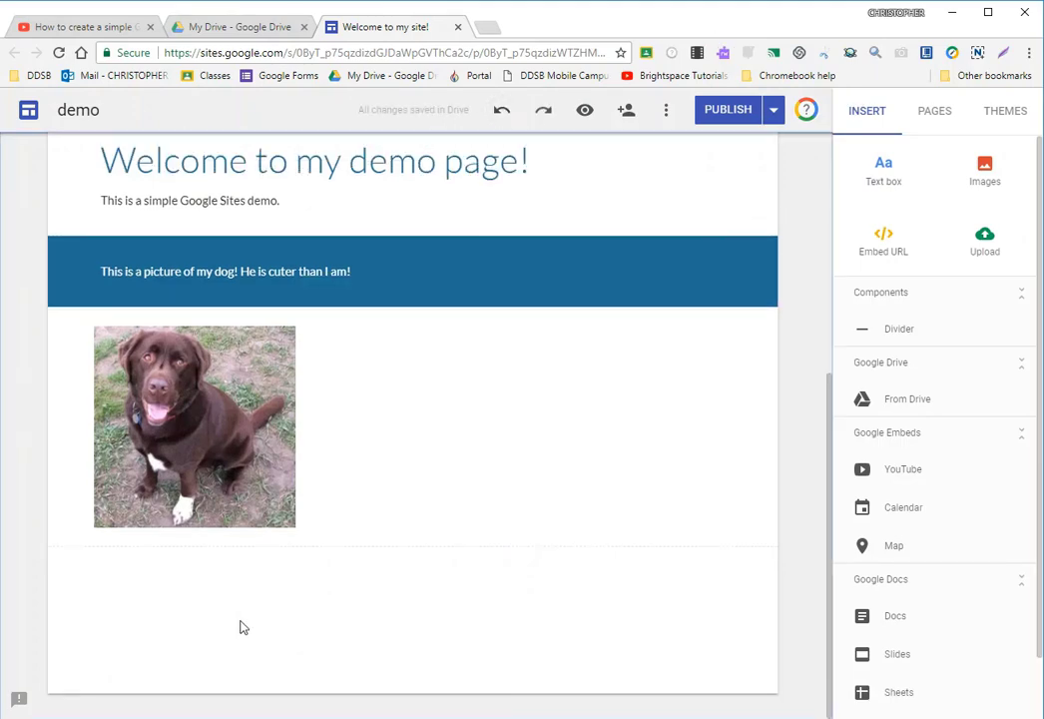
{"action": "scroll", "coordinate": [282, 611], "scroll_direction": "up", "scroll_amount": 3}
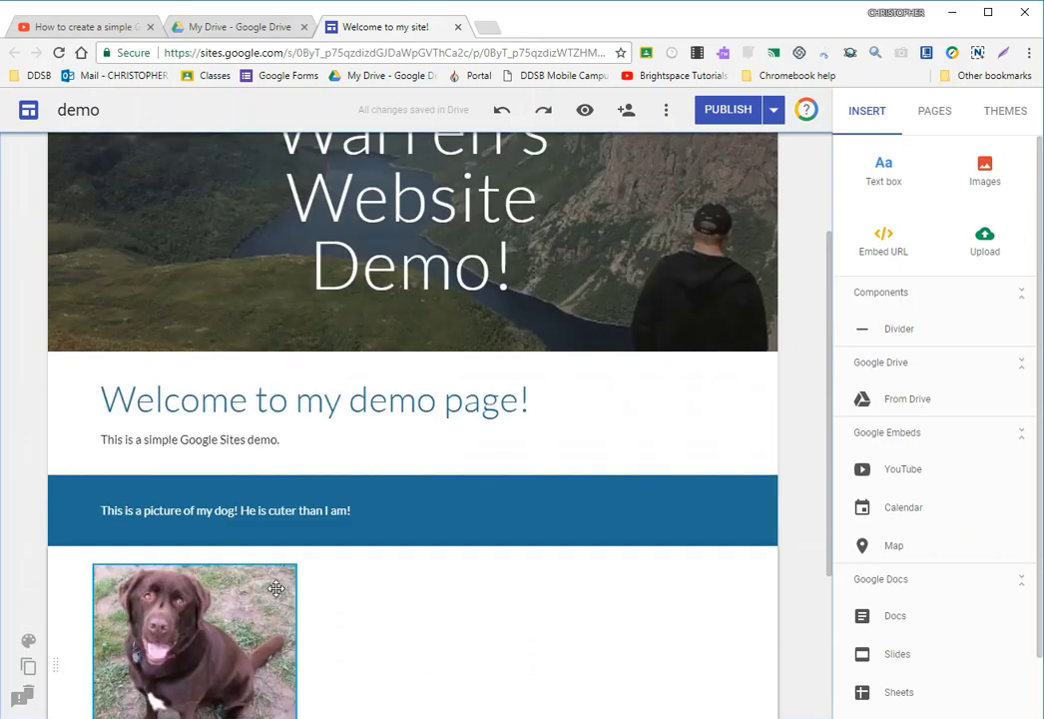
- Look over the BTT 1O1 and BBI 2O1 pages, including the course outline embedded on the BTT 1O1 page
{"action": "scroll", "coordinate": [360, 428], "scroll_direction": "up", "scroll_amount": 2}
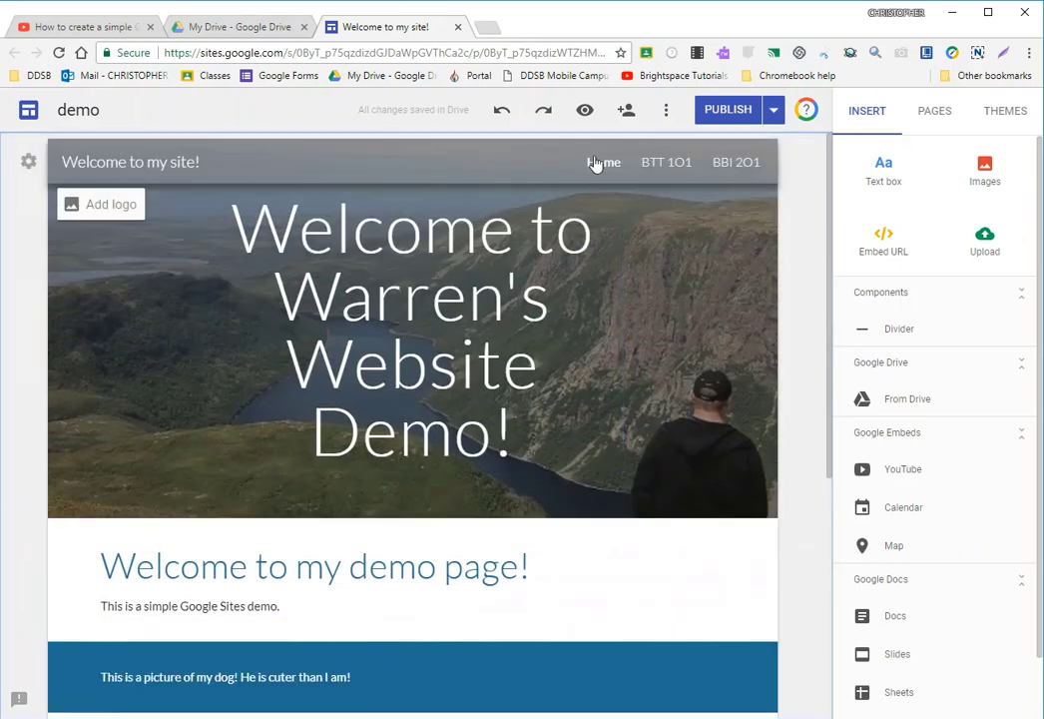
{"action": "left_click", "coordinate": [677, 168]}
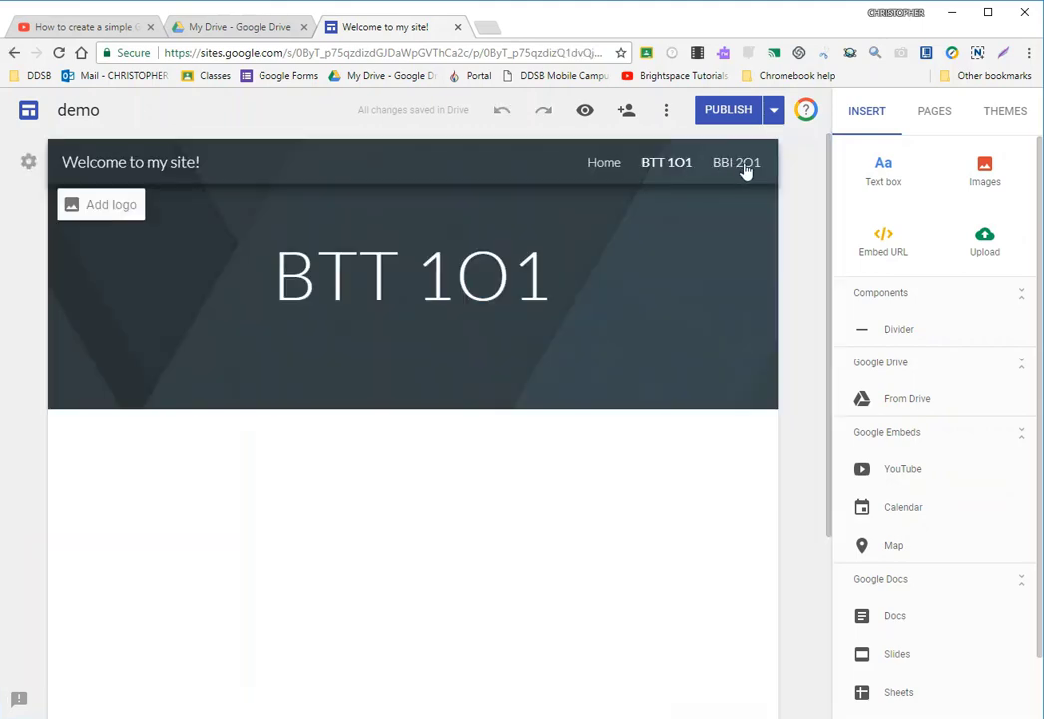
{"action": "left_click", "coordinate": [742, 167]}
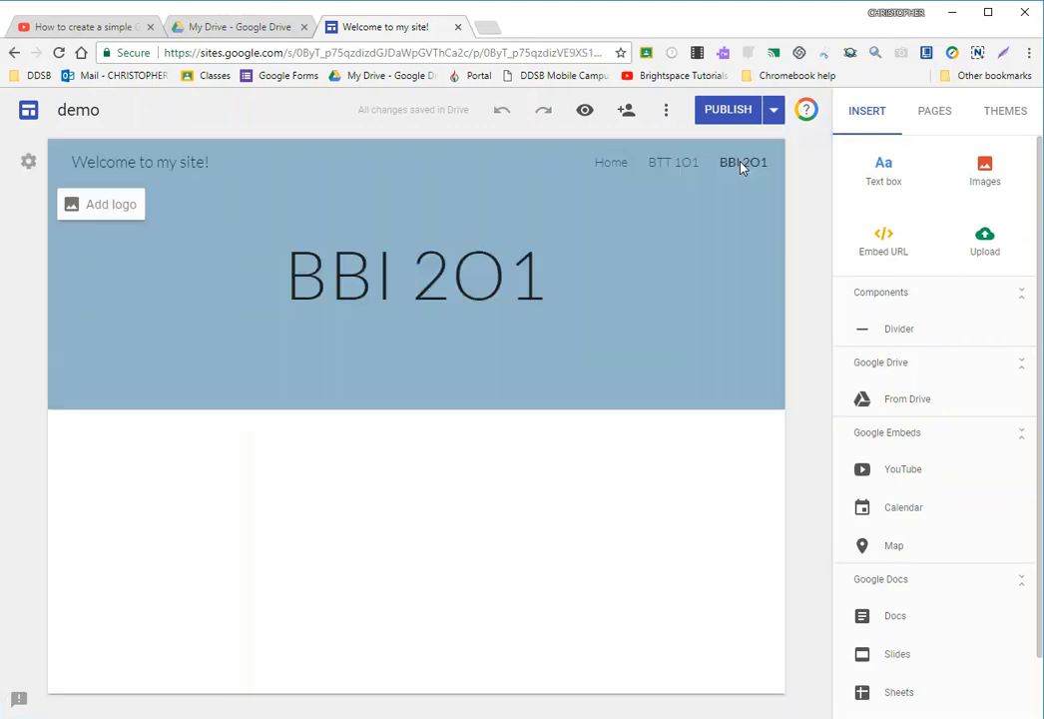
{"action": "left_click", "coordinate": [676, 168]}
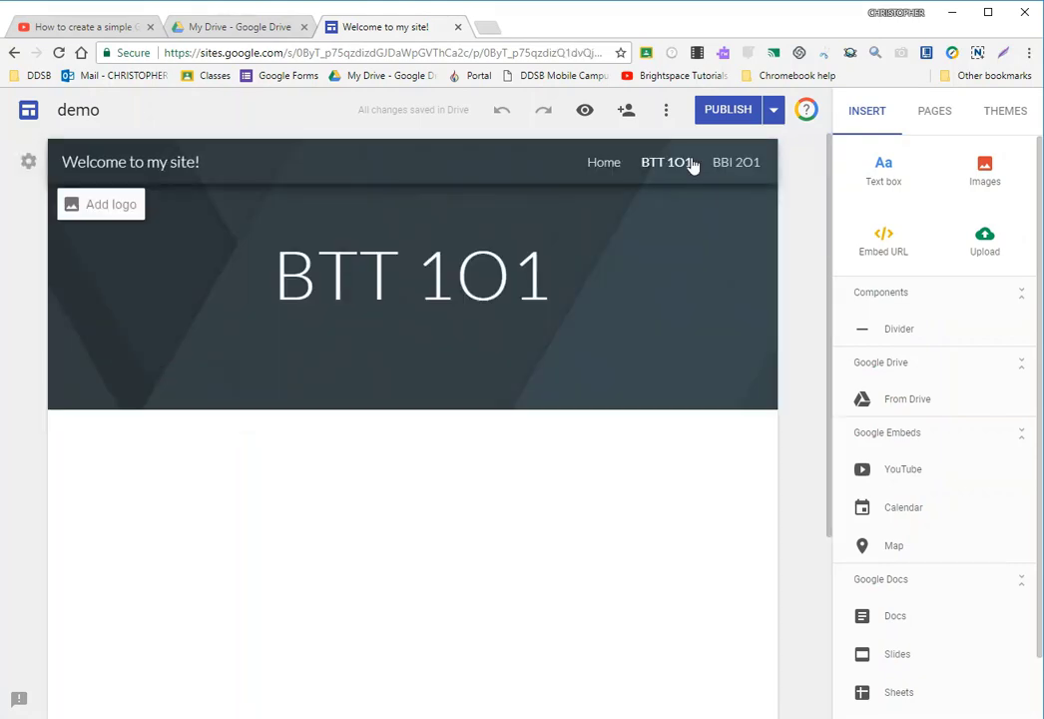
{"action": "scroll", "coordinate": [629, 525], "scroll_direction": "down", "scroll_amount": 3}
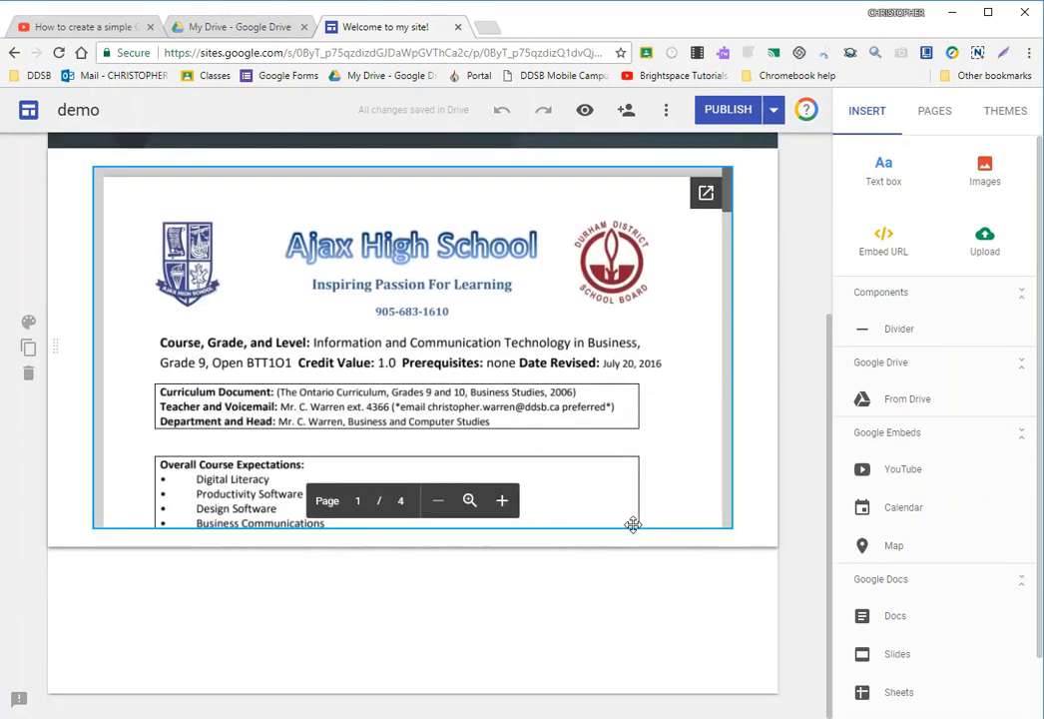
{"action": "scroll", "coordinate": [362, 432], "scroll_direction": "up", "scroll_amount": 2}
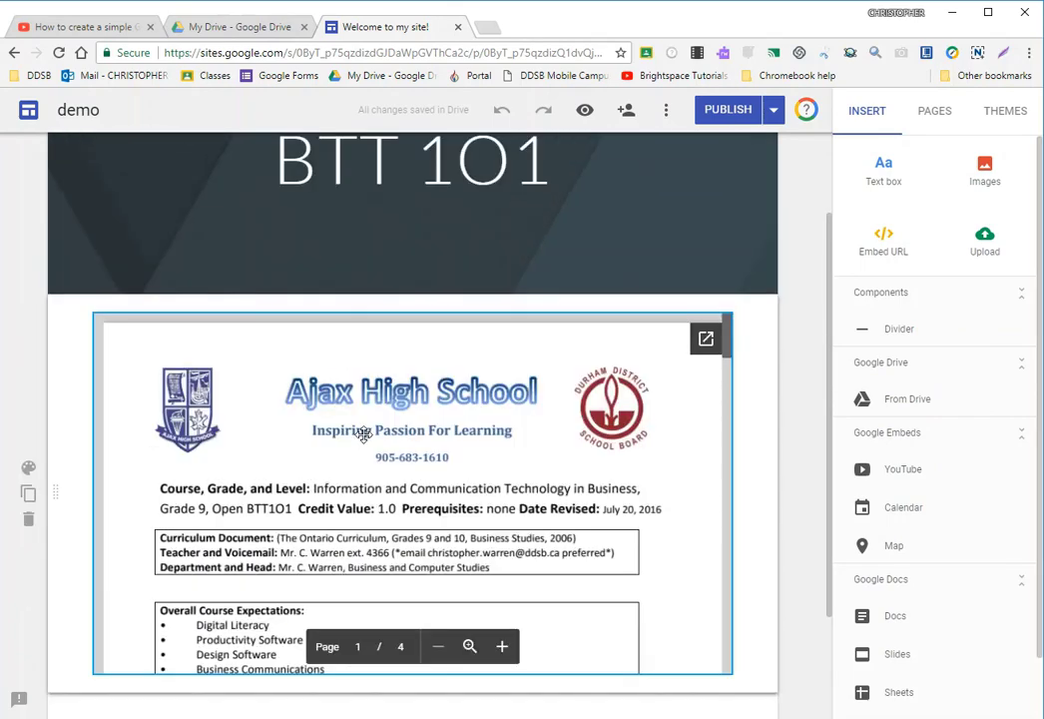
{"action": "scroll", "coordinate": [362, 433], "scroll_direction": "up", "scroll_amount": 2}
- Add a Title-style text box reading "Helli and welcome to BBI 2O1" to the BBI 2O1 page
{"action": "left_click", "coordinate": [749, 165]}
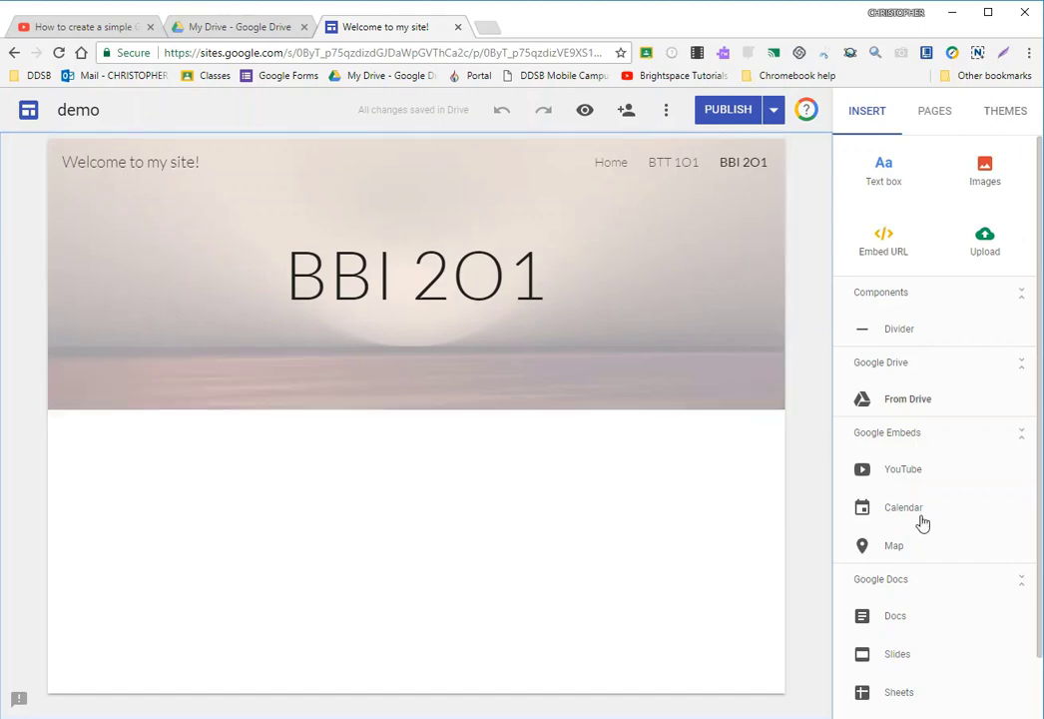
{"action": "left_click", "coordinate": [873, 178]}
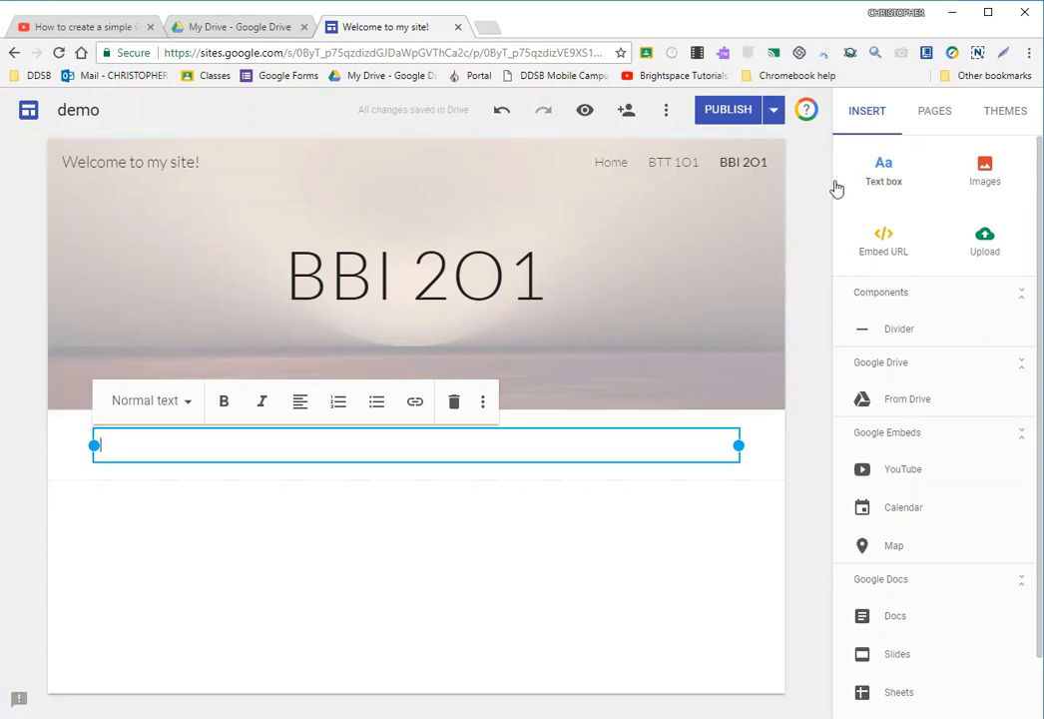
{"action": "left_click", "coordinate": [160, 403]}
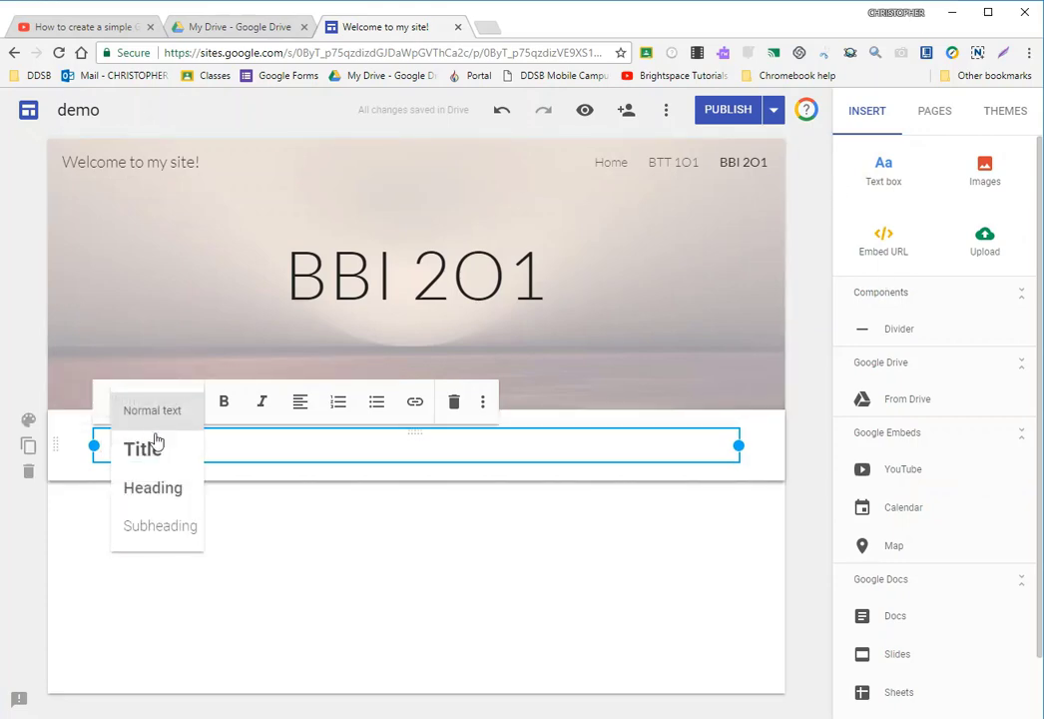
{"action": "left_click", "coordinate": [156, 449]}
{"action": "type", "text": "He"}
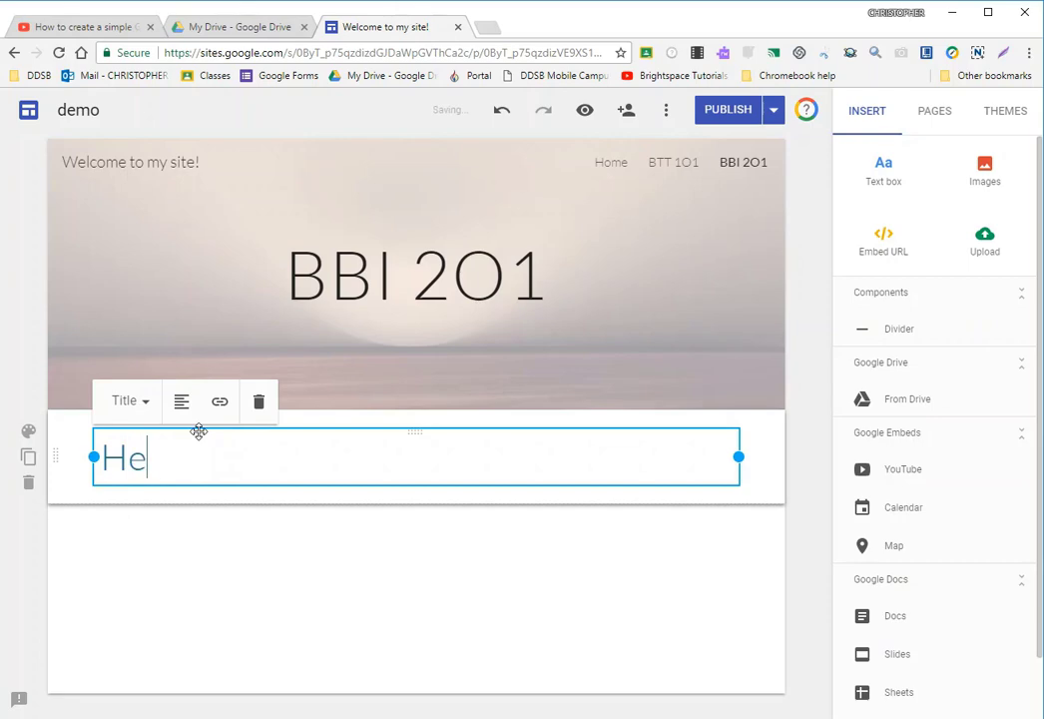
{"action": "type", "text": "lli and wel"}
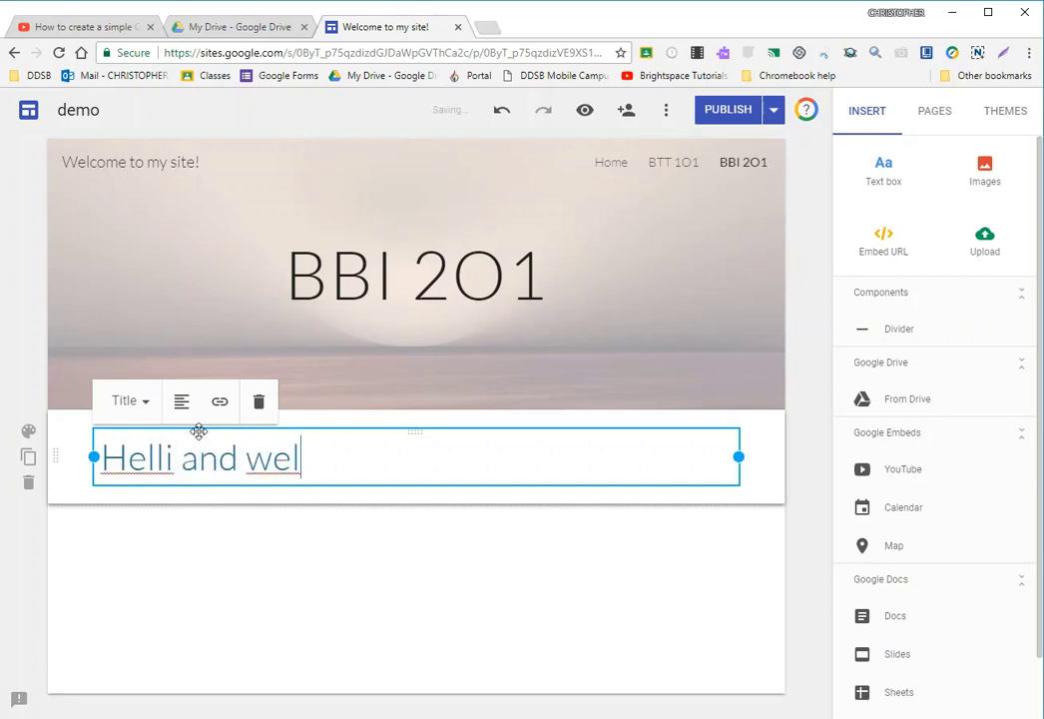
{"action": "type", "text": "come to "}
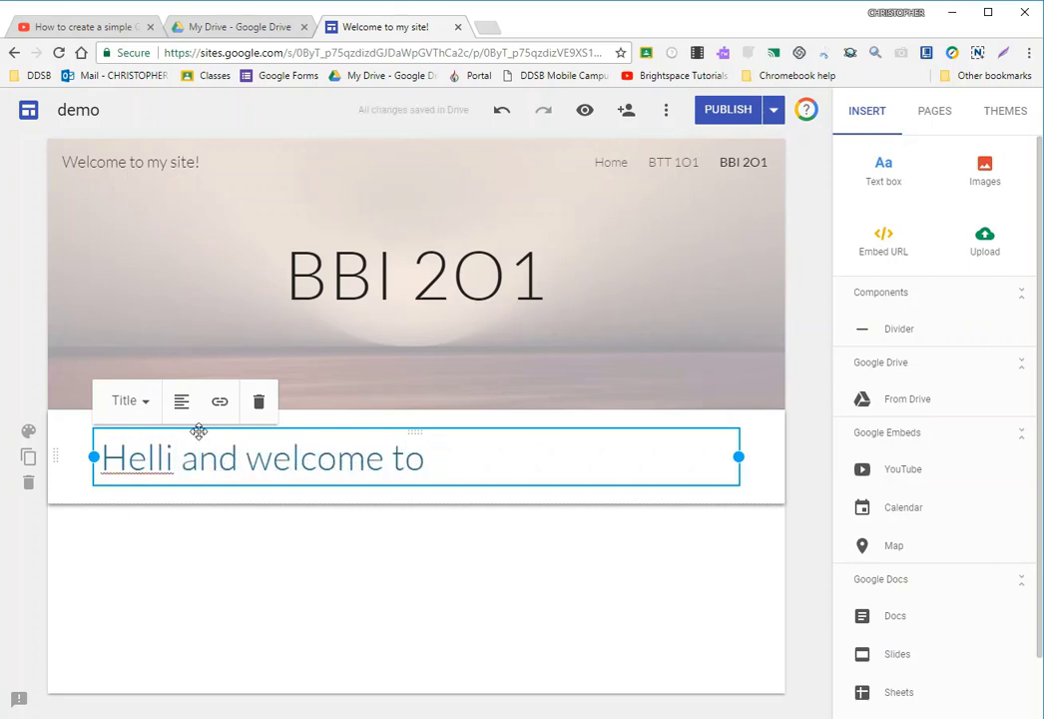
{"action": "type", "text": "BBI 2"}
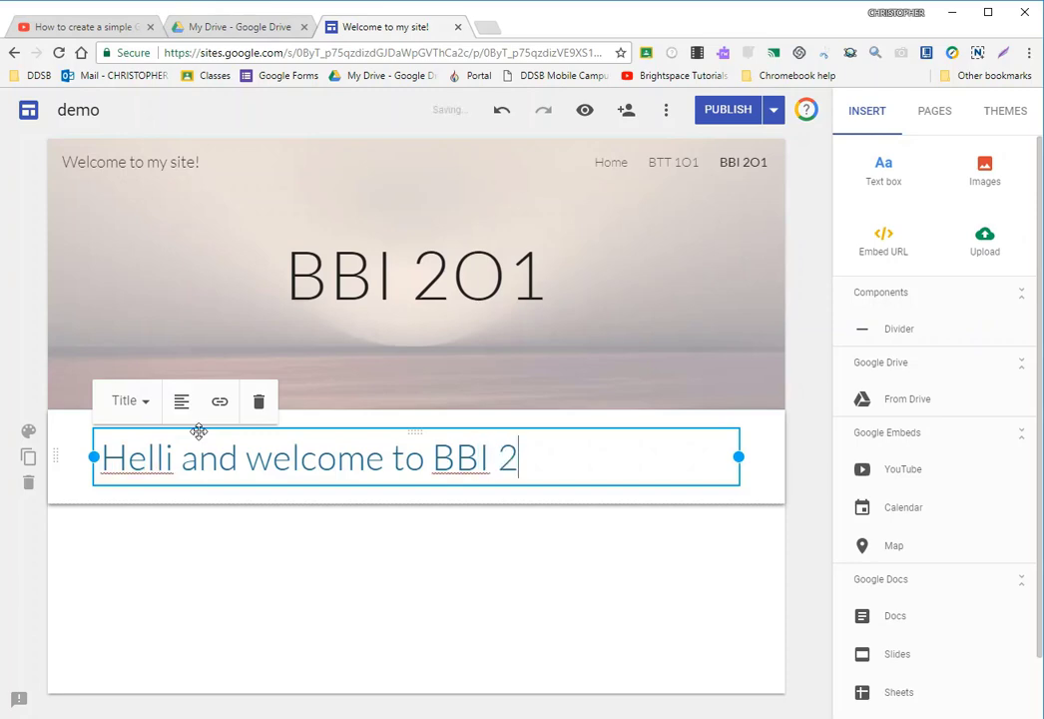
{"action": "type", "text": "O1"}
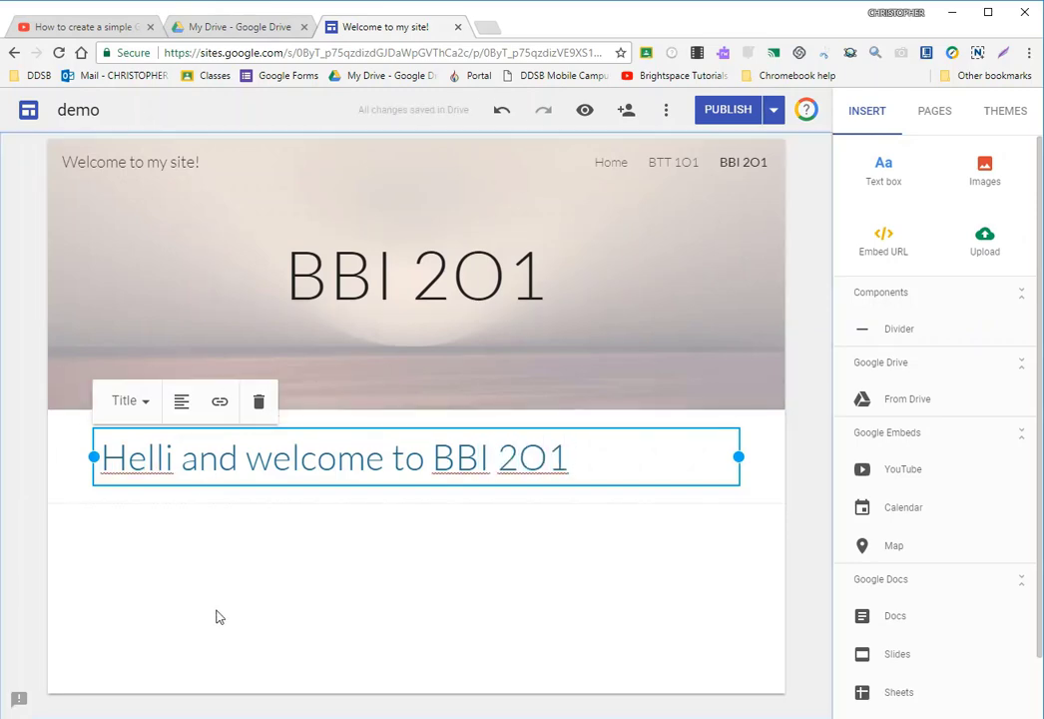
- Correct the first word of the BBI 2O1 greeting to "Hello" and deselect the text box
{"action": "left_click", "coordinate": [177, 461]}
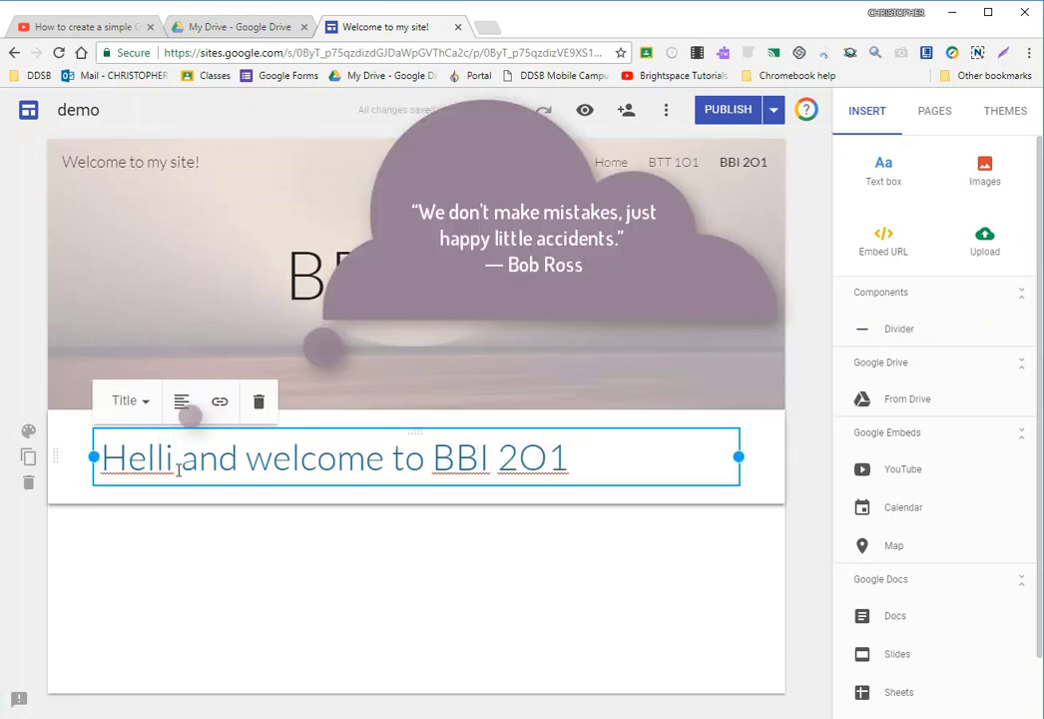
{"action": "key", "text": "BackSpace"}
{"action": "type", "text": "o"}
{"action": "left_click", "coordinate": [158, 635]}
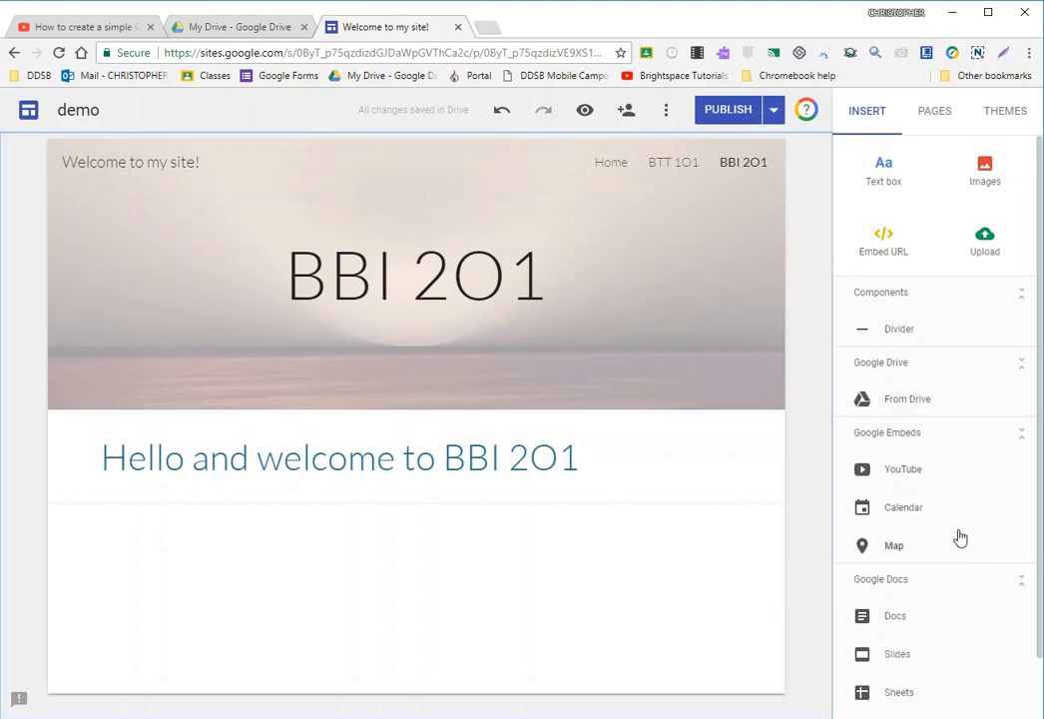
- Insert the Dramatic Chipmunk video from a YouTube search for "dramatic chipmunk" below the greeting and enlarge it to about three quarters of the content width
{"action": "left_click", "coordinate": [903, 473]}
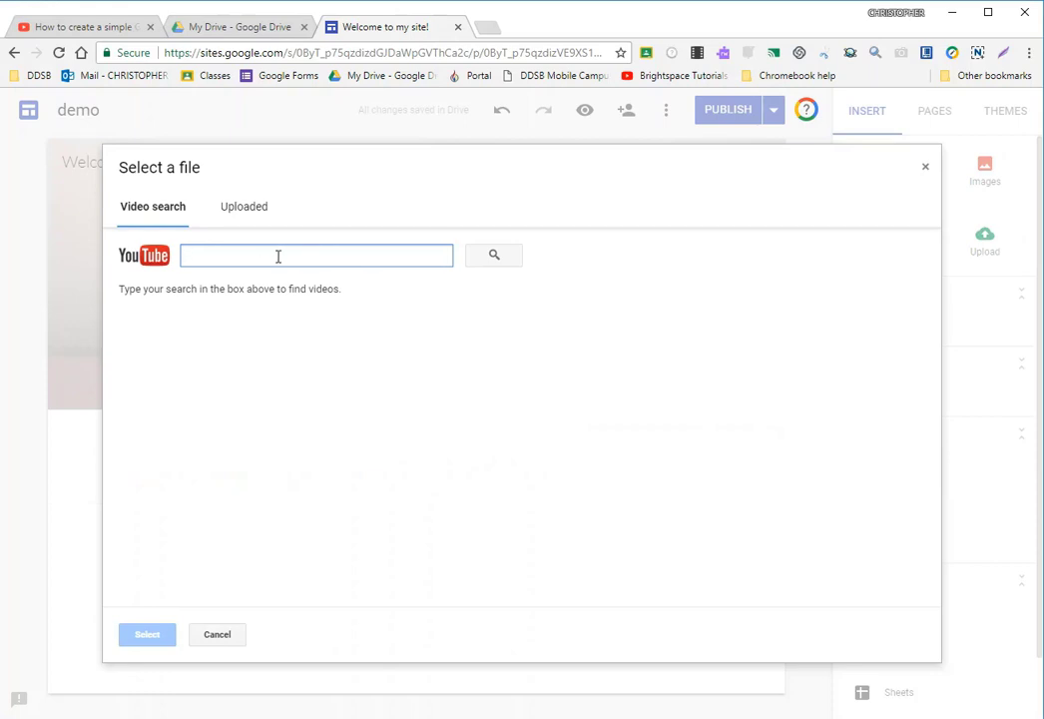
{"action": "type", "text": "dramatic chipmunk"}
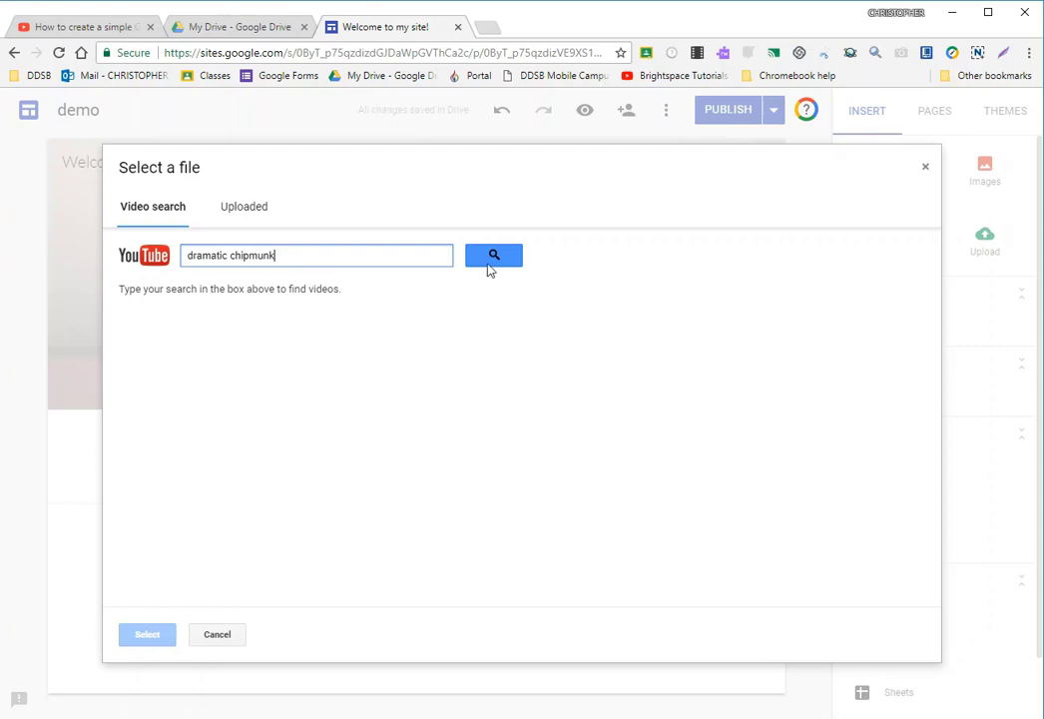
{"action": "left_click", "coordinate": [491, 265]}
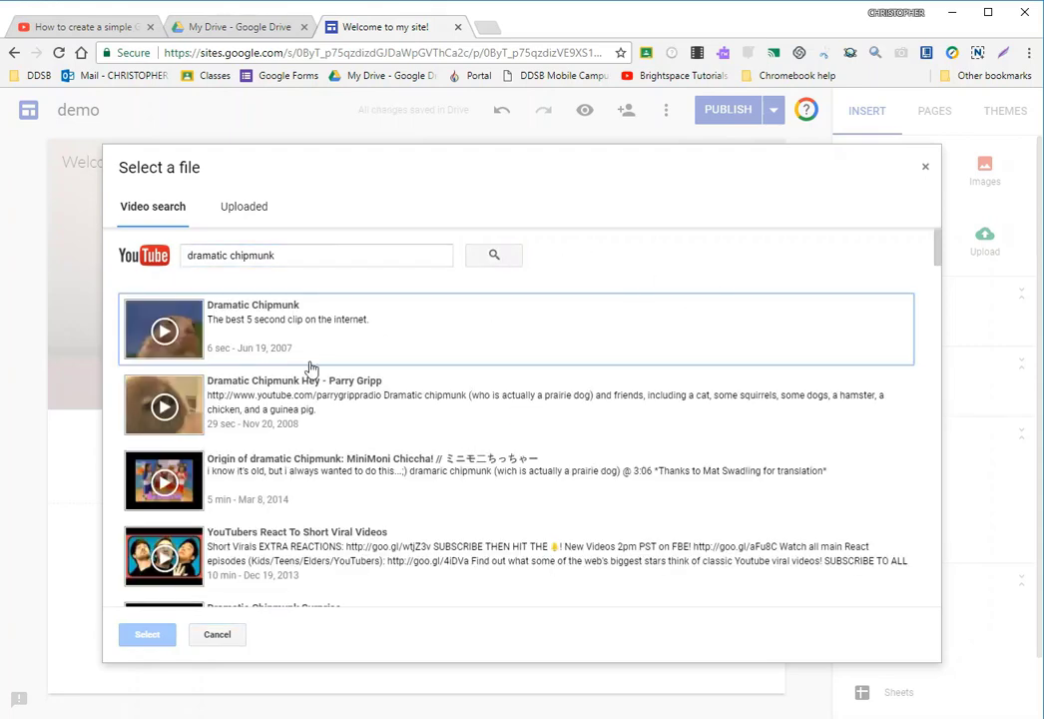
{"action": "left_click", "coordinate": [338, 347]}
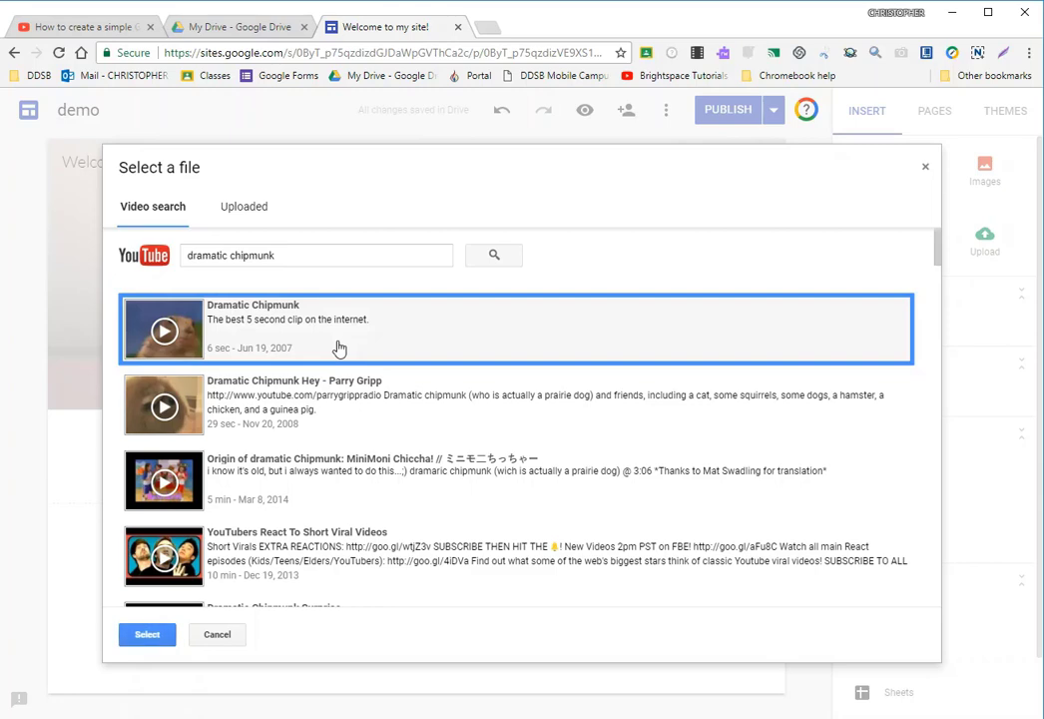
{"action": "left_click", "coordinate": [147, 632]}
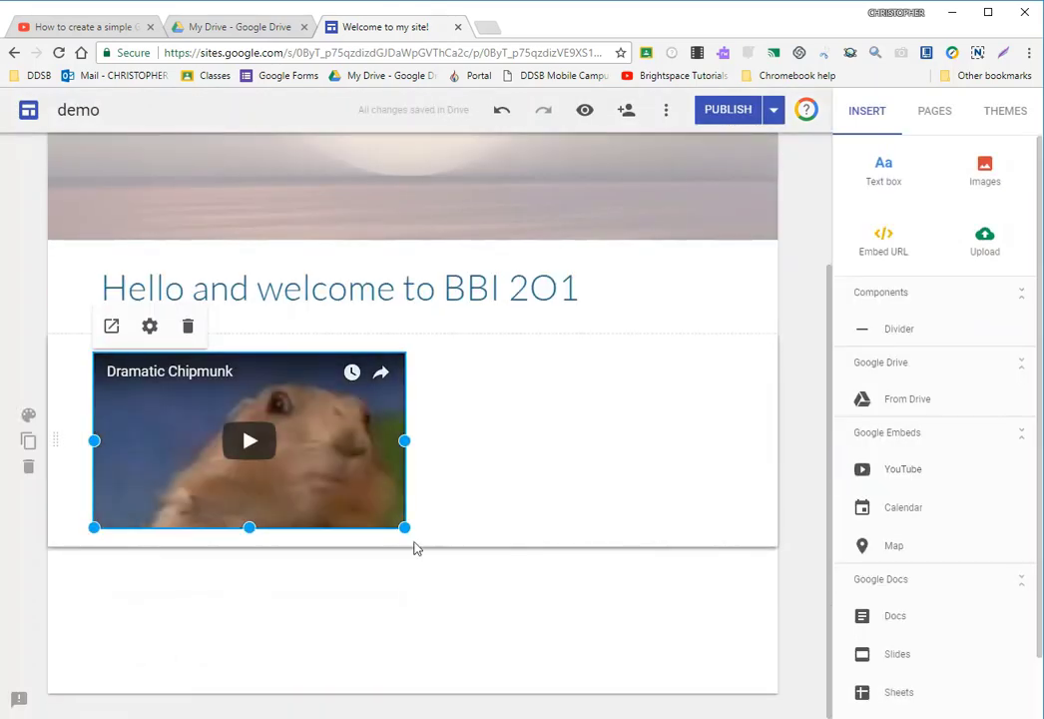
{"action": "left_click_drag", "start_coordinate": [406, 528], "coordinate": [569, 601]}
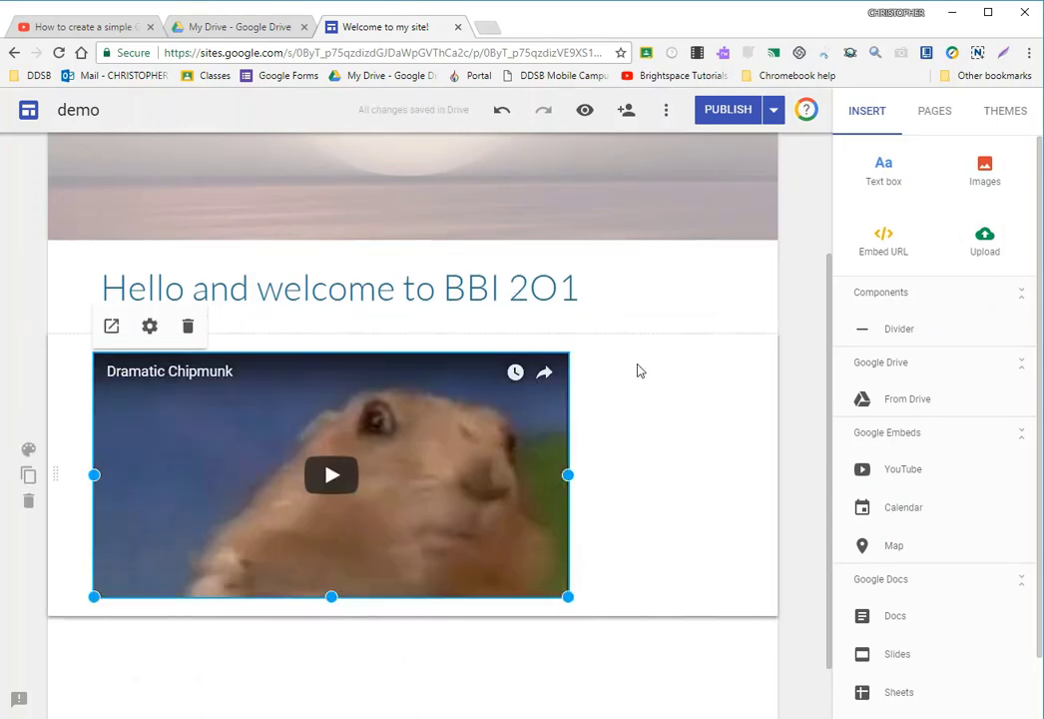
{"action": "scroll", "coordinate": [383, 597], "scroll_direction": "down", "scroll_amount": 1}
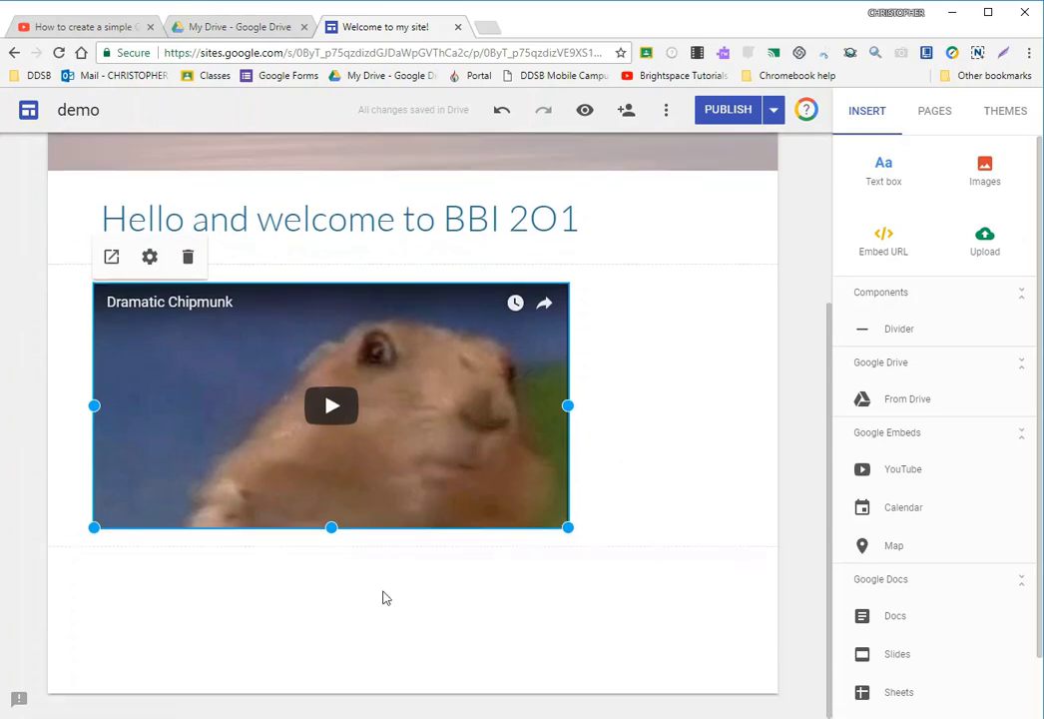
{"action": "left_click", "coordinate": [408, 603]}
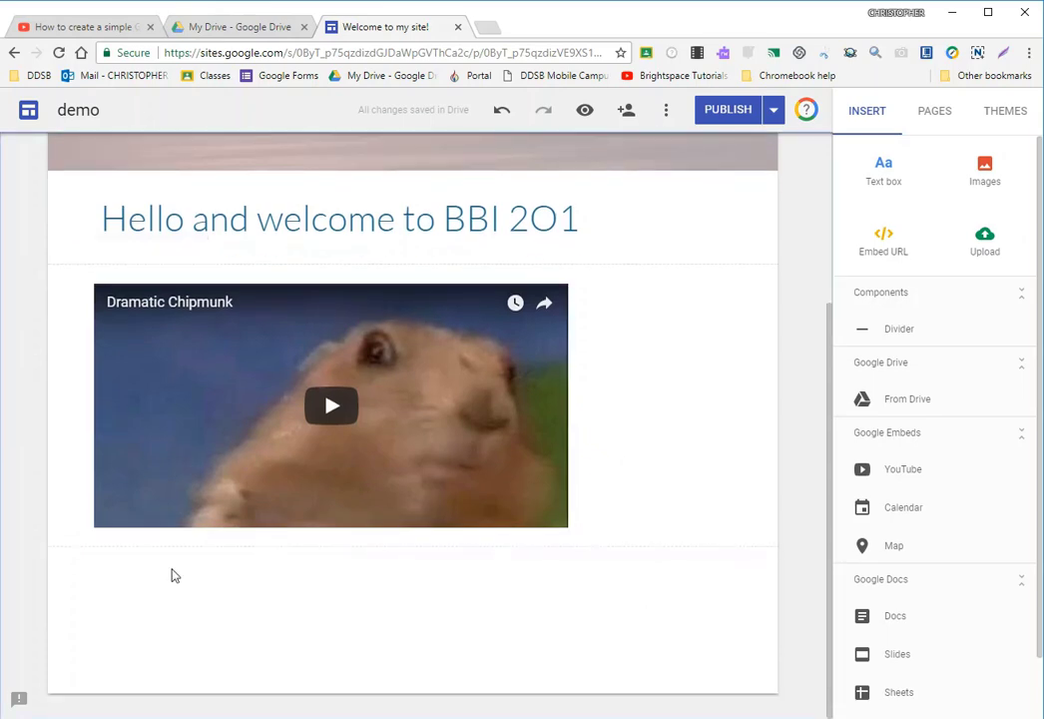
- Insert the YouTube video "Dramatic Chipmunk Hey - Parry Gripp" below the first video and enlarge it to the same width
{"action": "left_click", "coordinate": [897, 467]}
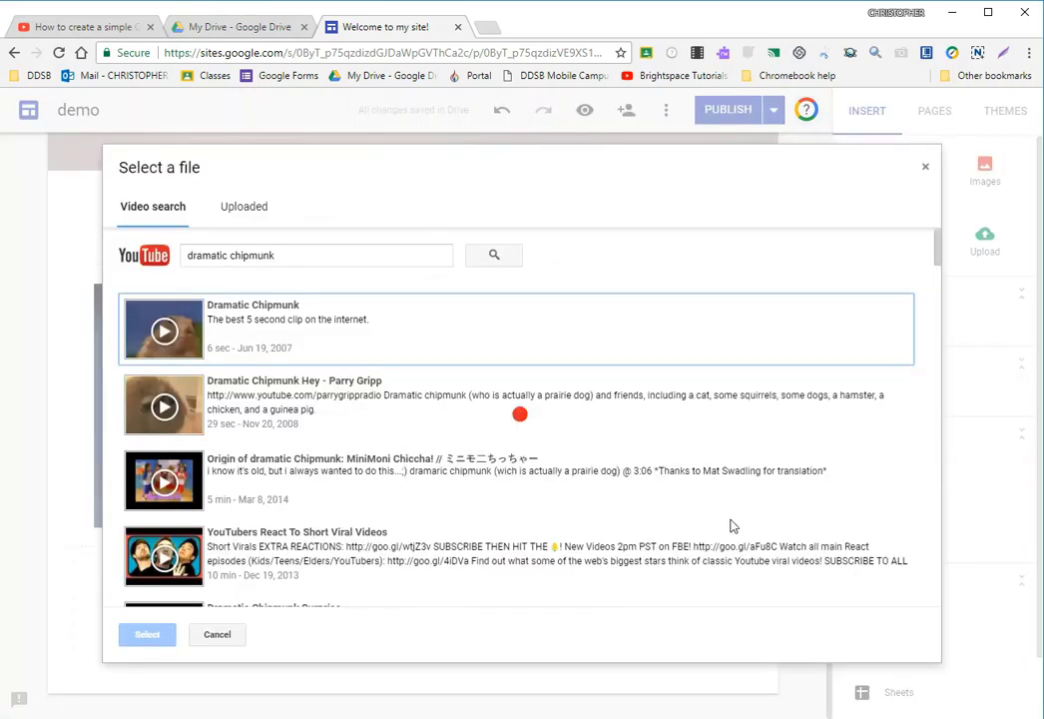
{"action": "left_click", "coordinate": [350, 411]}
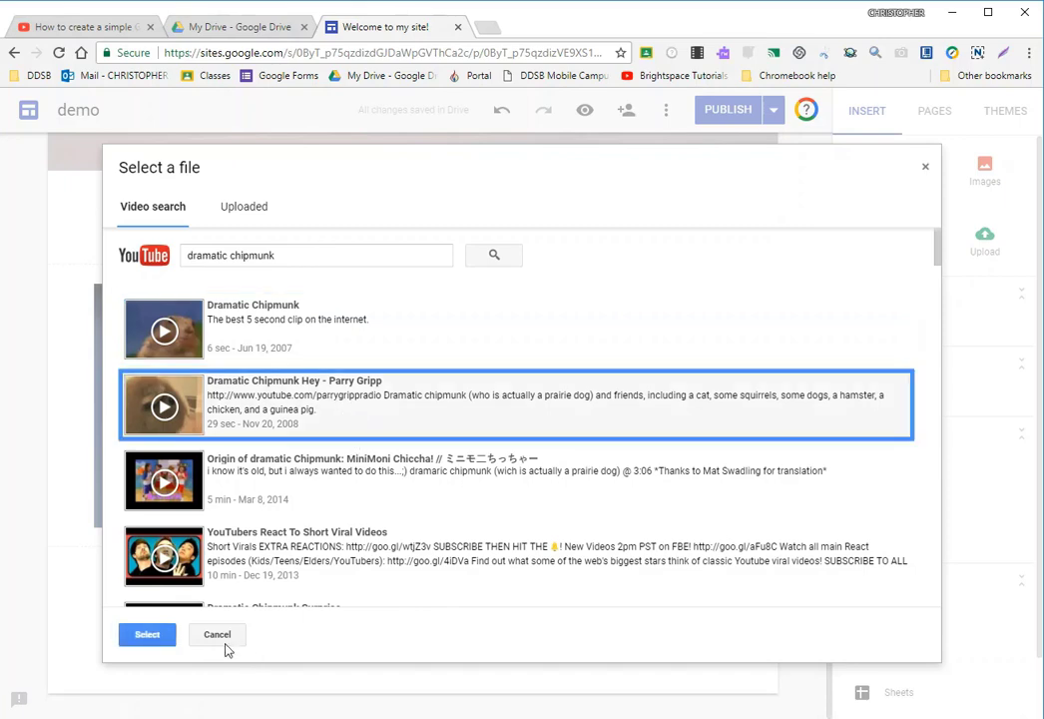
{"action": "left_click", "coordinate": [148, 634]}
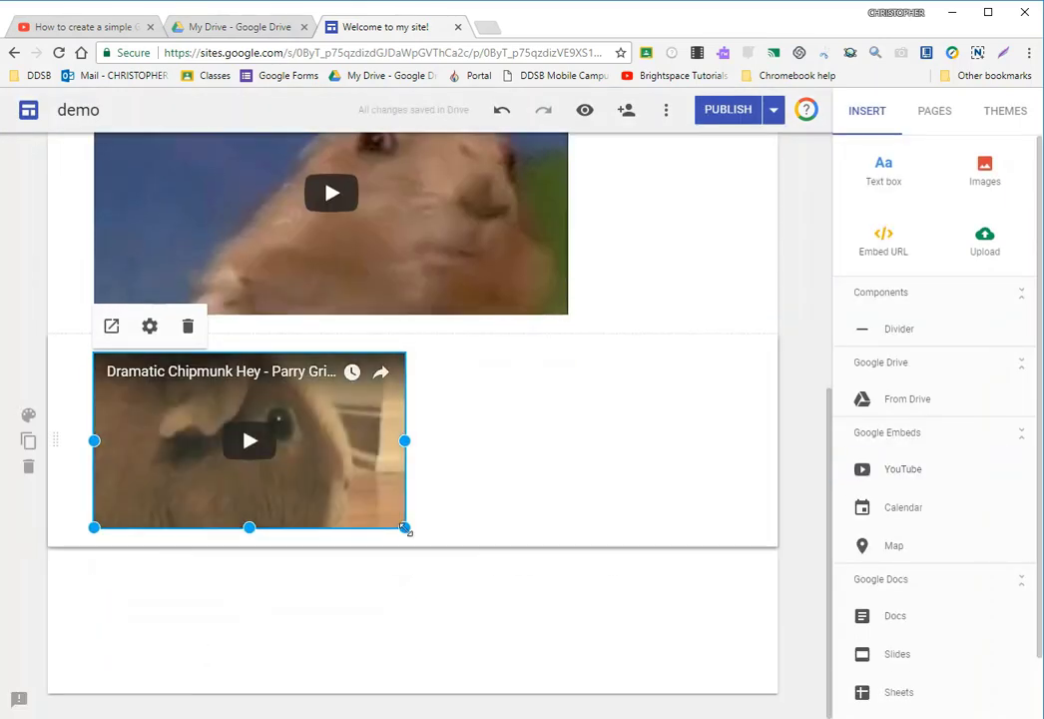
{"action": "left_click_drag", "start_coordinate": [406, 525], "coordinate": [568, 577]}
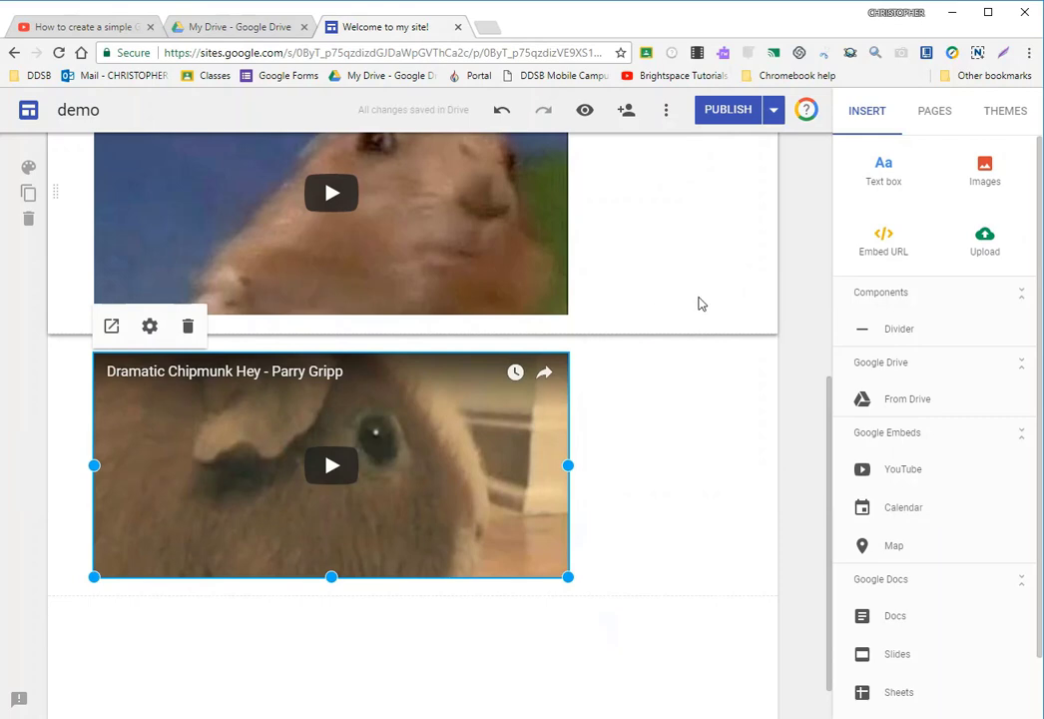
{"action": "scroll", "coordinate": [699, 303], "scroll_direction": "up", "scroll_amount": 1}
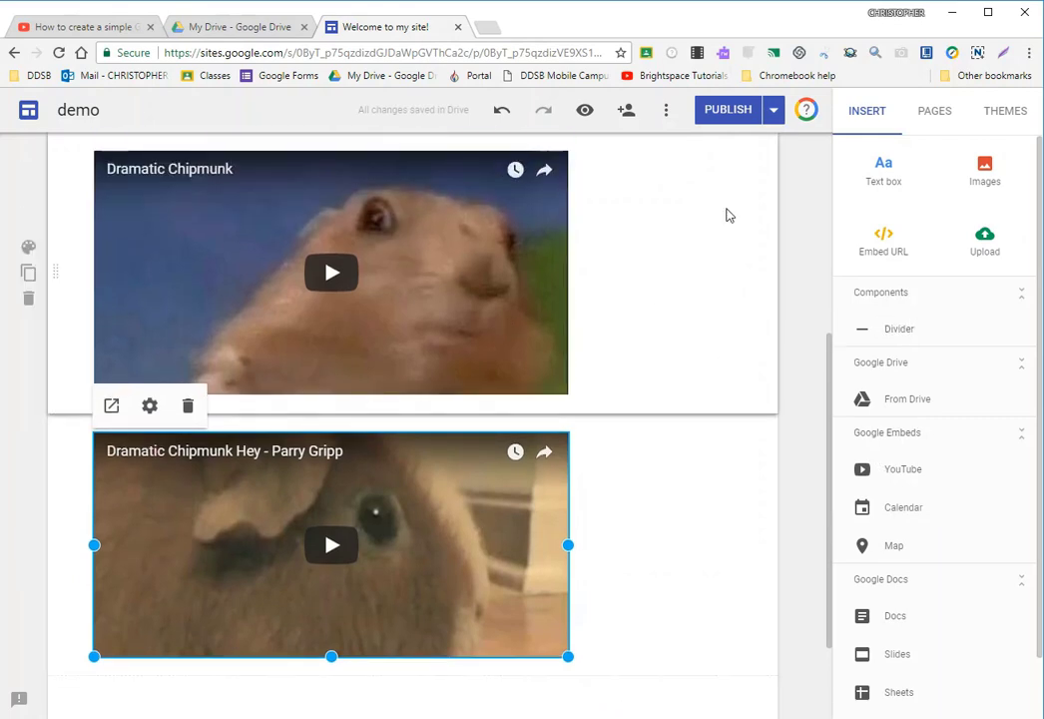
- Undo the resizing and insertion of both chipmunk videos, redoing the second video's insertion once along the way
{"action": "left_click", "coordinate": [501, 110]}
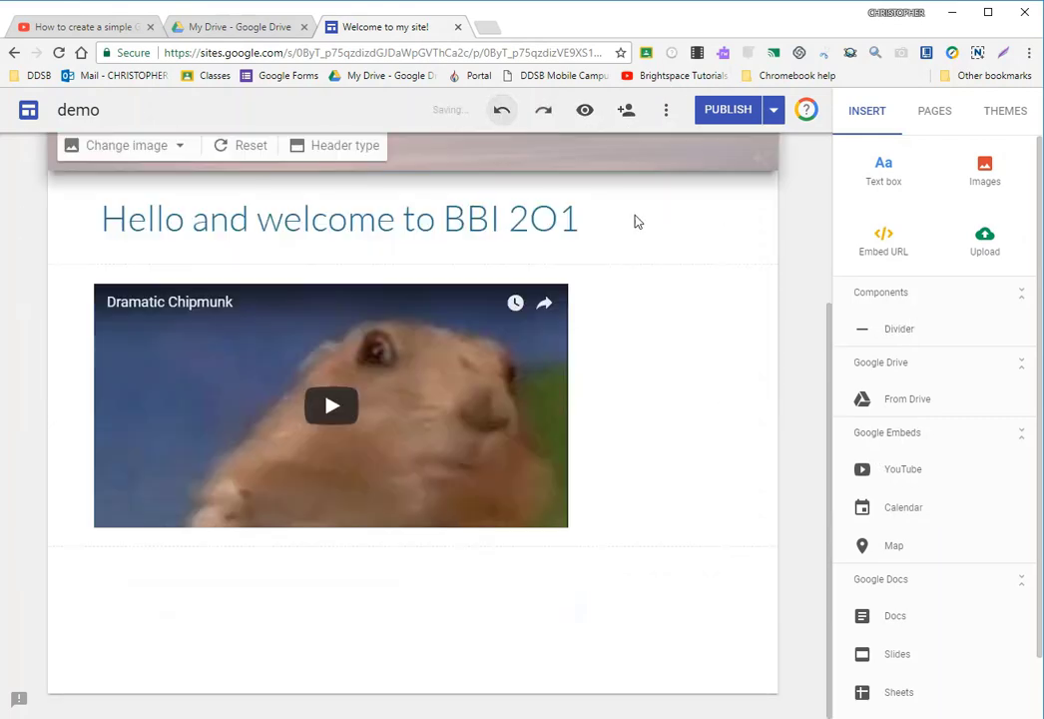
{"action": "left_click", "coordinate": [543, 111]}
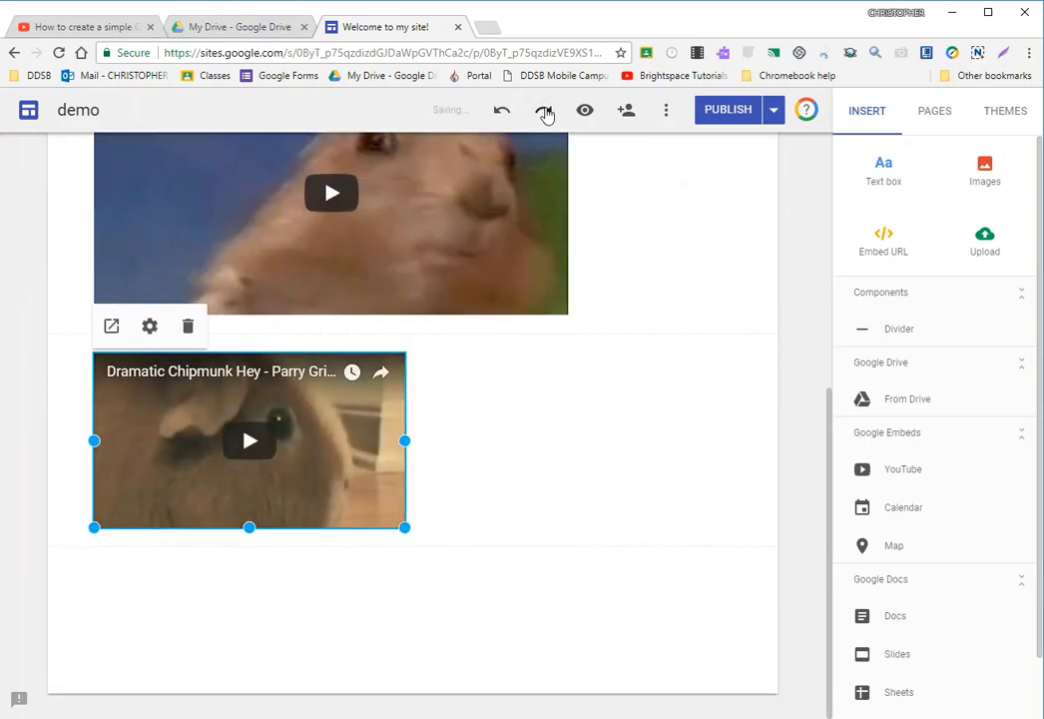
{"action": "left_click", "coordinate": [501, 111]}
{"action": "left_click", "coordinate": [502, 111]}
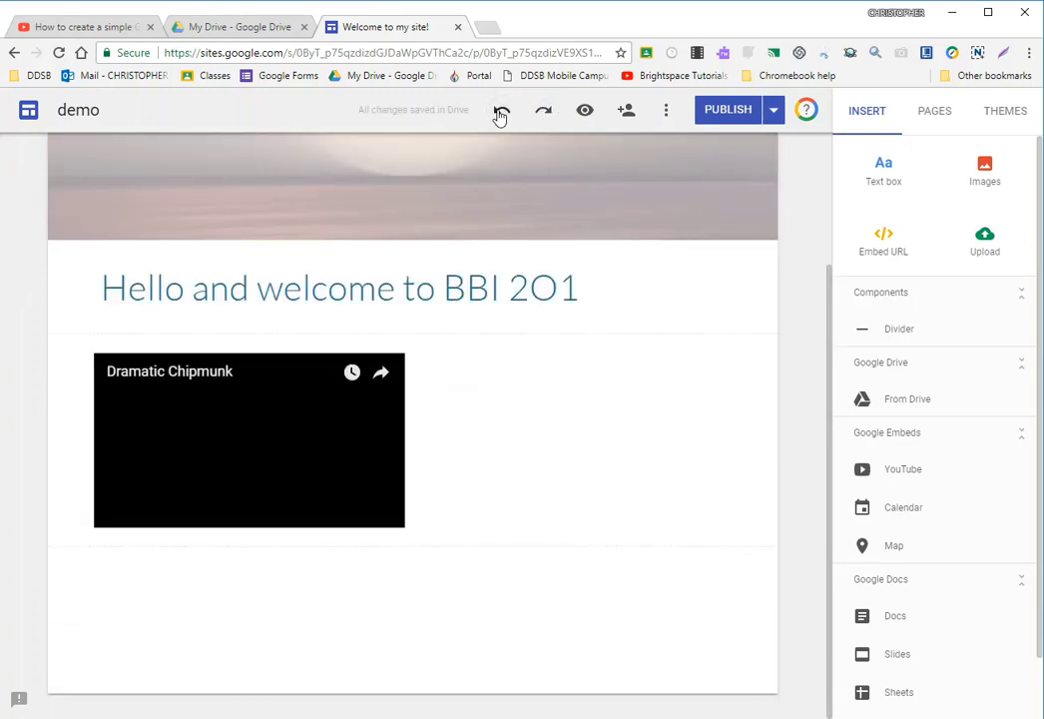
{"action": "left_click", "coordinate": [501, 111]}
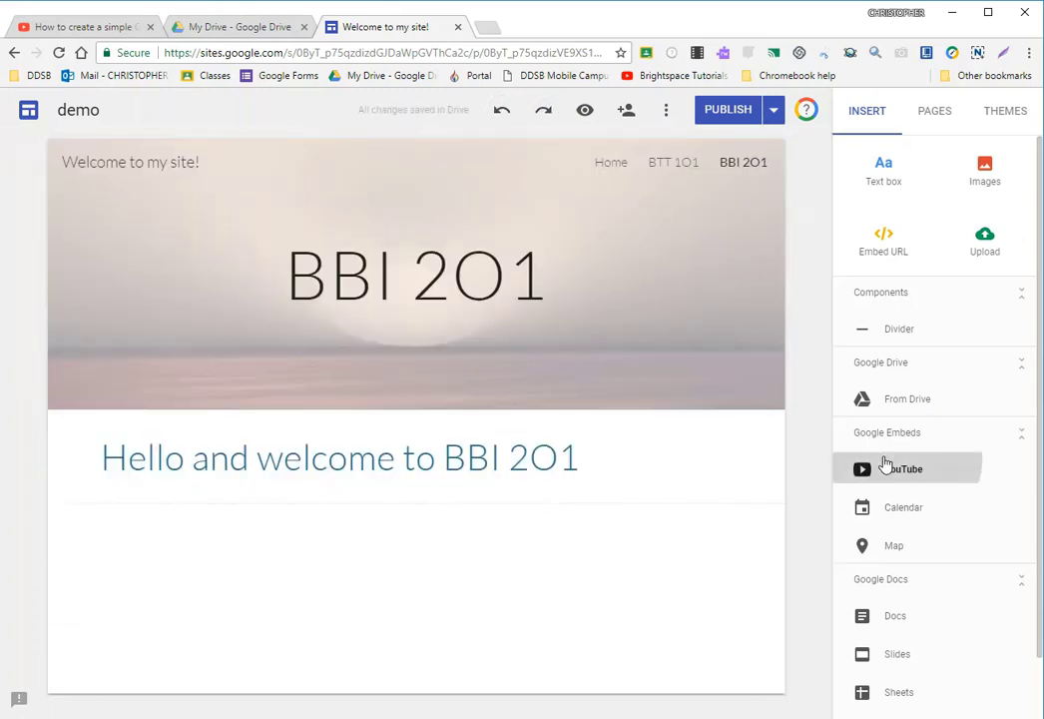
- Insert the uploaded YouTube video "Hanging Indent Microsoft Word 2016" below the greeting and enlarge it to about nine tenths of the content width
{"action": "left_click", "coordinate": [885, 466]}
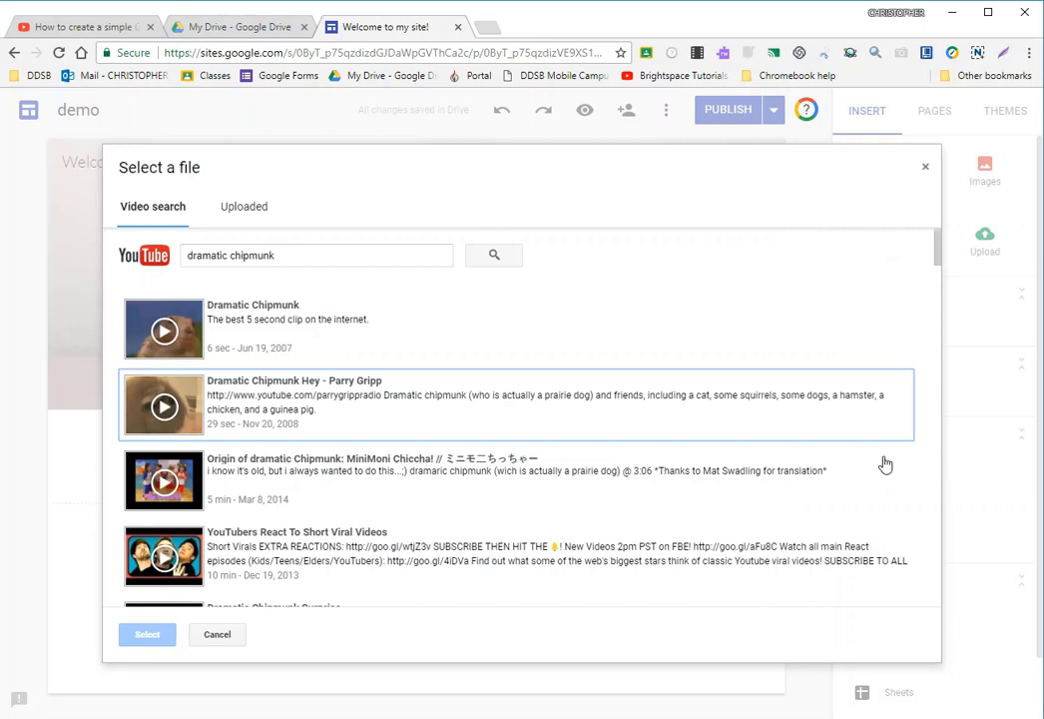
{"action": "left_click", "coordinate": [246, 206]}
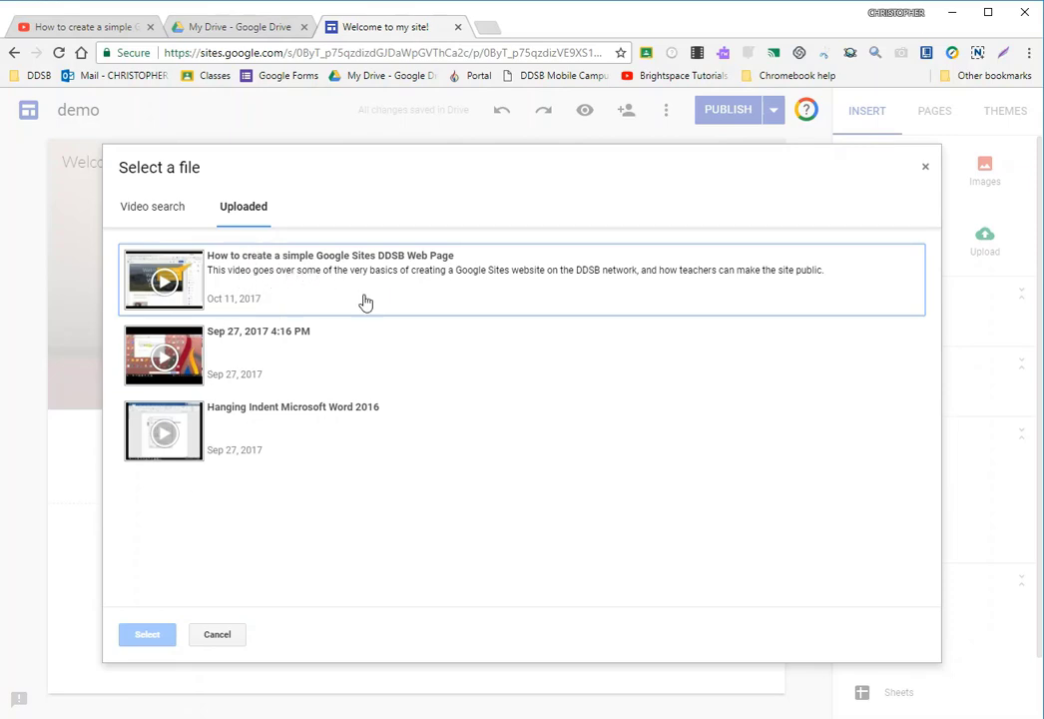
{"action": "left_click", "coordinate": [271, 454]}
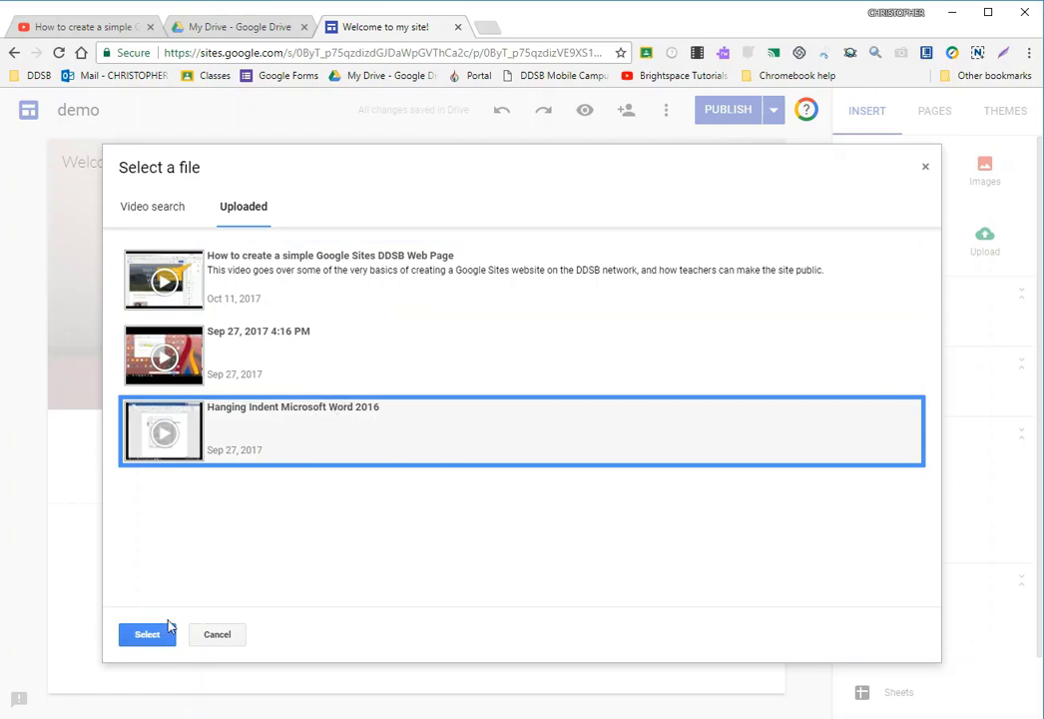
{"action": "left_click", "coordinate": [154, 633]}
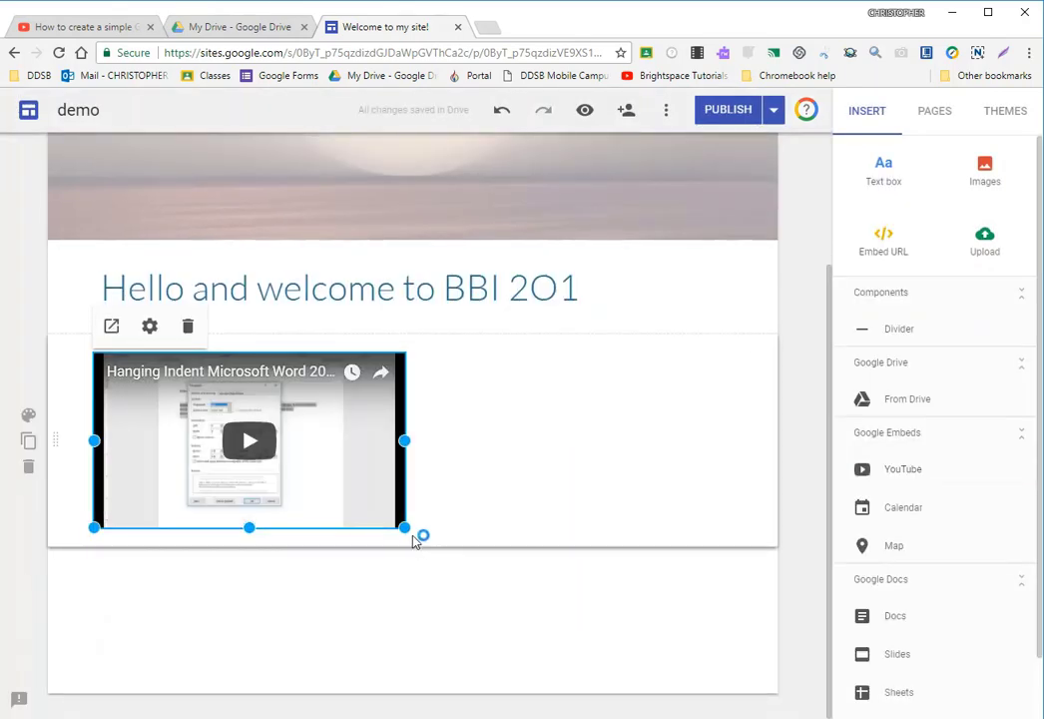
{"action": "left_click_drag", "start_coordinate": [405, 527], "coordinate": [693, 671]}
{"action": "scroll", "coordinate": [705, 594], "scroll_direction": "down", "scroll_amount": 2}
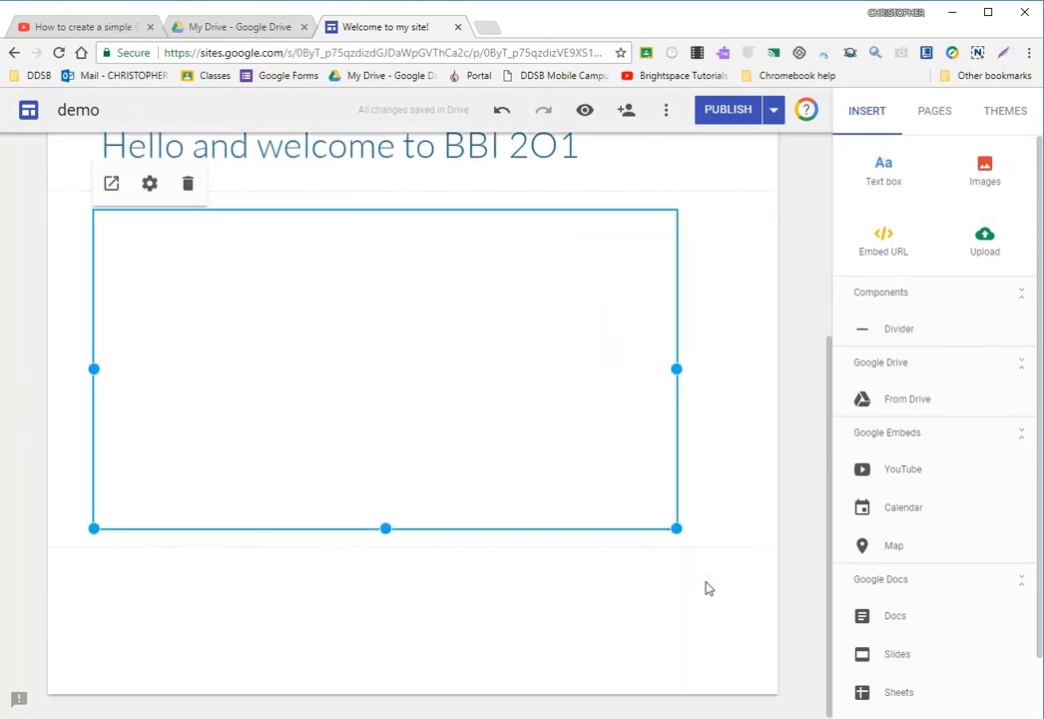
{"action": "left_click", "coordinate": [700, 506]}
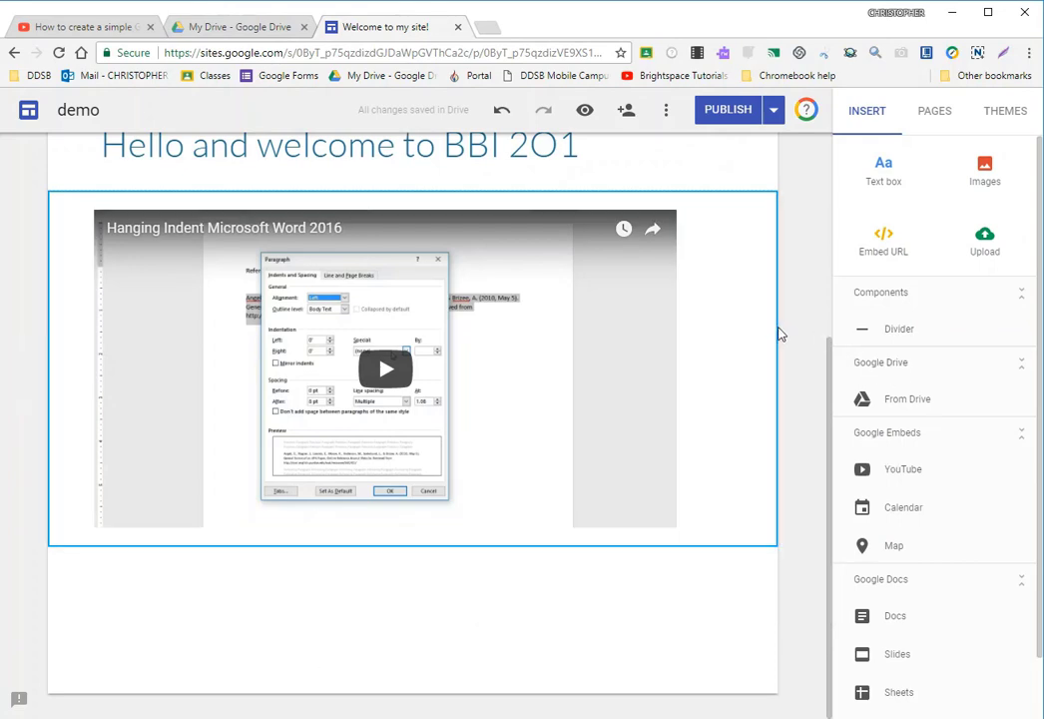
- Undo the resizing and insertion of the "Hanging Indent Microsoft Word 2016" video
{"action": "scroll", "coordinate": [782, 335], "scroll_direction": "up", "scroll_amount": 3}
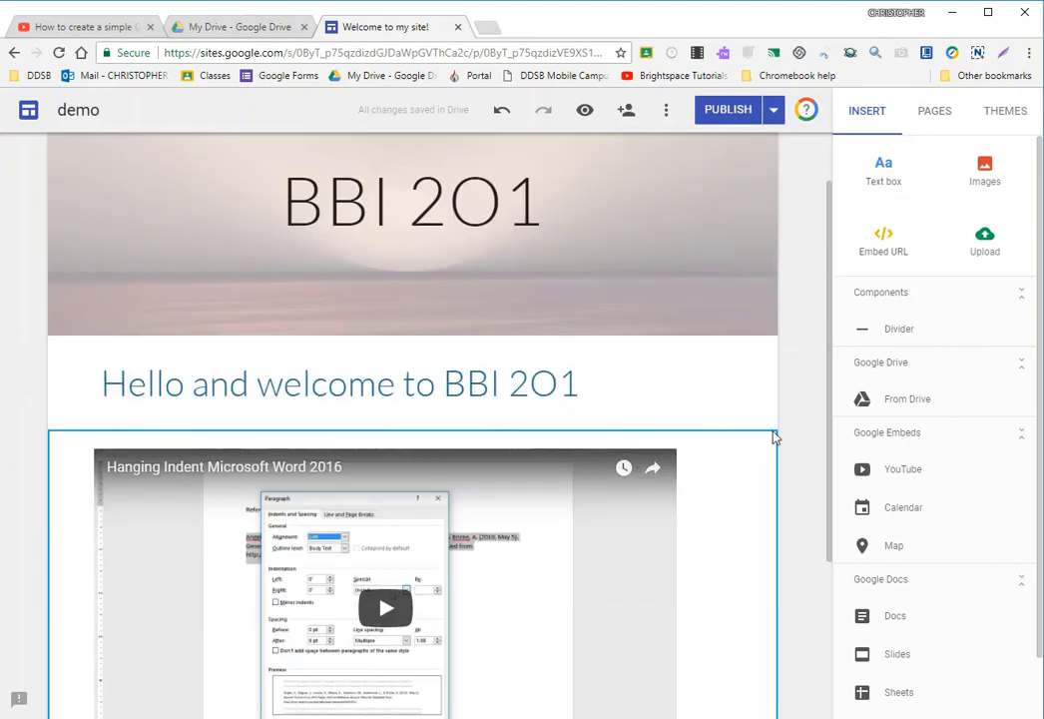
{"action": "scroll", "coordinate": [744, 509], "scroll_direction": "down", "scroll_amount": 1}
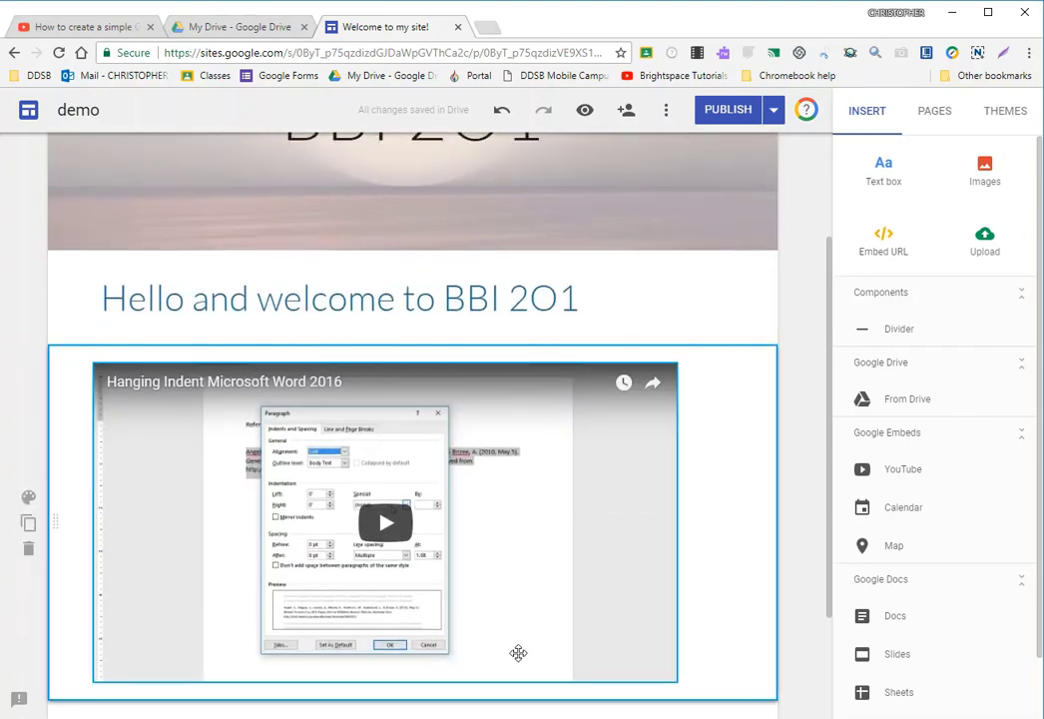
{"action": "left_click", "coordinate": [501, 109]}
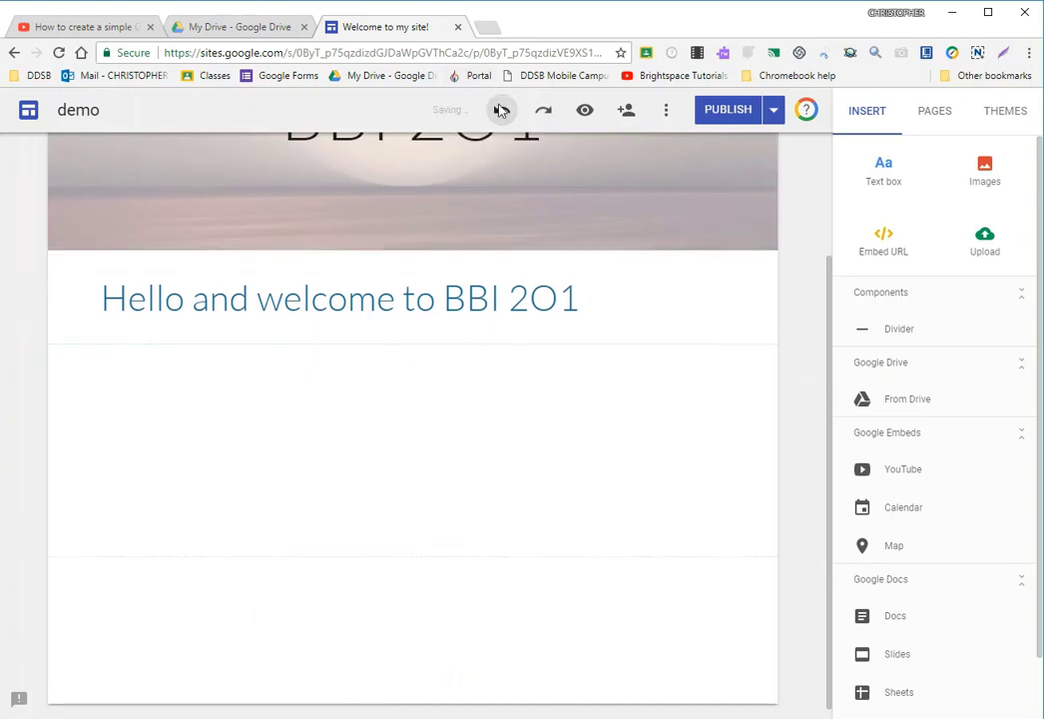
{"action": "left_click", "coordinate": [502, 110]}
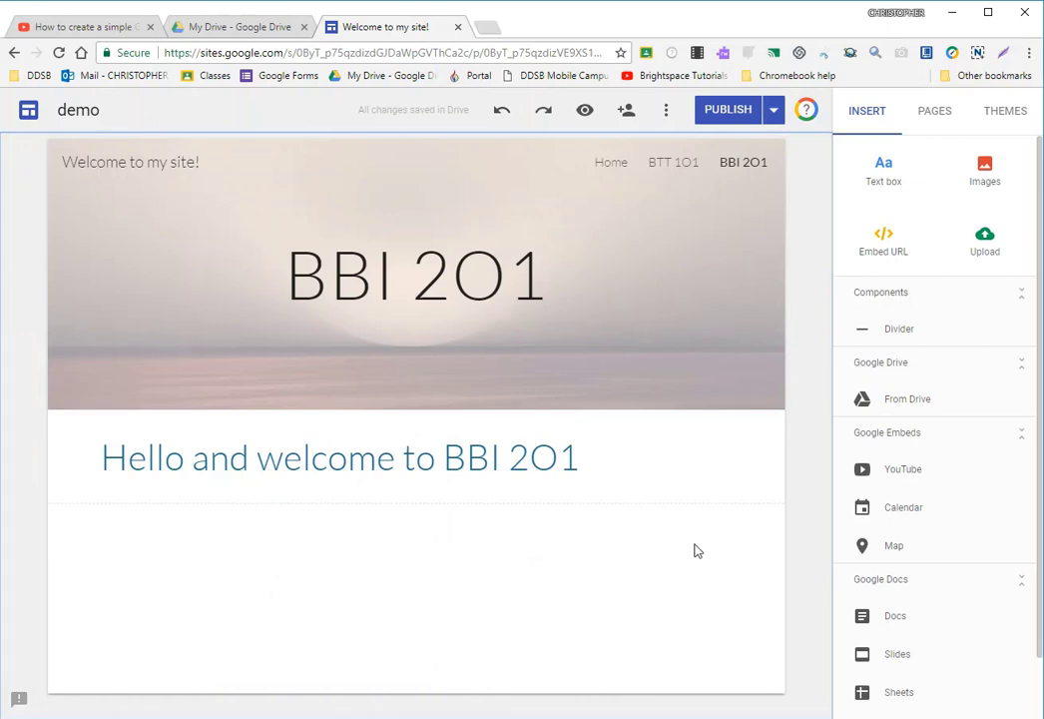
- Insert the Google Form "Feedback form" from last week below the greeting and enlarge it to the full content width
{"action": "scroll", "coordinate": [970, 542], "scroll_direction": "down", "scroll_amount": 2}
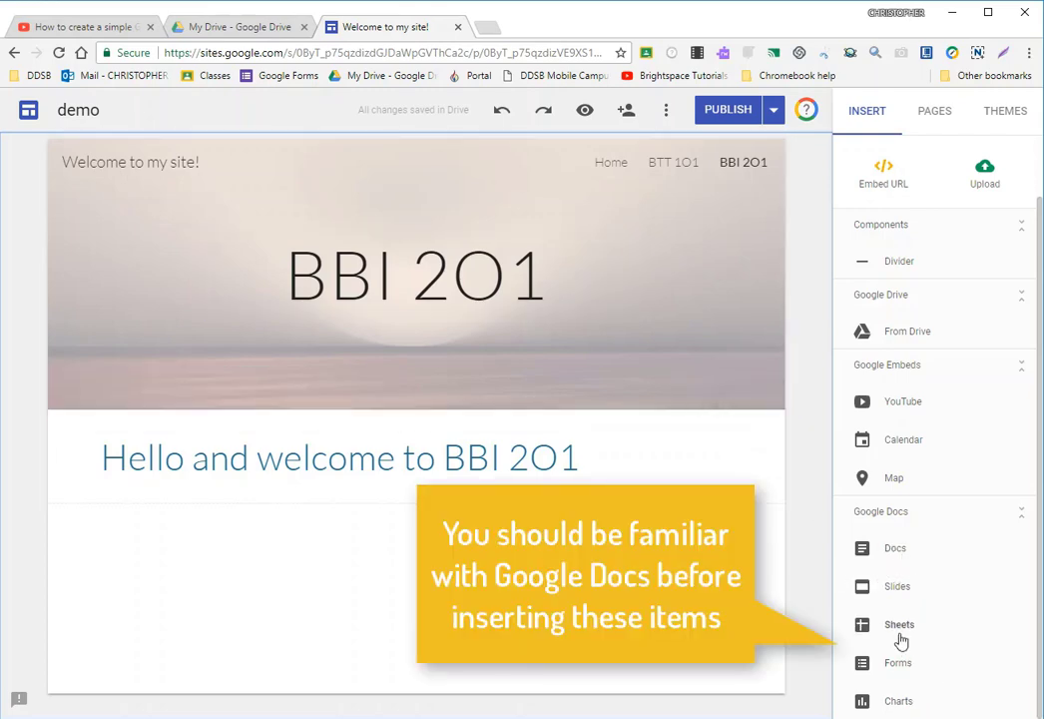
{"action": "left_click", "coordinate": [899, 666]}
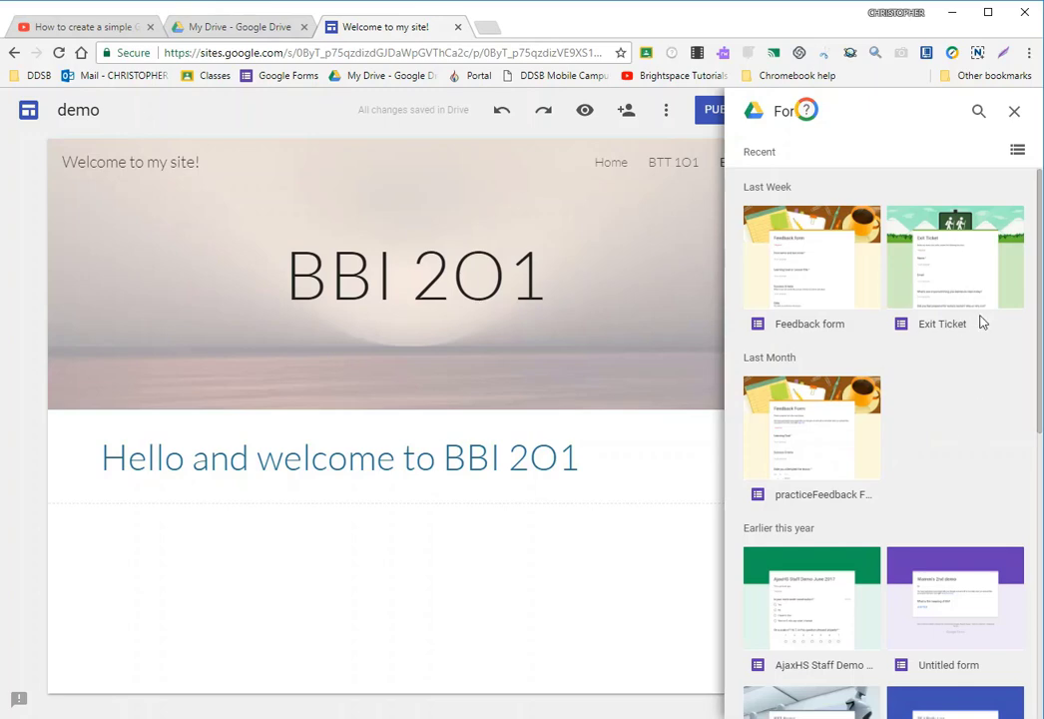
{"action": "scroll", "coordinate": [948, 372], "scroll_direction": "down", "scroll_amount": 1}
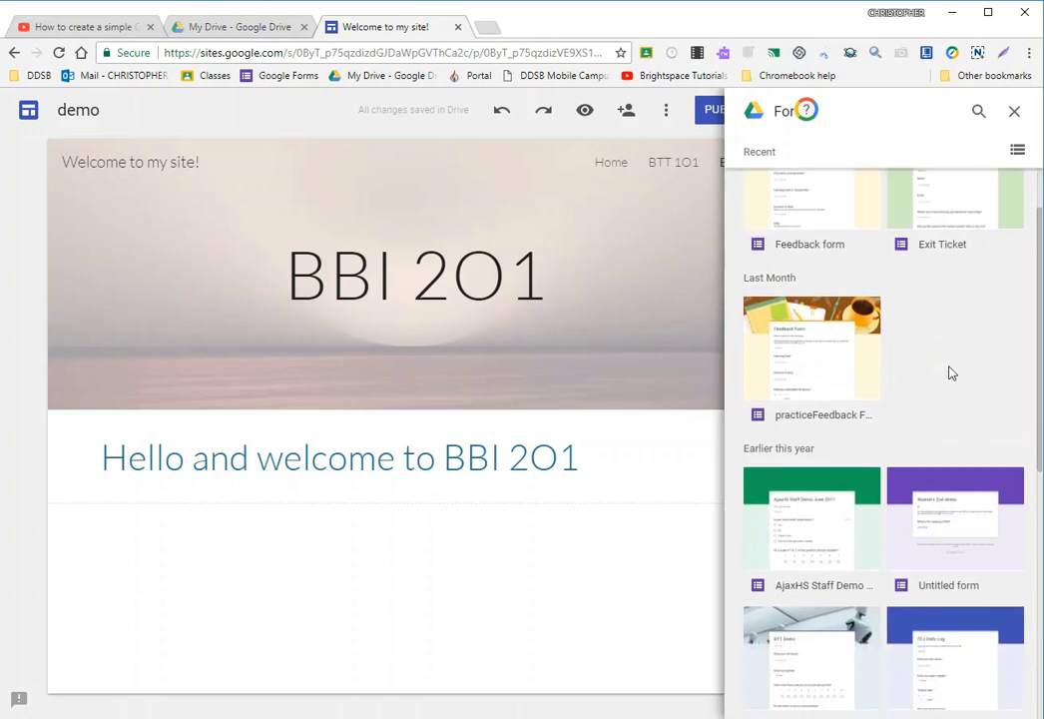
{"action": "scroll", "coordinate": [923, 347], "scroll_direction": "up", "scroll_amount": 1}
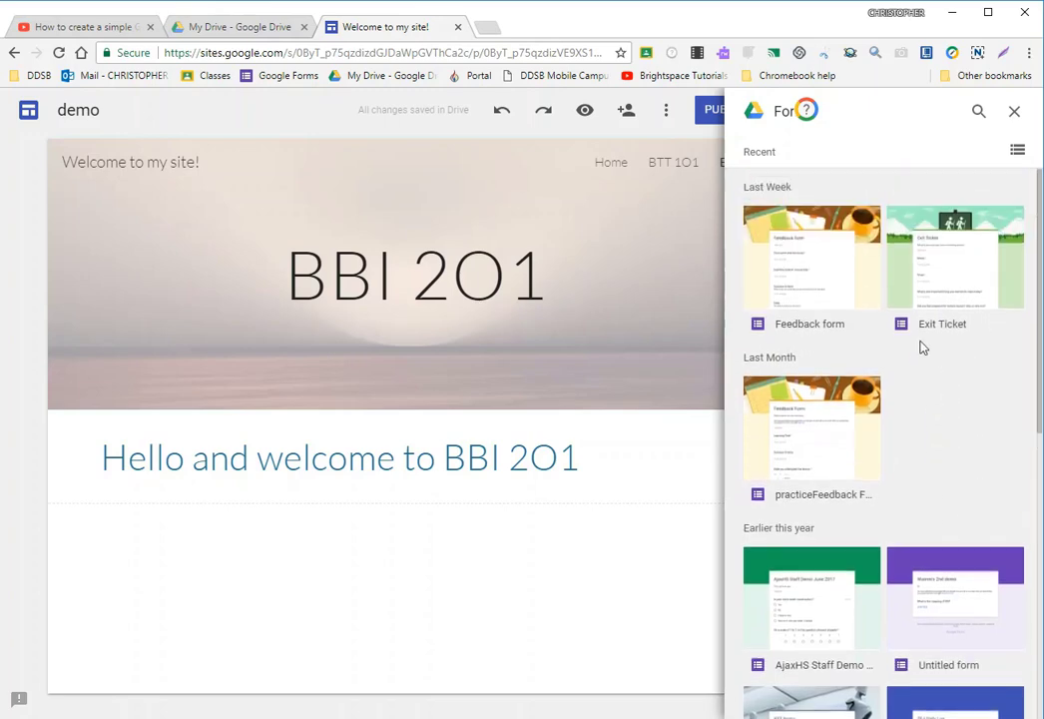
{"action": "left_click", "coordinate": [836, 283]}
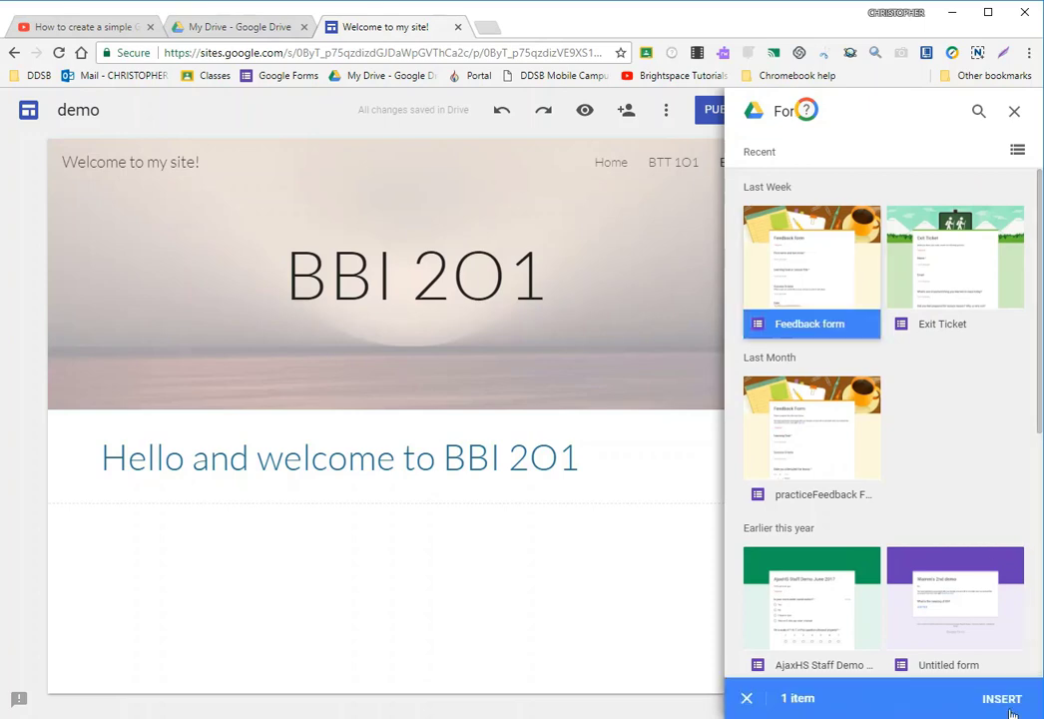
{"action": "left_click", "coordinate": [1002, 701]}
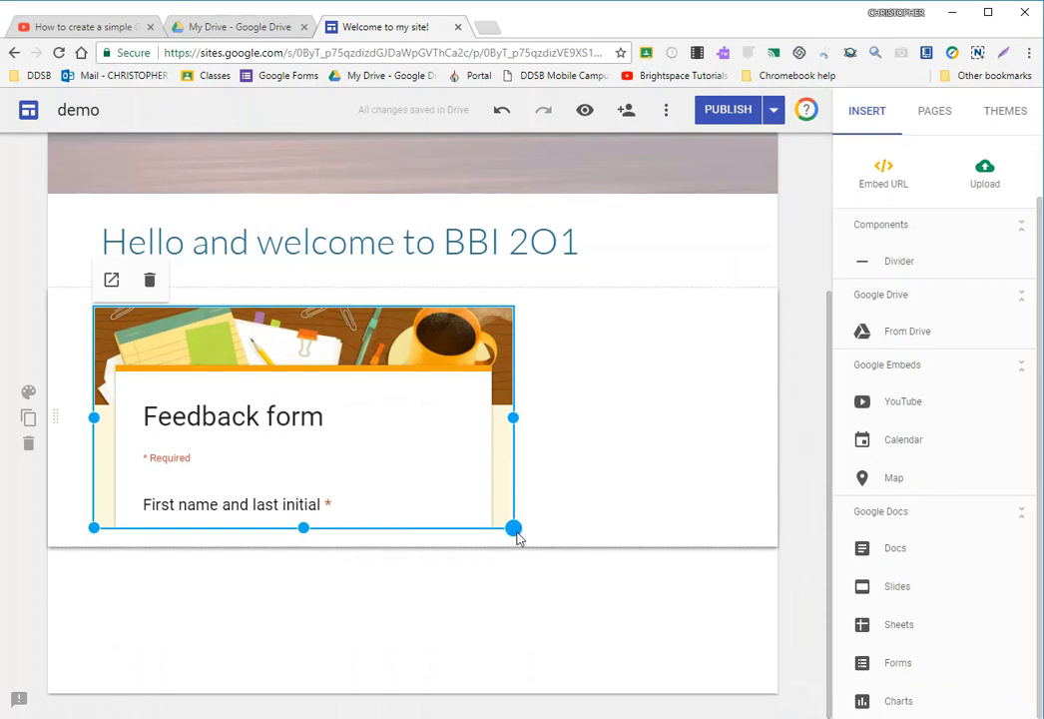
{"action": "left_click_drag", "start_coordinate": [515, 535], "coordinate": [723, 637]}
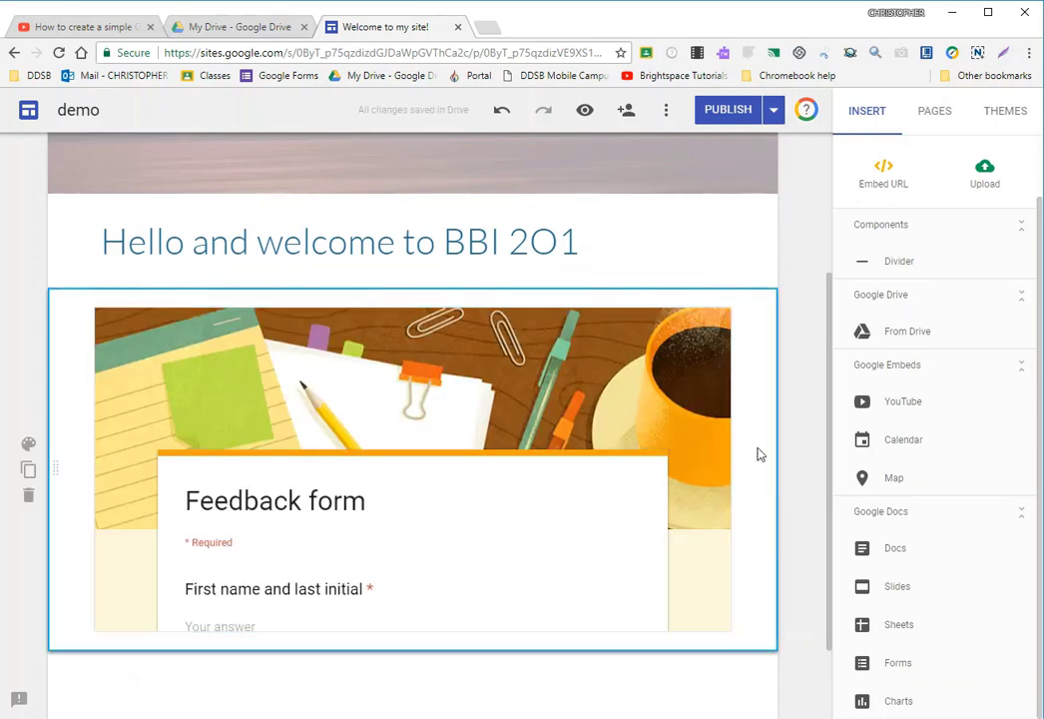
- Look over the embedded Feedback form, and undo its resizing and insertion
{"action": "scroll", "coordinate": [754, 454], "scroll_direction": "down", "scroll_amount": 1}
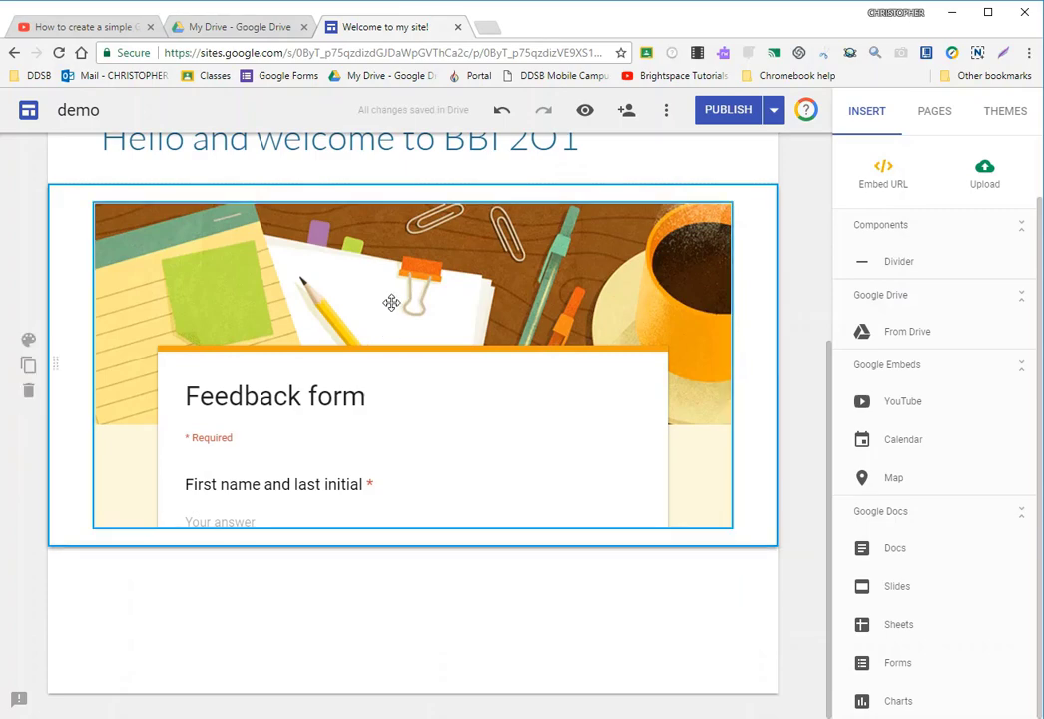
{"action": "scroll", "coordinate": [731, 237], "scroll_direction": "up", "scroll_amount": 2}
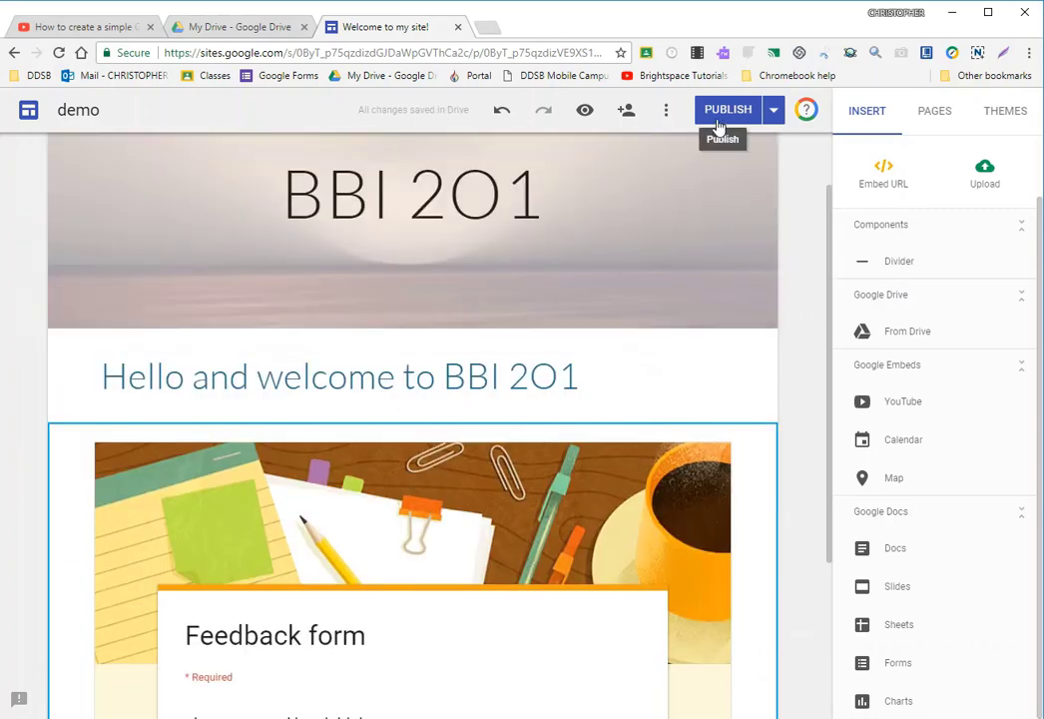
{"action": "scroll", "coordinate": [765, 472], "scroll_direction": "down", "scroll_amount": 2}
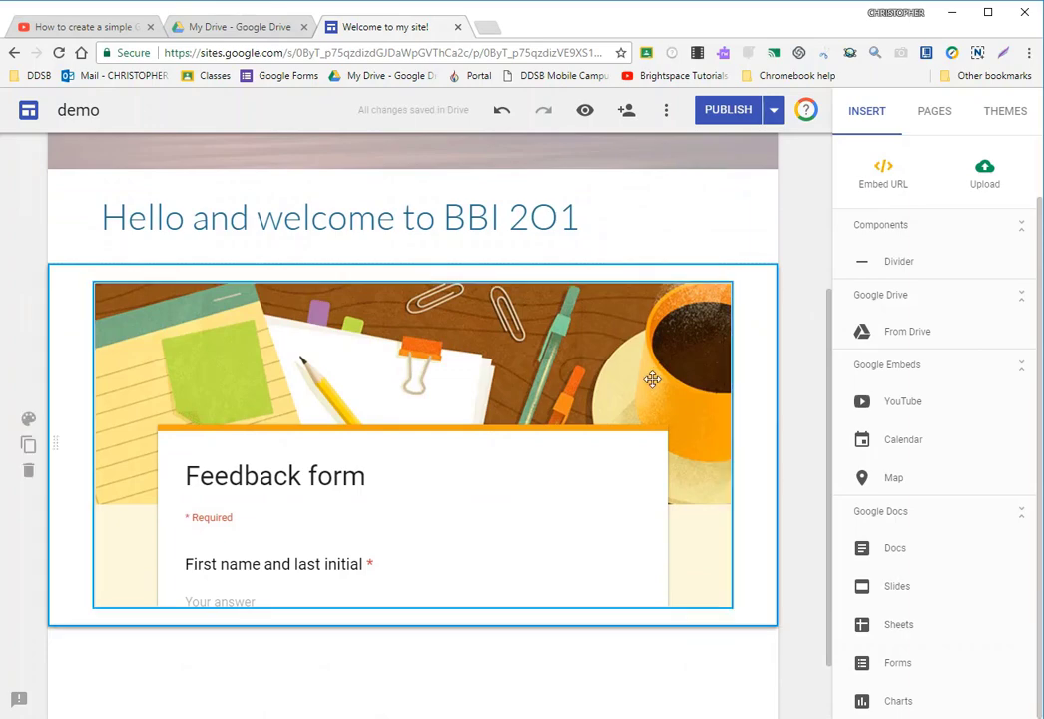
{"action": "scroll", "coordinate": [705, 426], "scroll_direction": "down", "scroll_amount": 1}
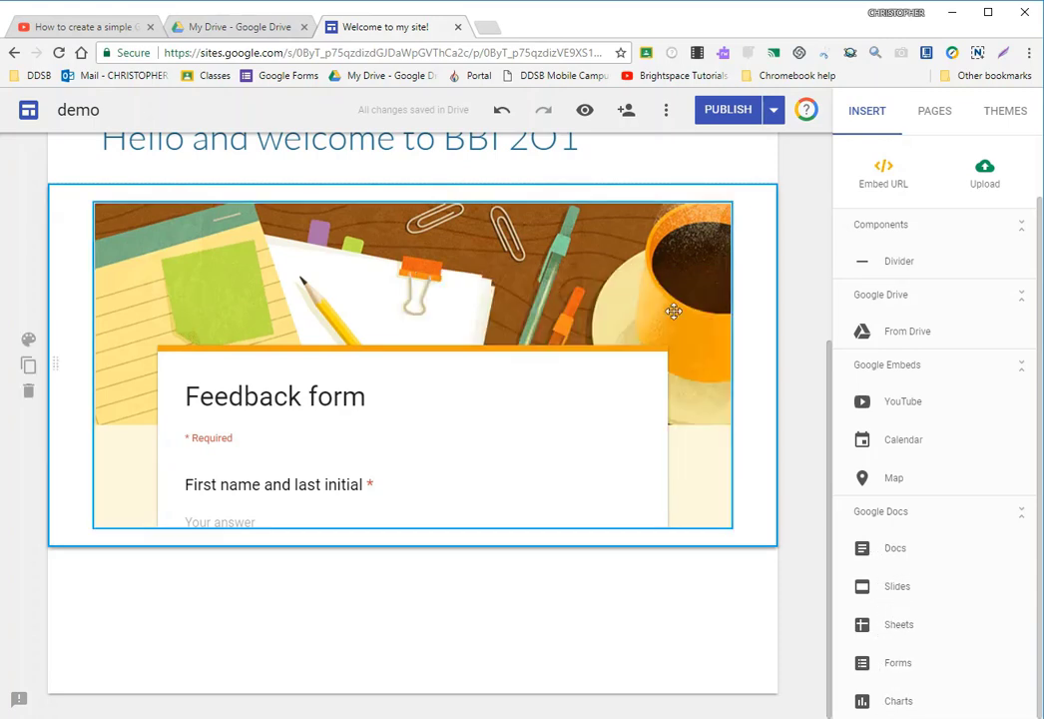
{"action": "scroll", "coordinate": [536, 216], "scroll_direction": "up", "scroll_amount": 2}
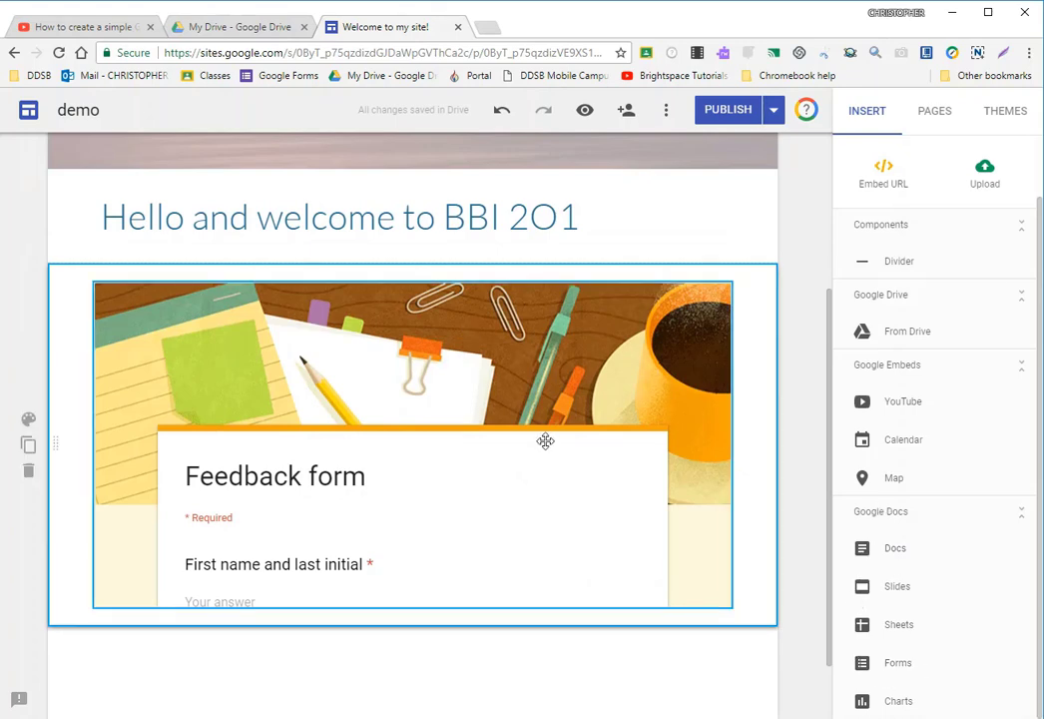
{"action": "left_click", "coordinate": [502, 111]}
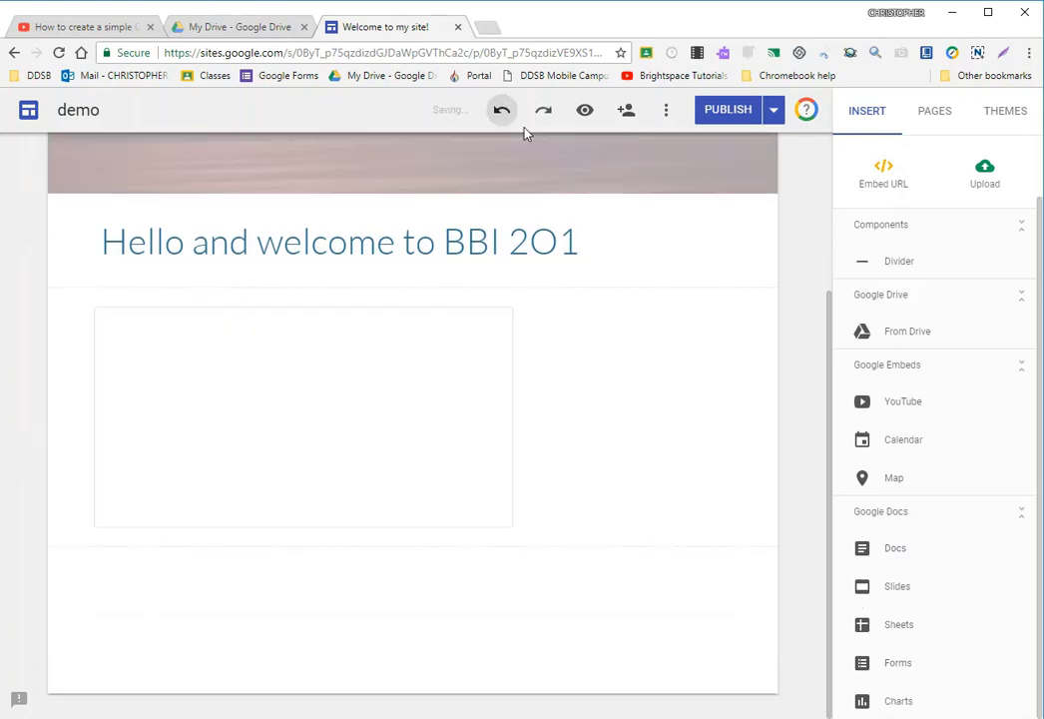
{"action": "left_click", "coordinate": [502, 115]}
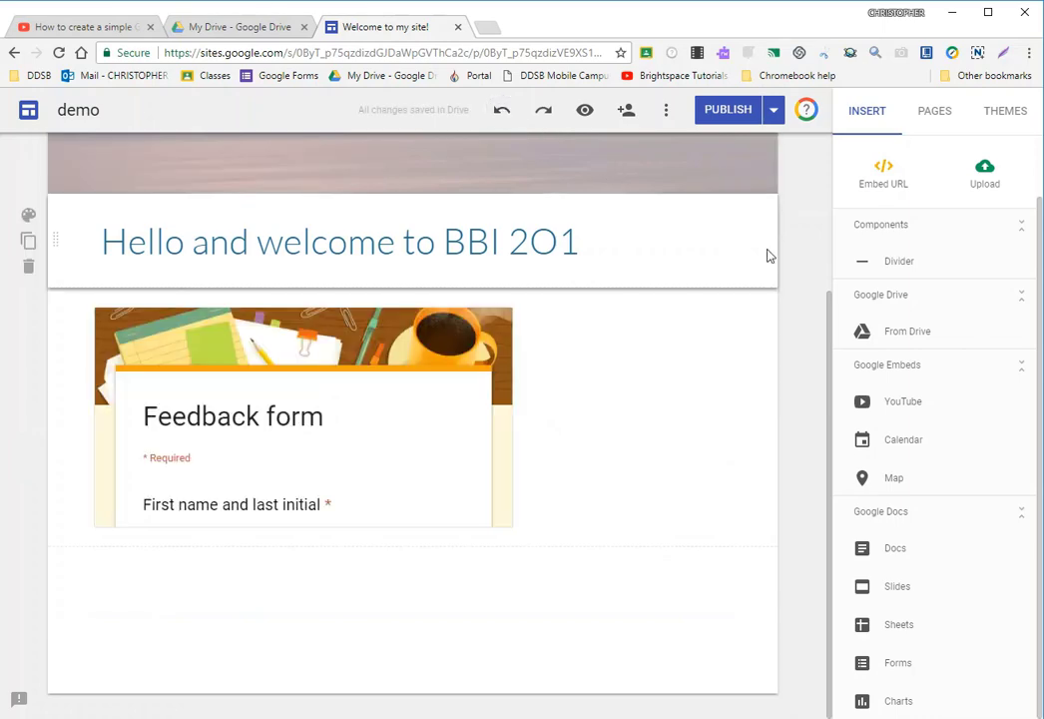
{"action": "left_click", "coordinate": [502, 110]}
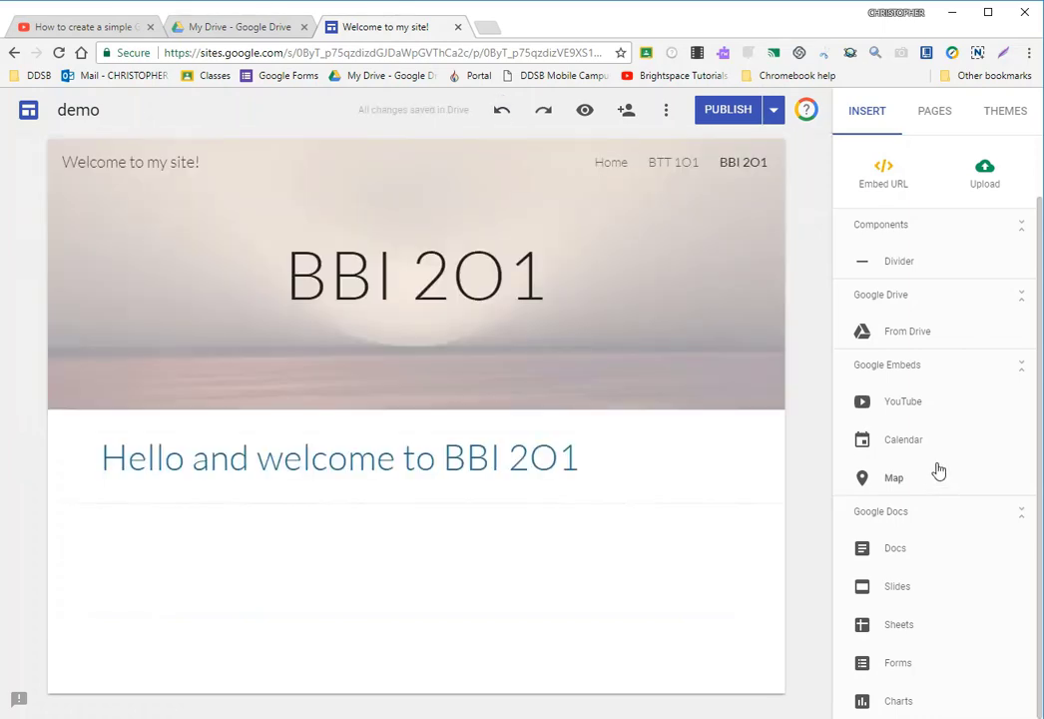
- Embed the last calendar listed under My calendars below the greeting and enlarge it to about five sixths of the content width
{"action": "left_click", "coordinate": [845, 444]}
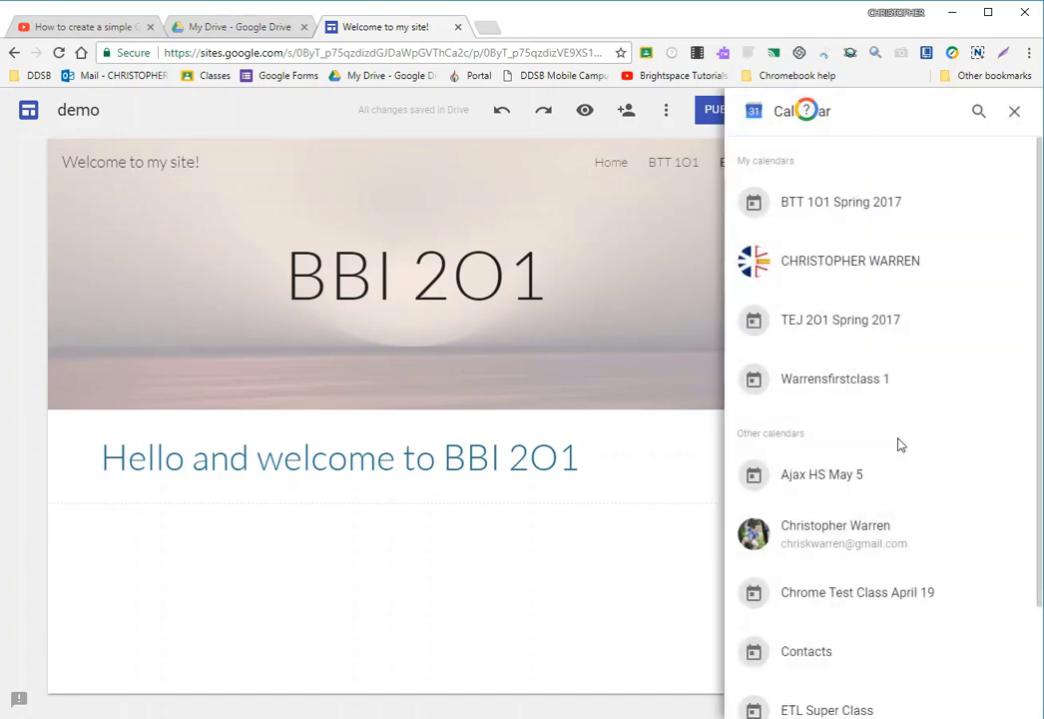
{"action": "left_click", "coordinate": [850, 380]}
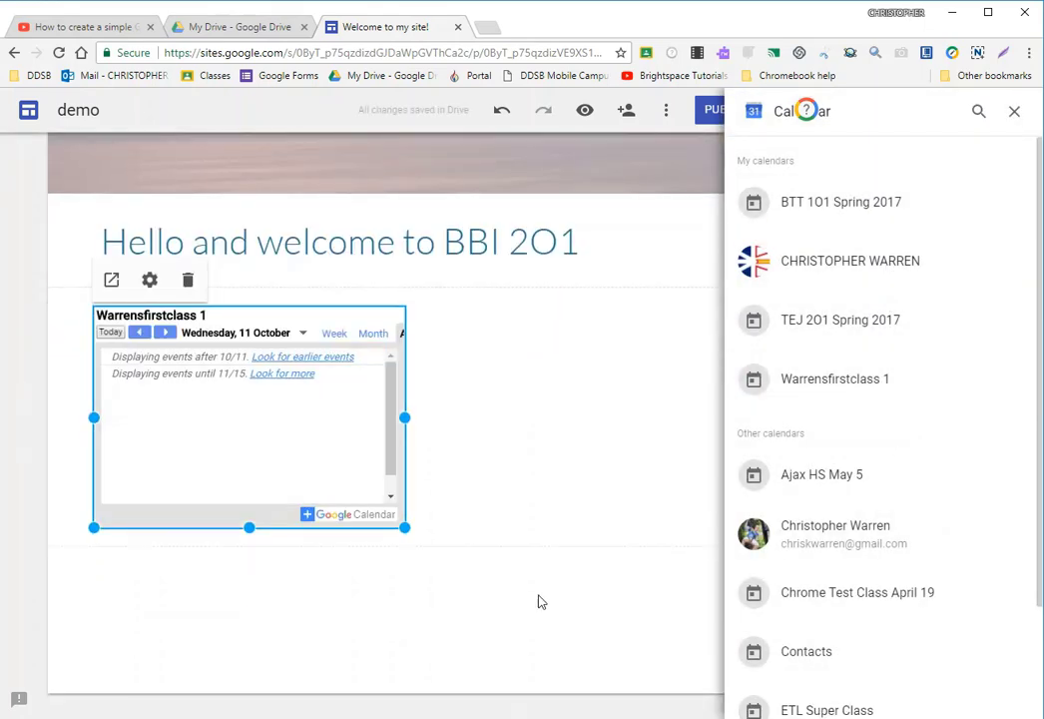
{"action": "left_click_drag", "start_coordinate": [405, 527], "coordinate": [640, 650]}
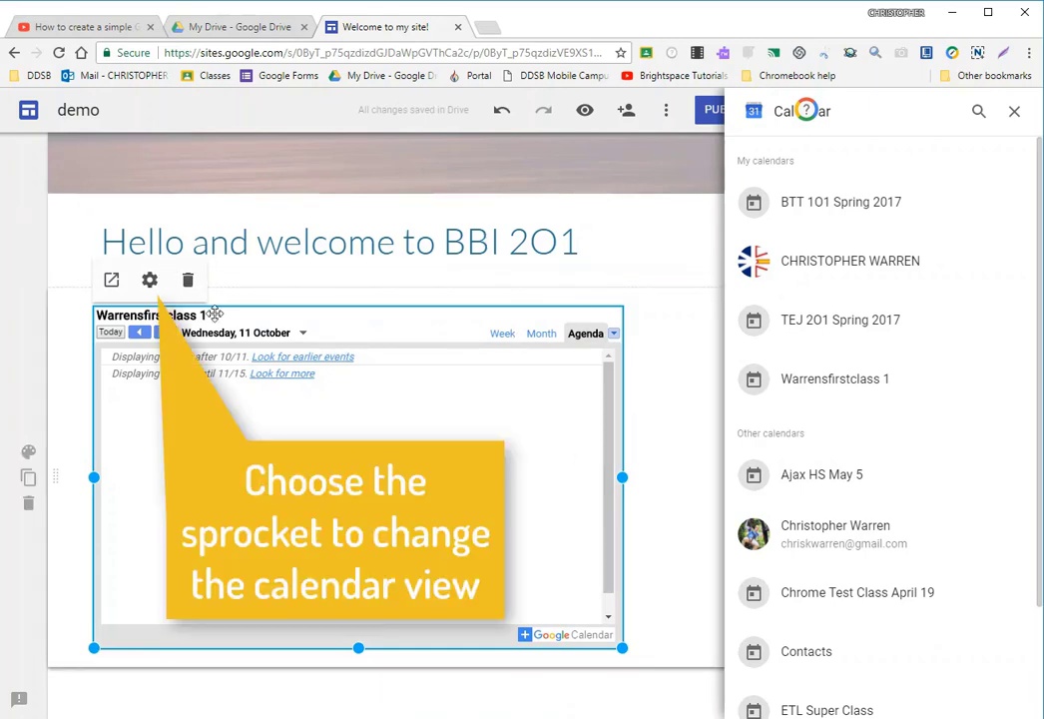
- Set the embedded calendar's view mode to Month, deselect it and close the calendar list
{"action": "left_click", "coordinate": [150, 282]}
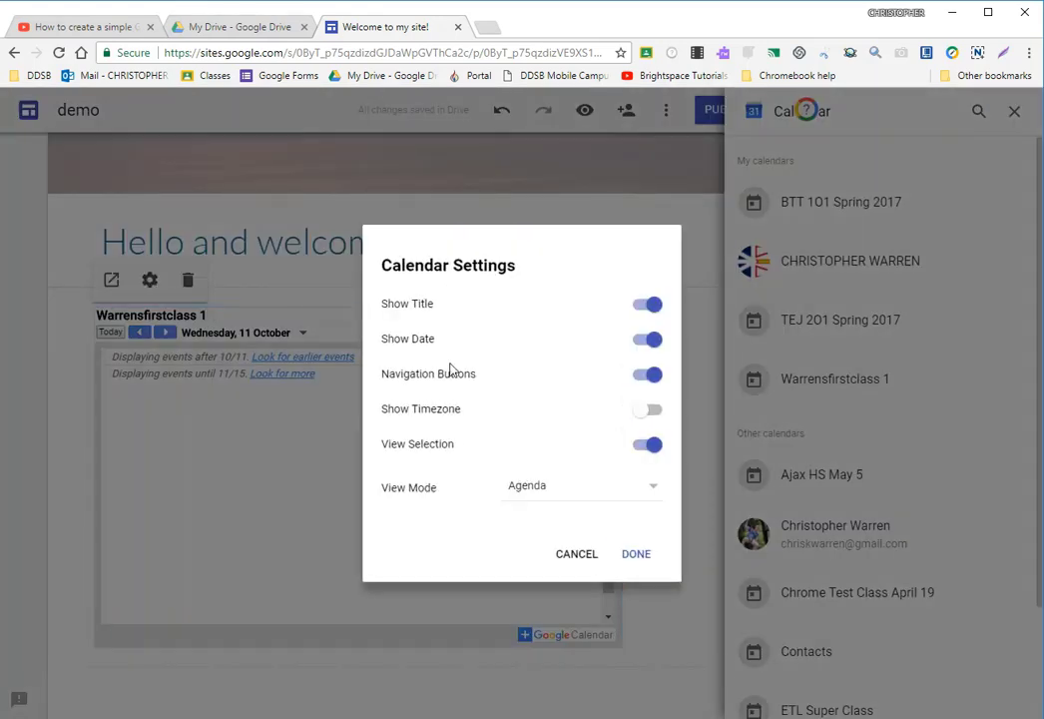
{"action": "left_click", "coordinate": [548, 499]}
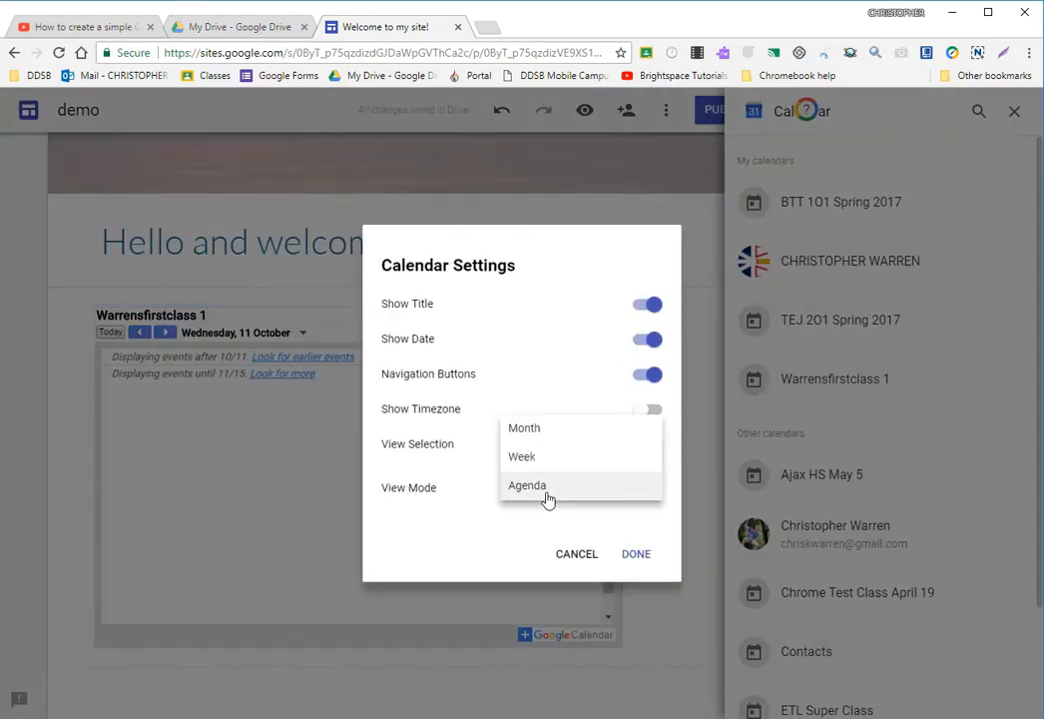
{"action": "left_click", "coordinate": [526, 431]}
{"action": "left_click", "coordinate": [636, 557]}
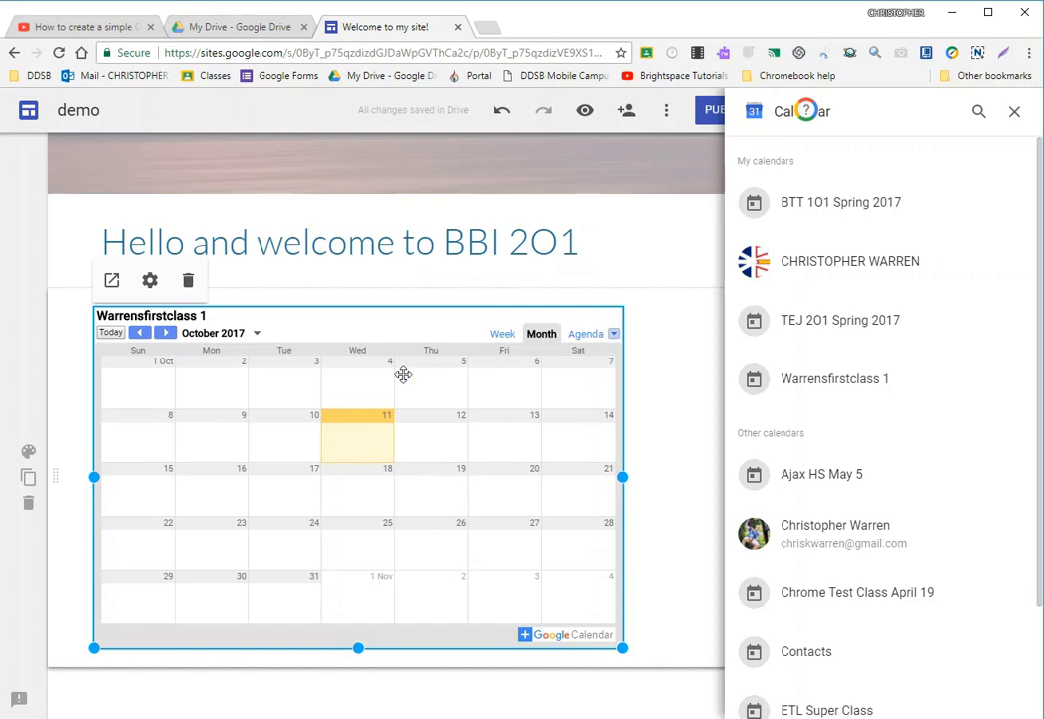
{"action": "left_click", "coordinate": [702, 356]}
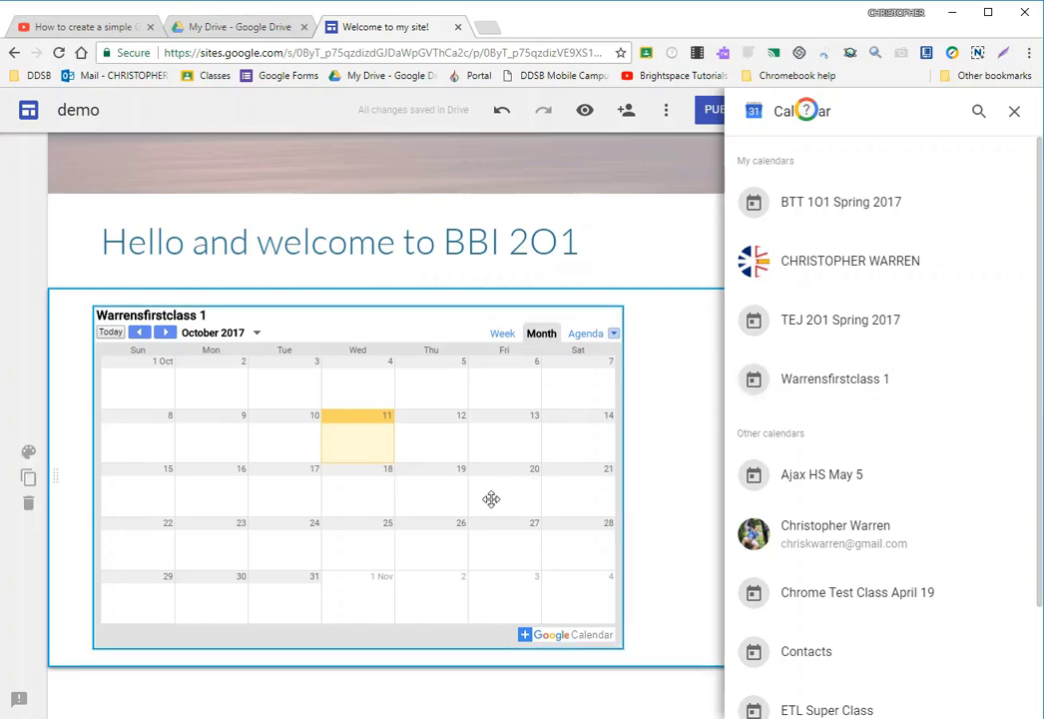
{"action": "scroll", "coordinate": [439, 674], "scroll_direction": "down", "scroll_amount": 2}
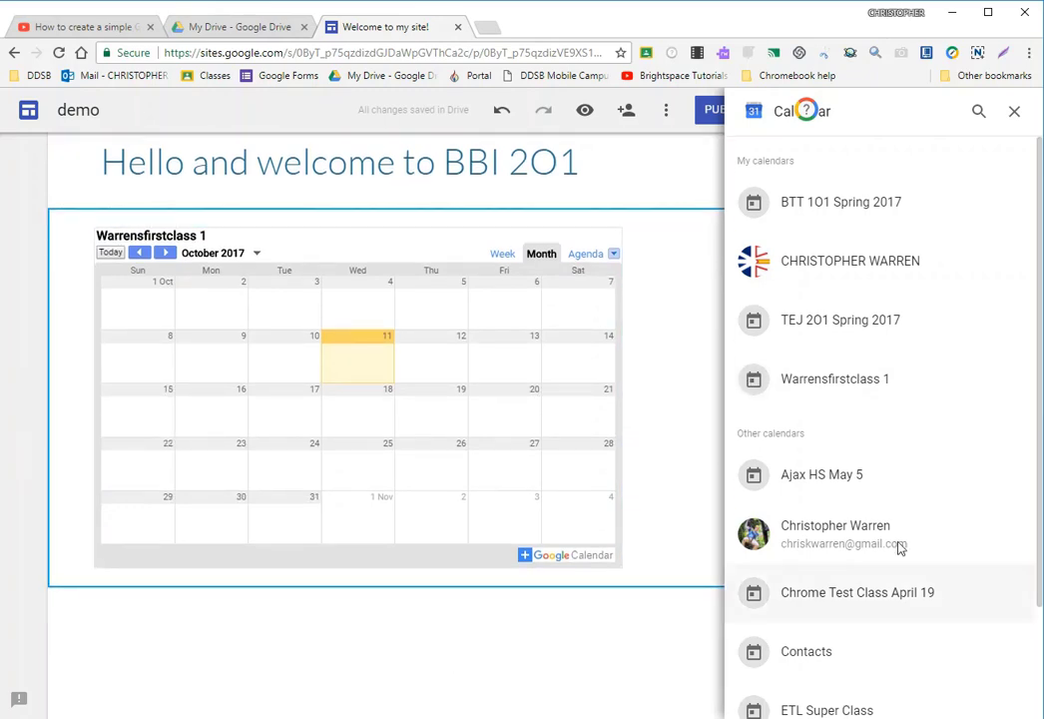
{"action": "left_click", "coordinate": [1014, 113]}
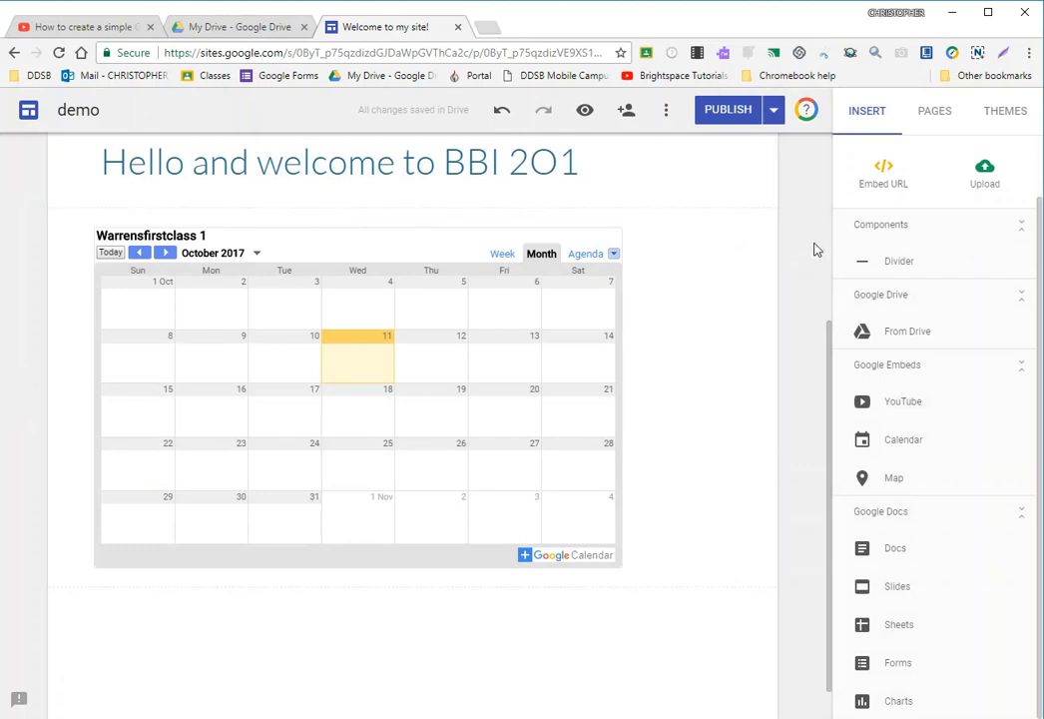
{"action": "scroll", "coordinate": [620, 146], "scroll_direction": "up", "scroll_amount": 2}
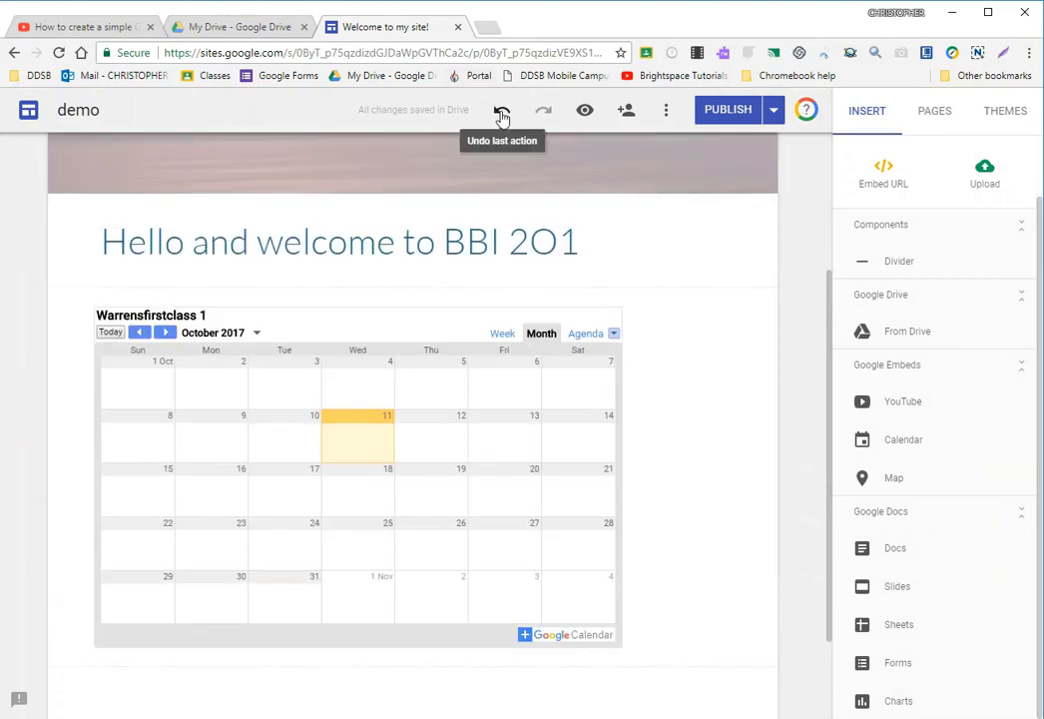
- Undo the embedded calendar's Month view setting, its resizing and its insertion below the greeting
{"action": "left_click", "coordinate": [502, 113]}
{"action": "left_click", "coordinate": [502, 112]}
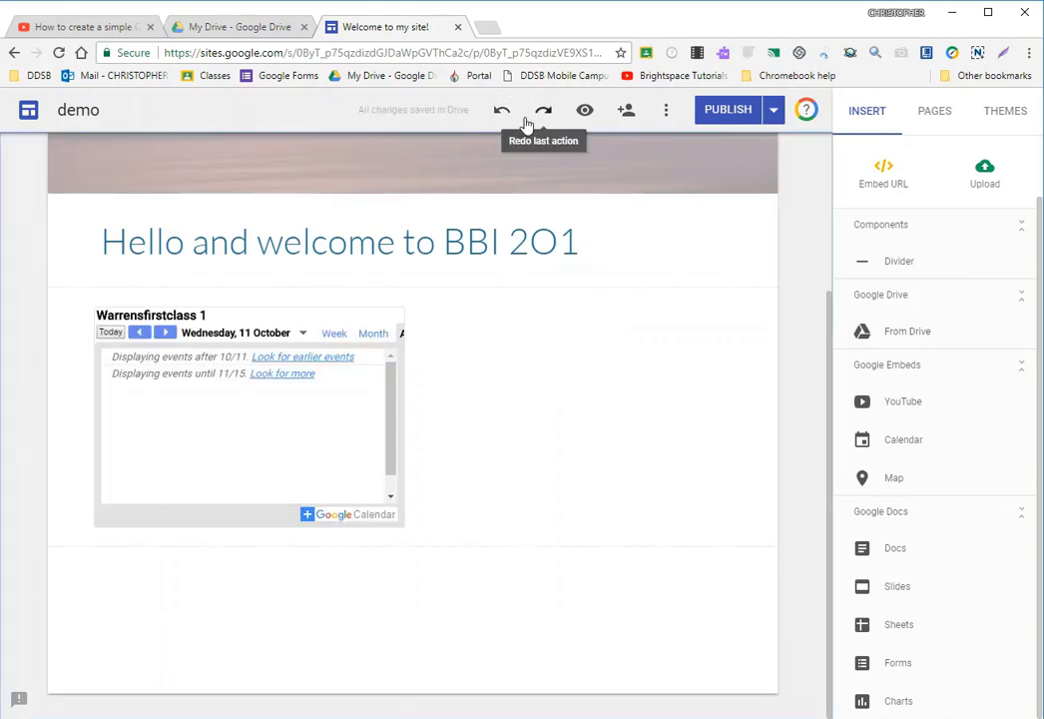
{"action": "left_click", "coordinate": [502, 110]}
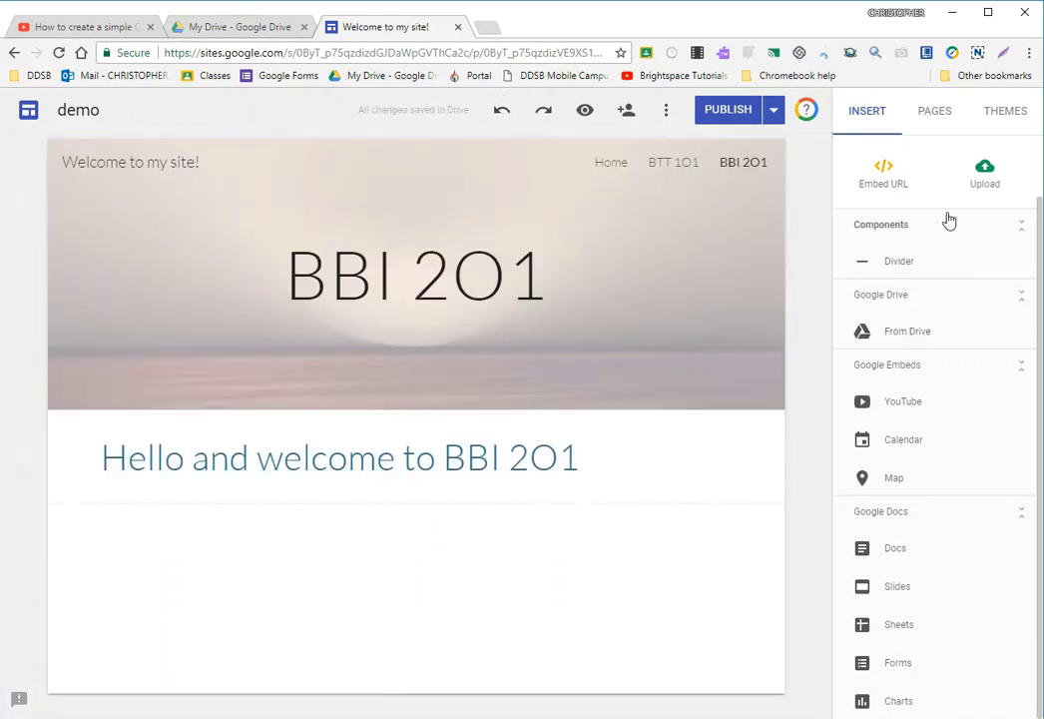
- Add a new page named TEJ 2O1 to the site
{"action": "left_click", "coordinate": [932, 118]}
{"action": "left_click", "coordinate": [940, 327]}
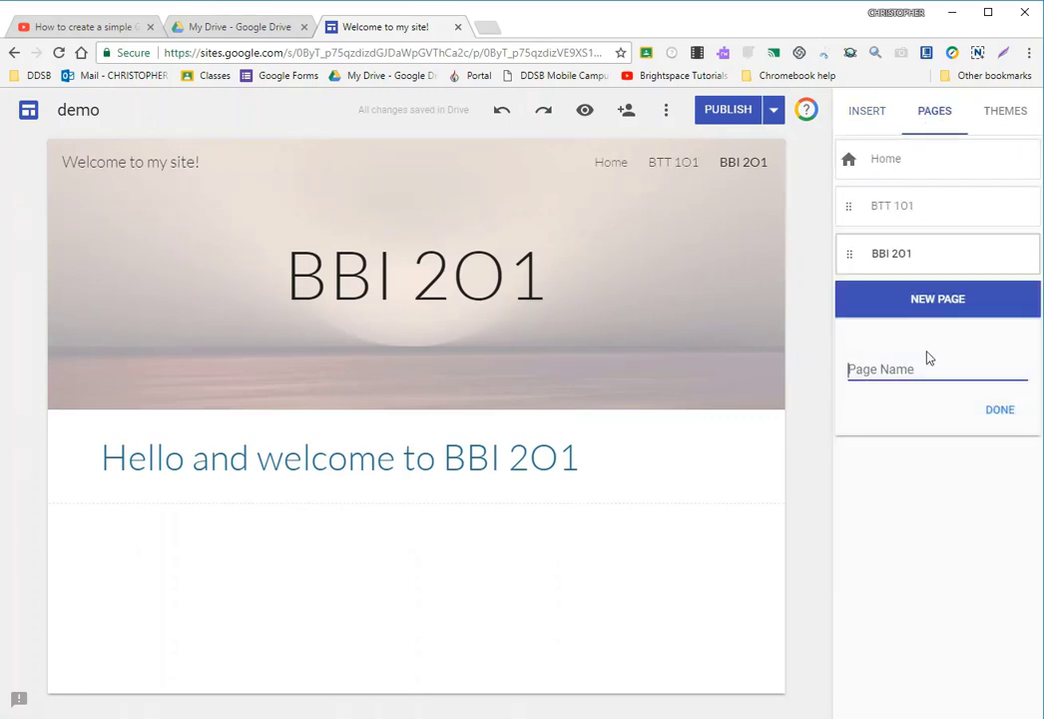
{"action": "type", "text": "TE"}
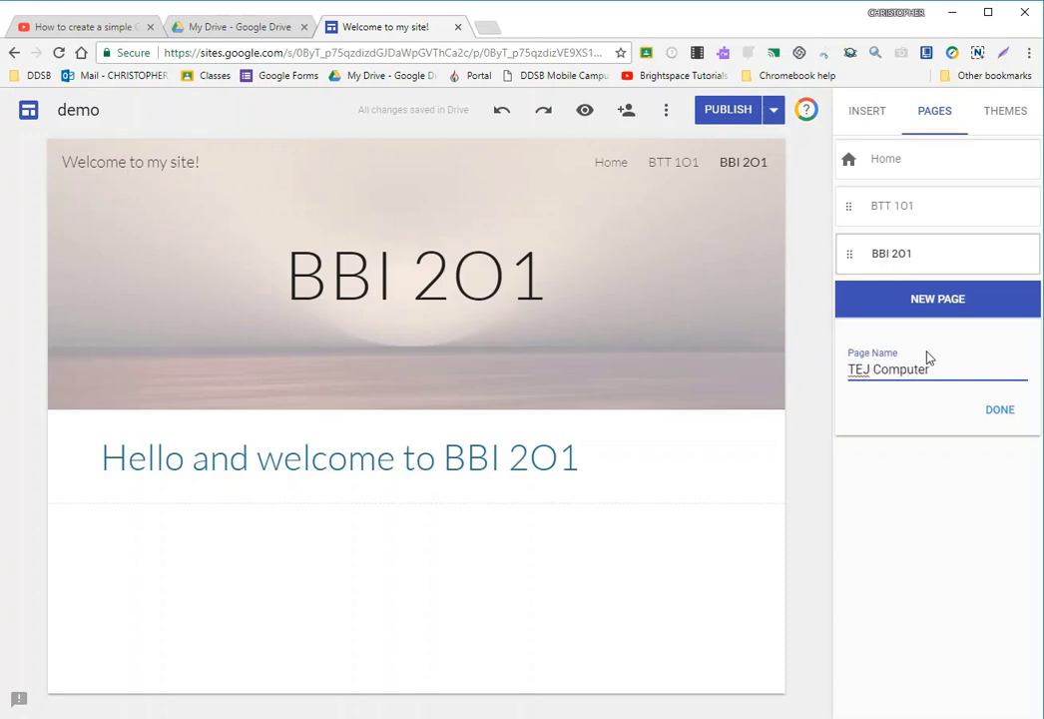
{"action": "type", "text": "J 201"}
{"action": "left_click", "coordinate": [1000, 412]}
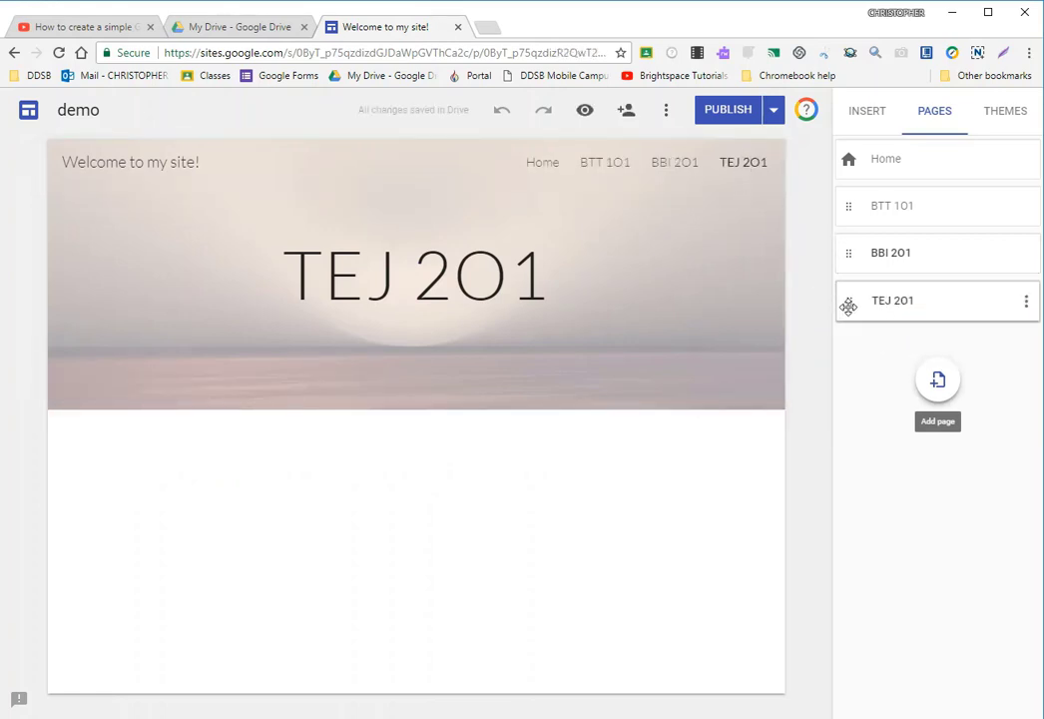
- Move the TEJ 2O1 page above BBI 2O1 in the page order, view the BBI 2O1 page and return to TEJ 2O1
{"action": "left_click_drag", "start_coordinate": [849, 299], "coordinate": [843, 225]}
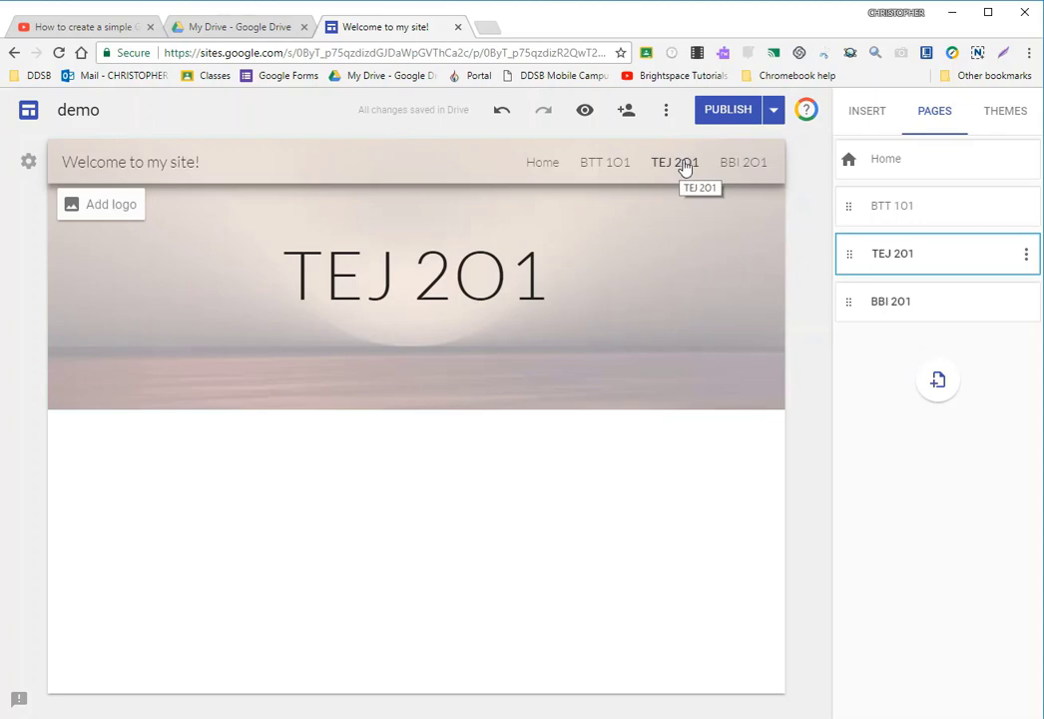
{"action": "left_click", "coordinate": [888, 308]}
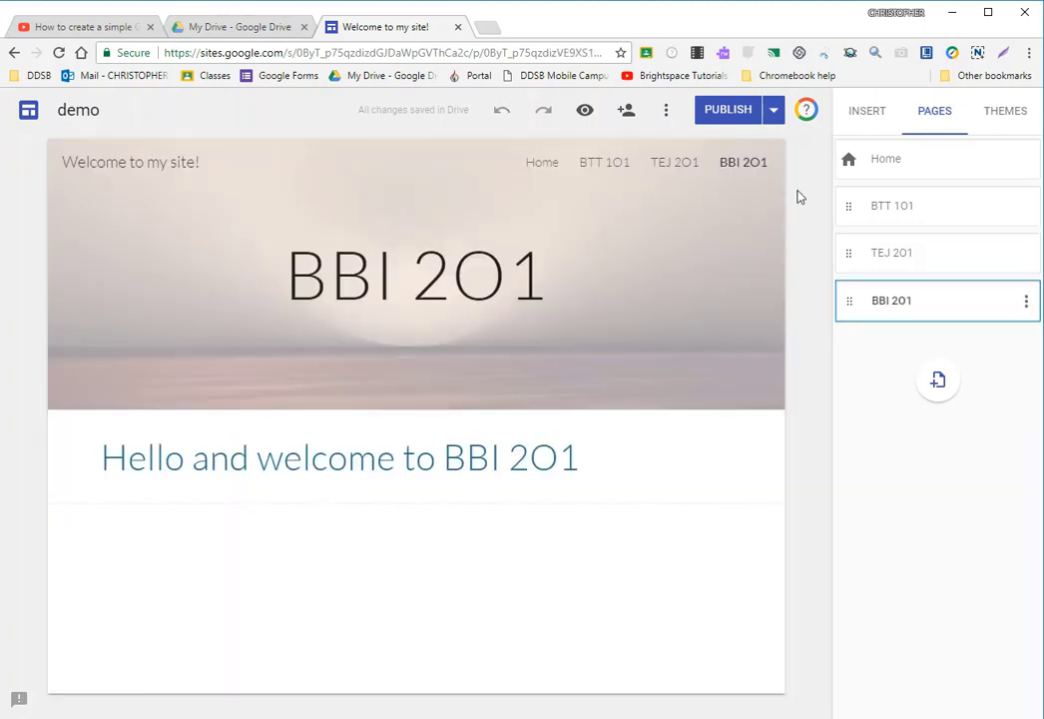
{"action": "left_click", "coordinate": [888, 262]}
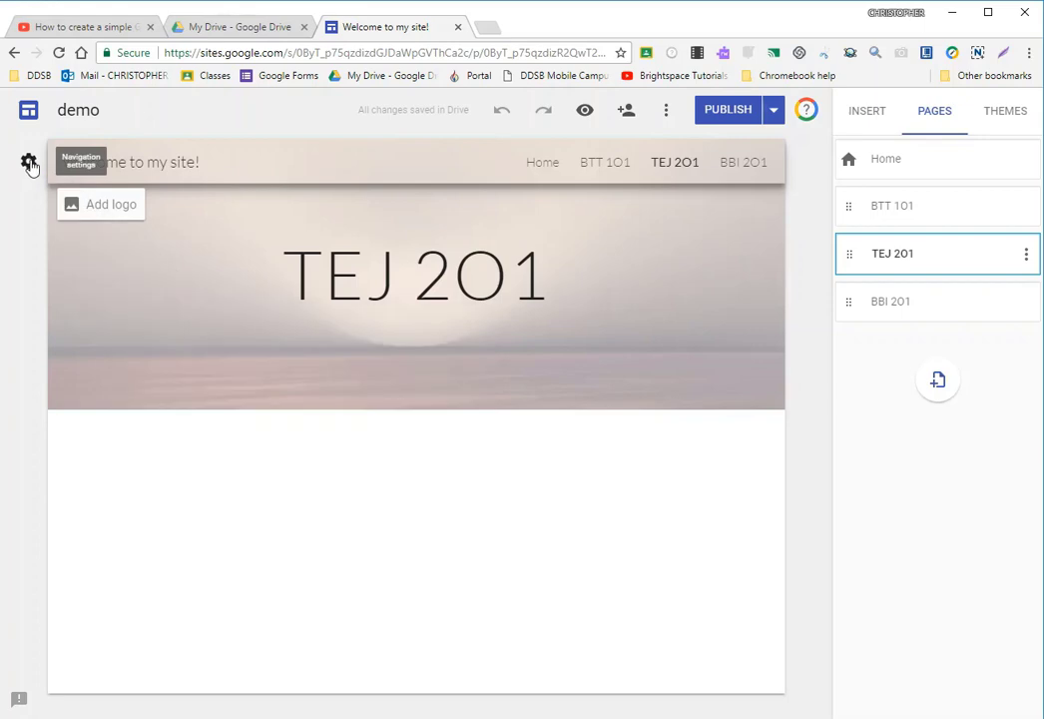
- Try Side navigation as the site's navigation mode, look over its sidebar menu and return to Top navigation
{"action": "left_click", "coordinate": [29, 163]}
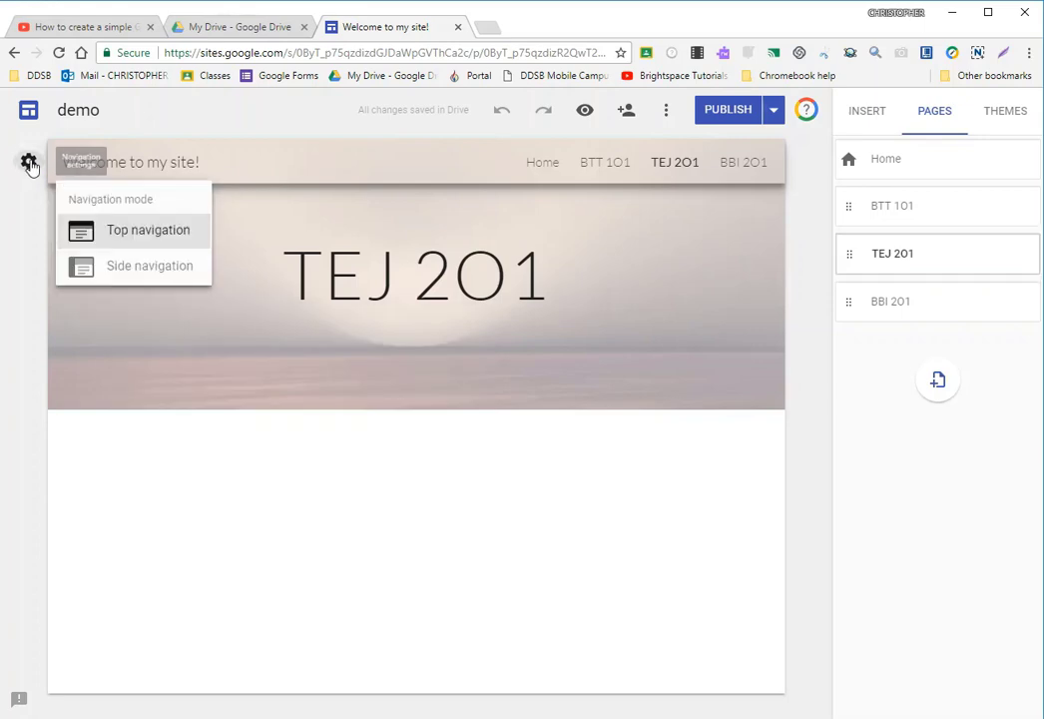
{"action": "left_click", "coordinate": [133, 268]}
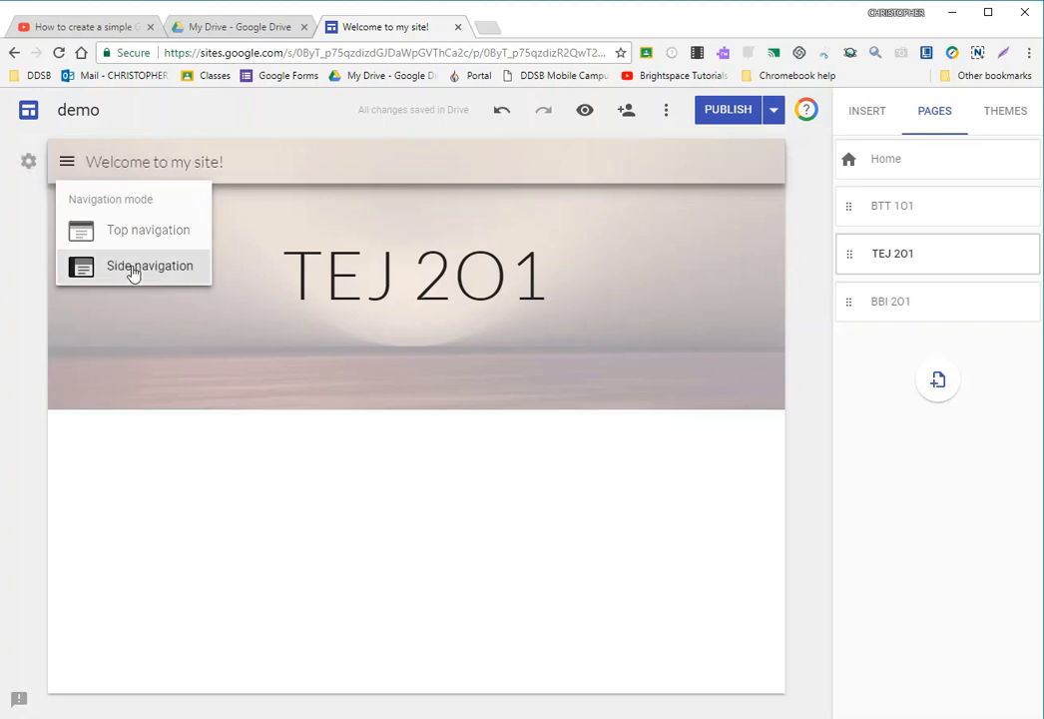
{"action": "left_click", "coordinate": [788, 470]}
{"action": "mouse_move", "coordinate": [391, 200]}
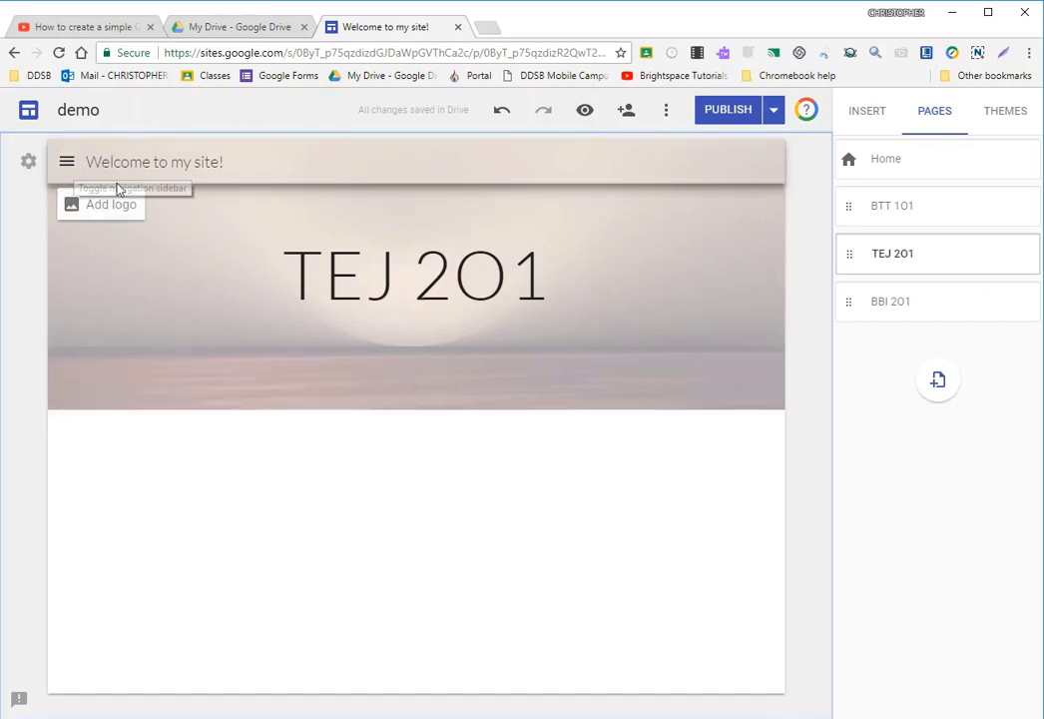
{"action": "left_click", "coordinate": [67, 161]}
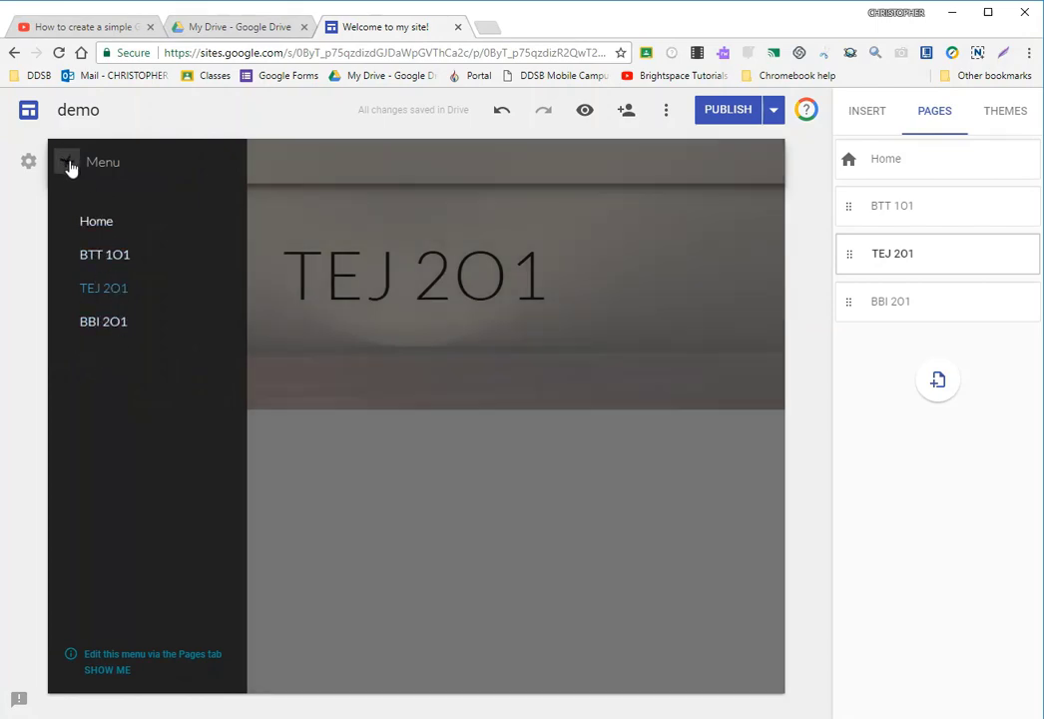
{"action": "left_click", "coordinate": [67, 161]}
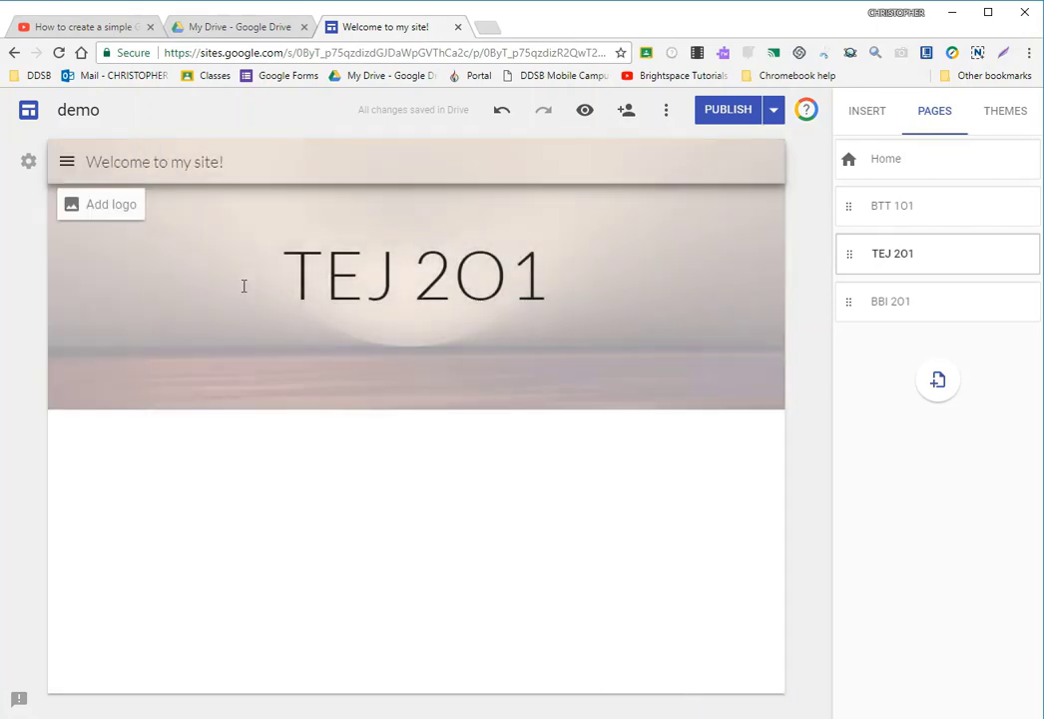
{"action": "left_click", "coordinate": [28, 164]}
{"action": "left_click", "coordinate": [128, 234]}
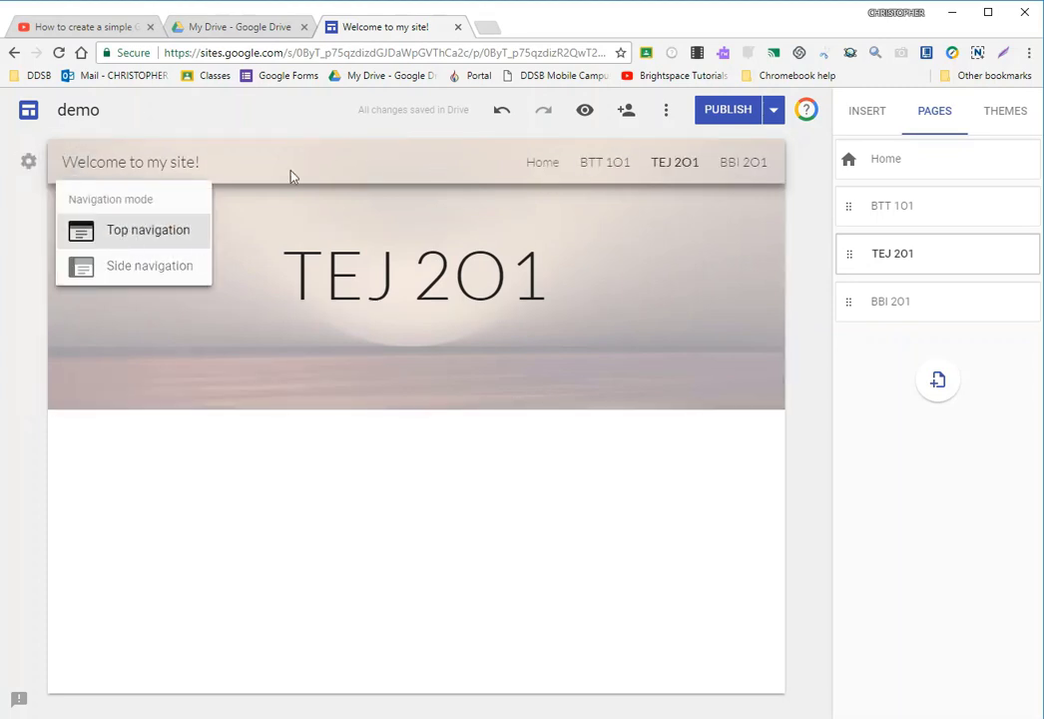
- Switch to Side navigation once more, open and close the sidebar menu twice, and restore Top navigation
{"action": "left_click", "coordinate": [136, 268]}
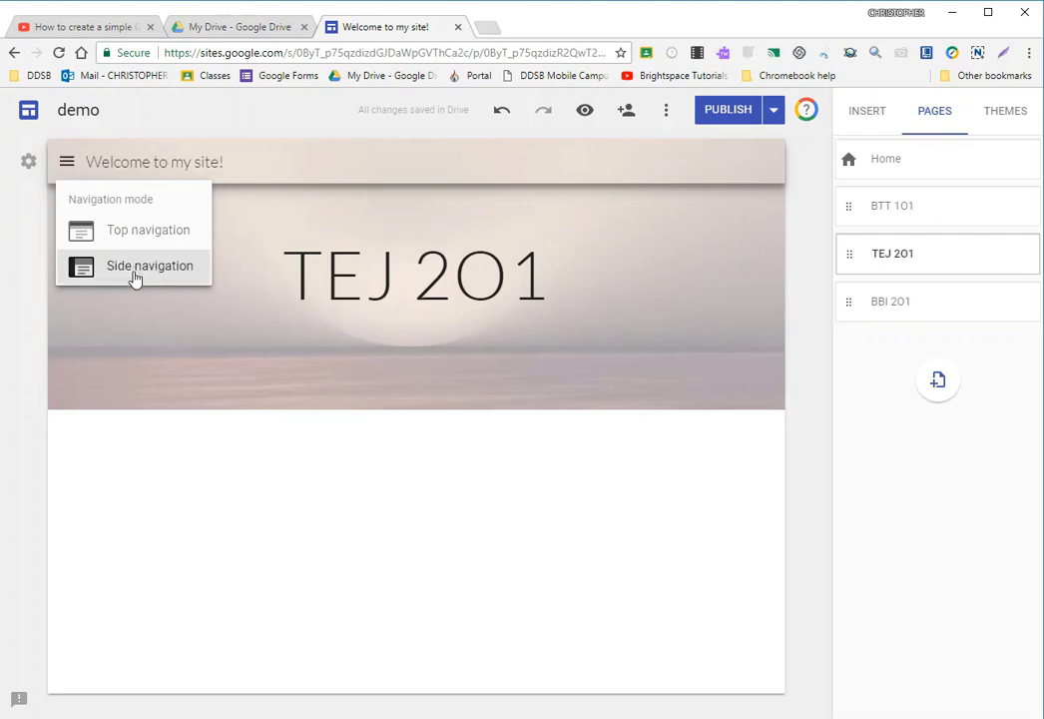
{"action": "left_click", "coordinate": [163, 527]}
{"action": "left_click", "coordinate": [67, 162]}
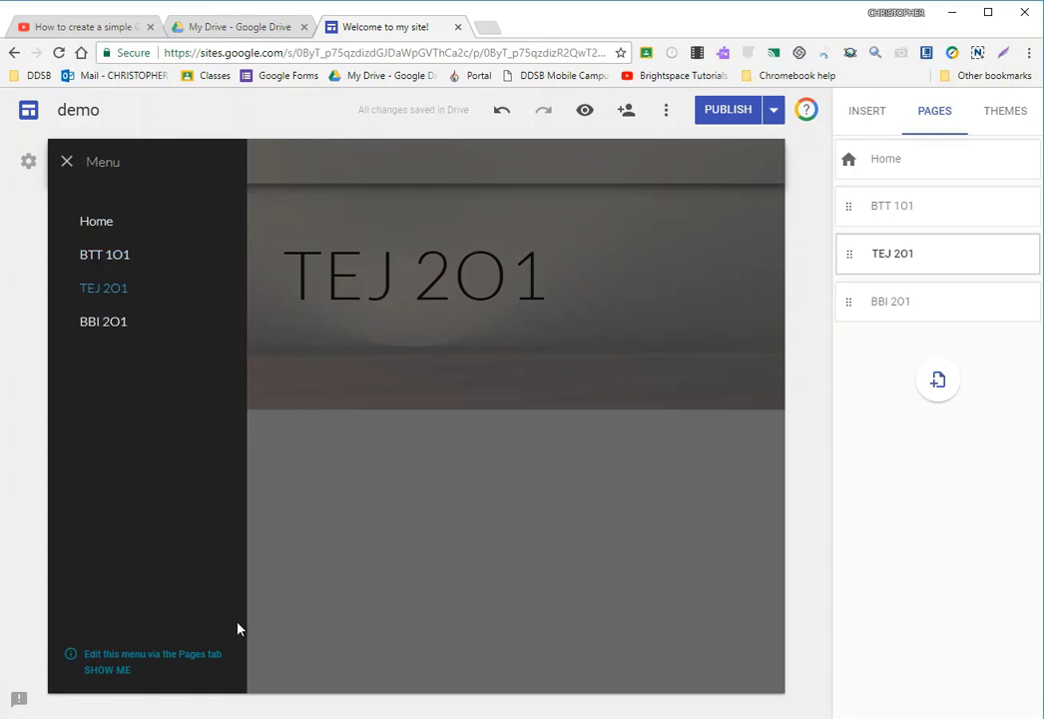
{"action": "left_click", "coordinate": [67, 161]}
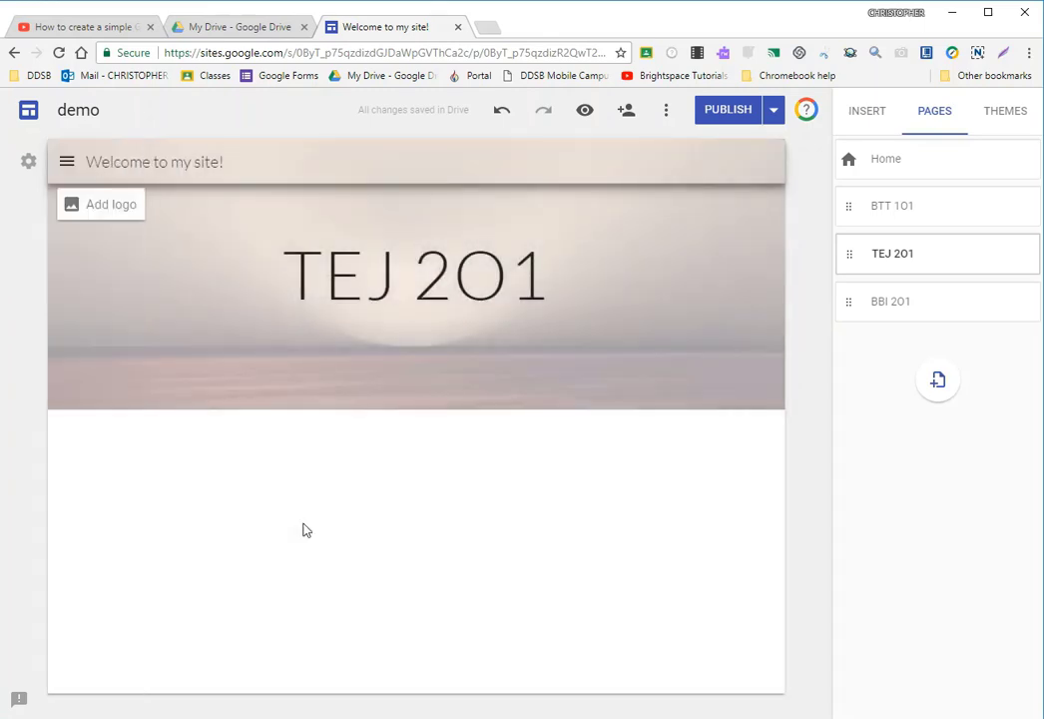
{"action": "left_click", "coordinate": [67, 163]}
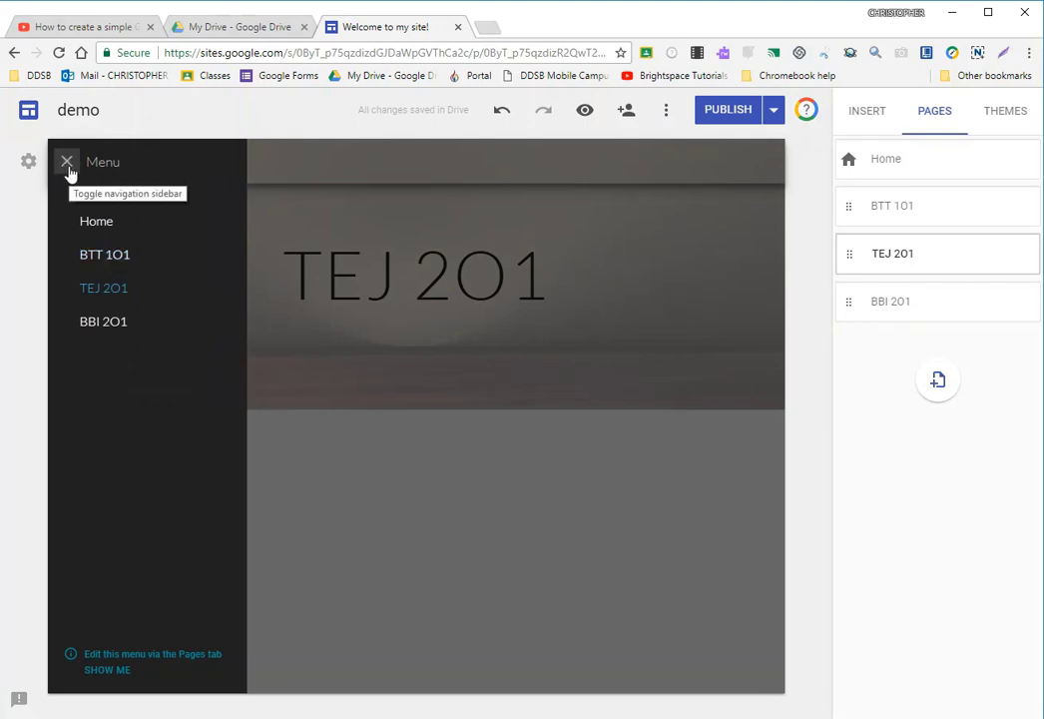
{"action": "left_click", "coordinate": [65, 164]}
{"action": "left_click", "coordinate": [28, 161]}
{"action": "left_click", "coordinate": [124, 233]}
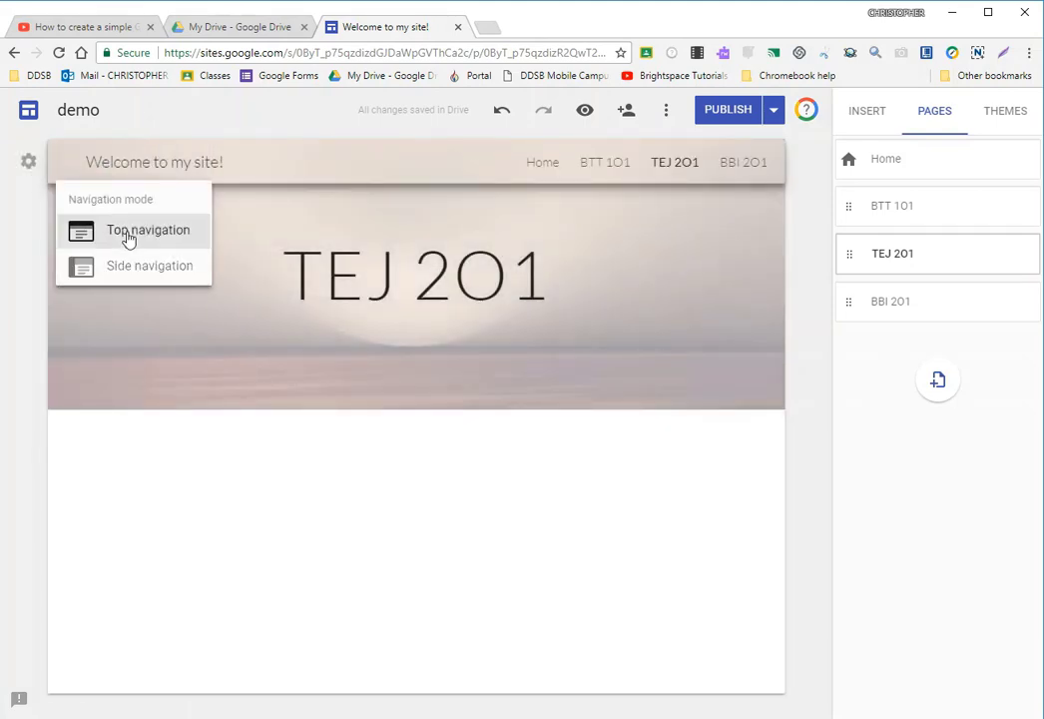
{"action": "left_click", "coordinate": [797, 496]}
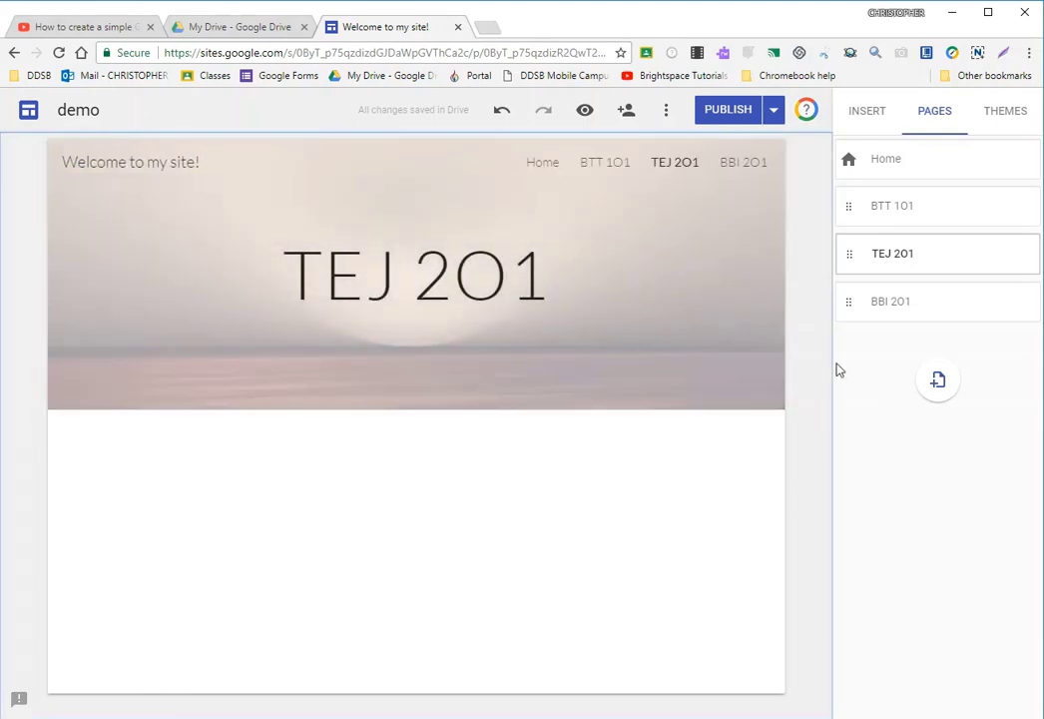
- Open the Home page for editing and bring up the site's theme choices
{"action": "left_click", "coordinate": [866, 116]}
{"action": "left_click", "coordinate": [927, 120]}
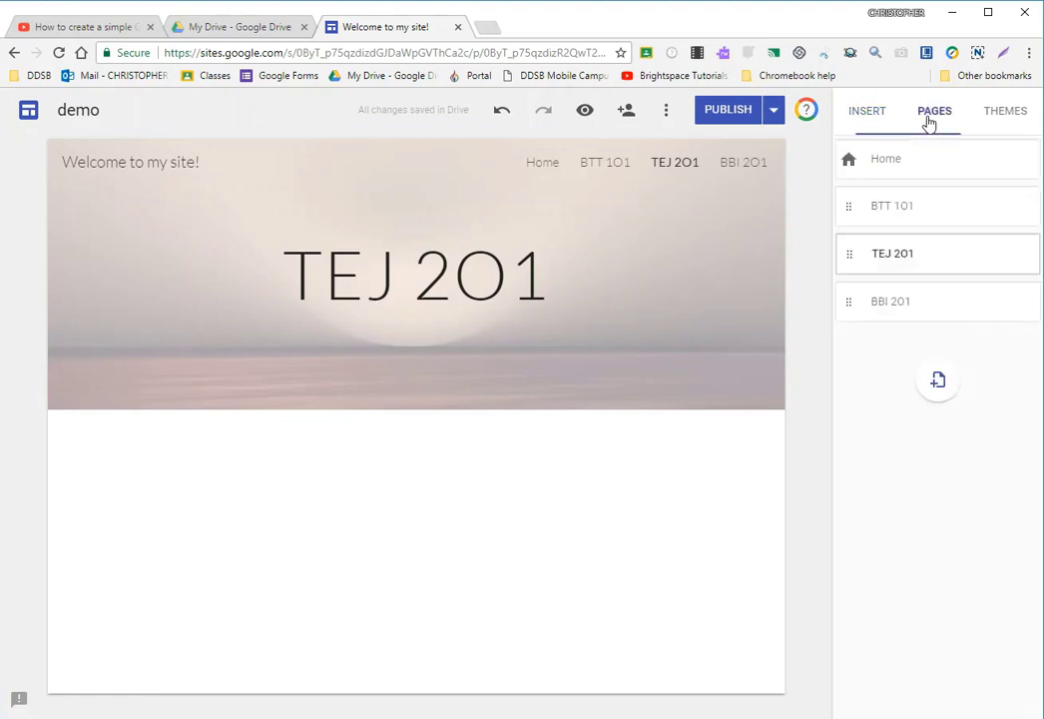
{"action": "left_click", "coordinate": [895, 160]}
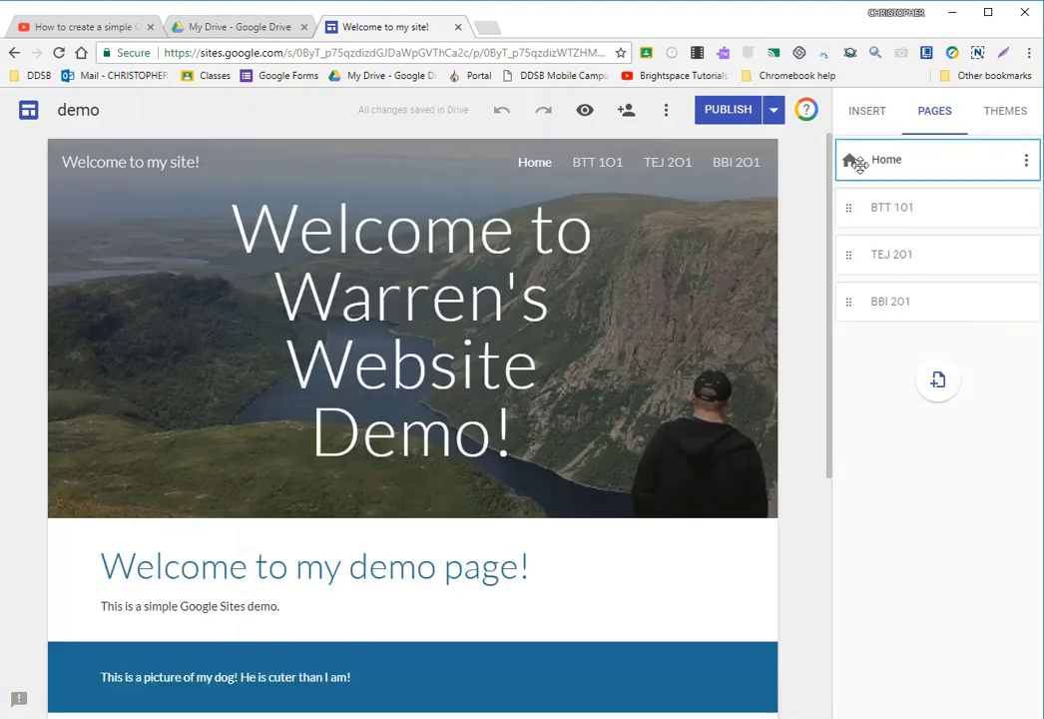
{"action": "left_click", "coordinate": [1010, 114]}
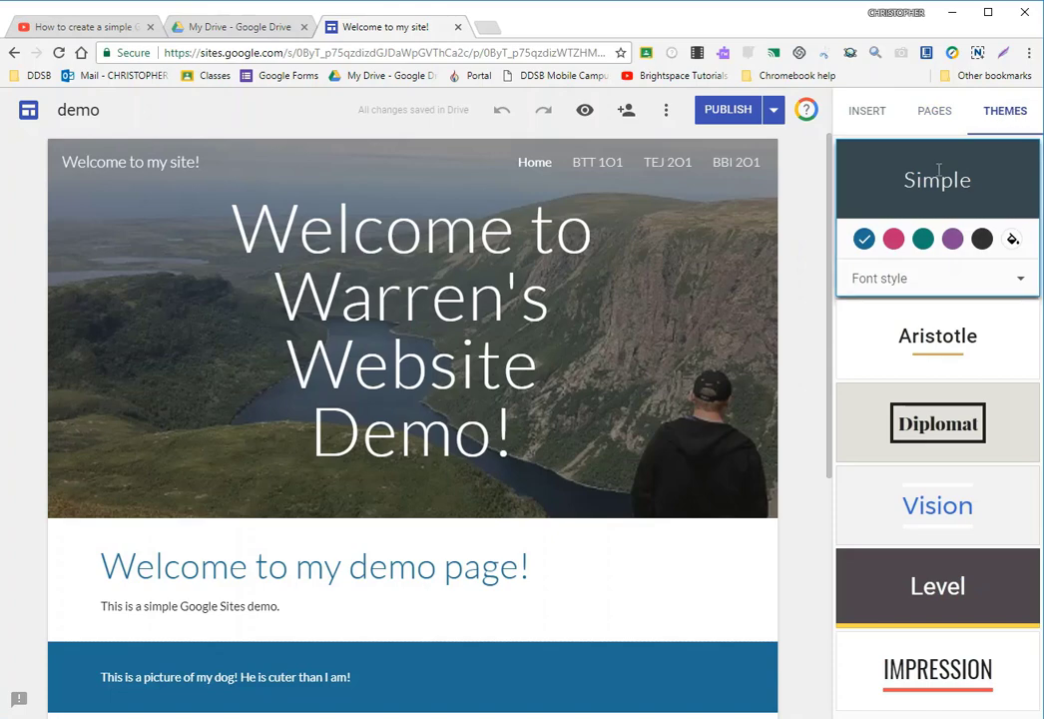
{"action": "scroll", "coordinate": [276, 499], "scroll_direction": "down", "scroll_amount": 1}
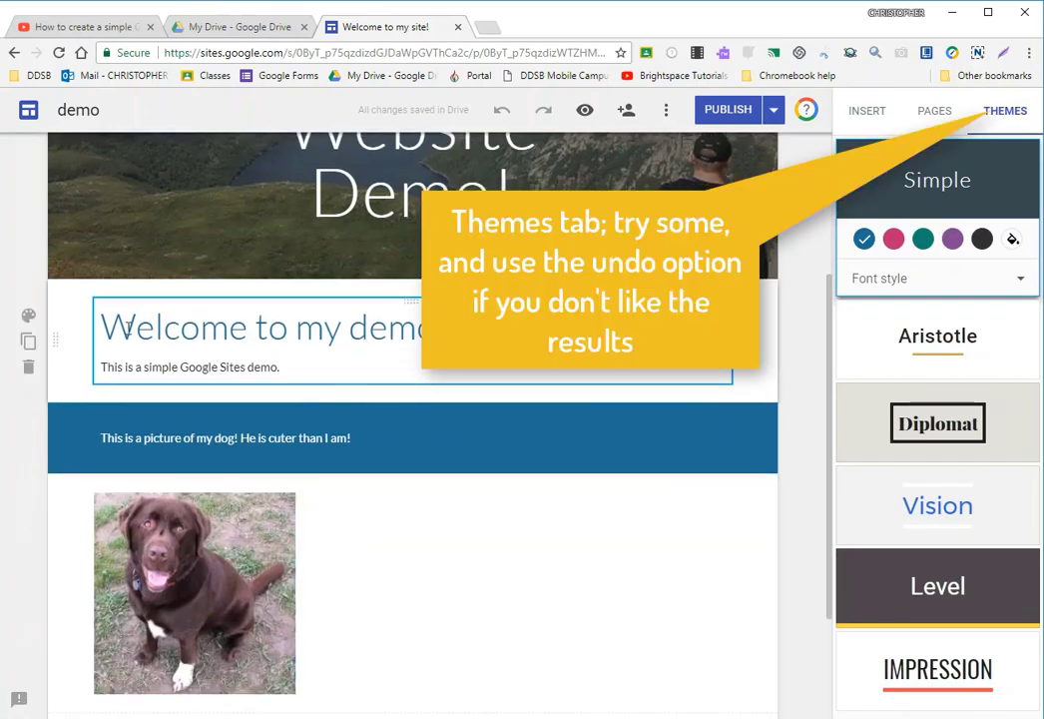
{"action": "scroll", "coordinate": [278, 459], "scroll_direction": "up", "scroll_amount": 3}
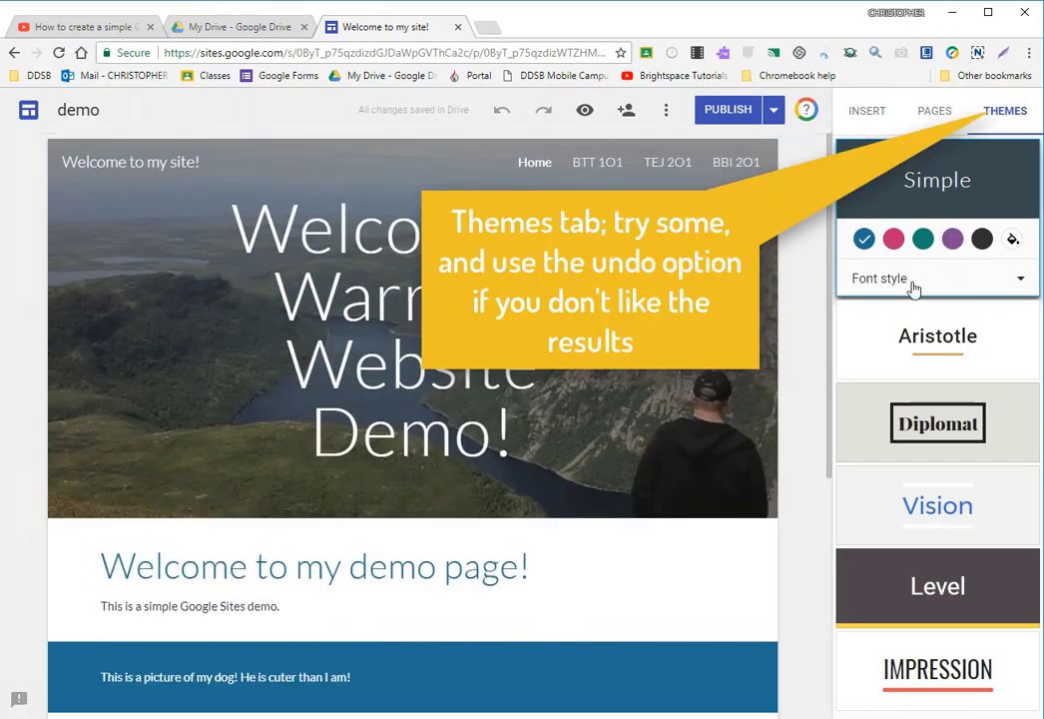
- Try the green and purple colors of the Simple theme, and undo both color changes
{"action": "left_click", "coordinate": [923, 240]}
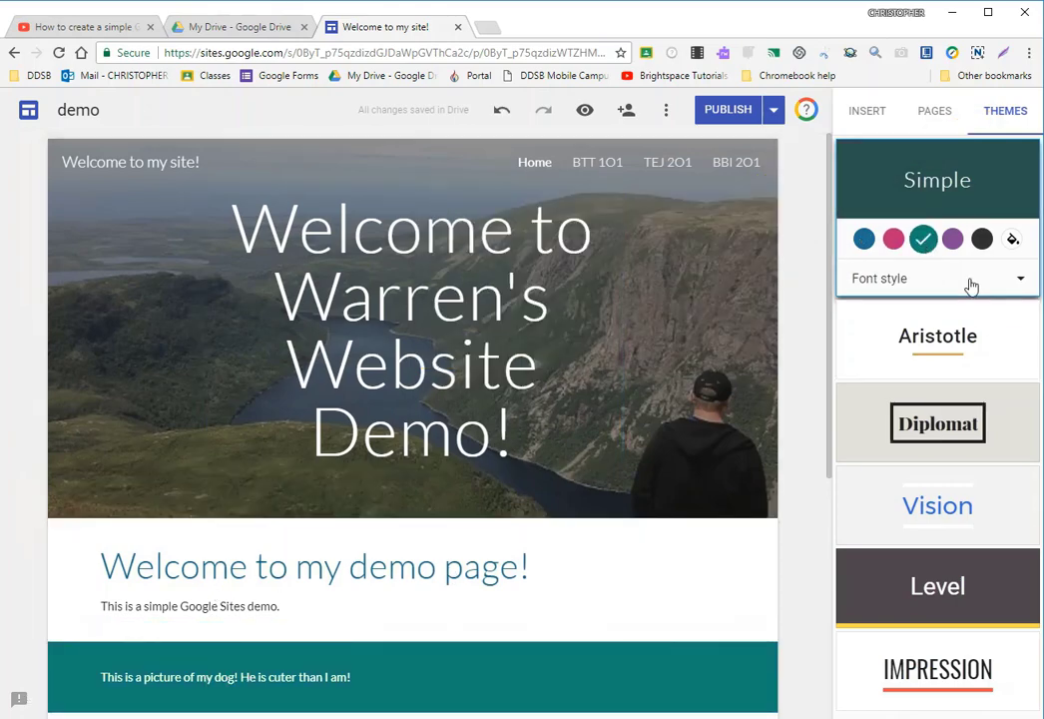
{"action": "left_click", "coordinate": [952, 238]}
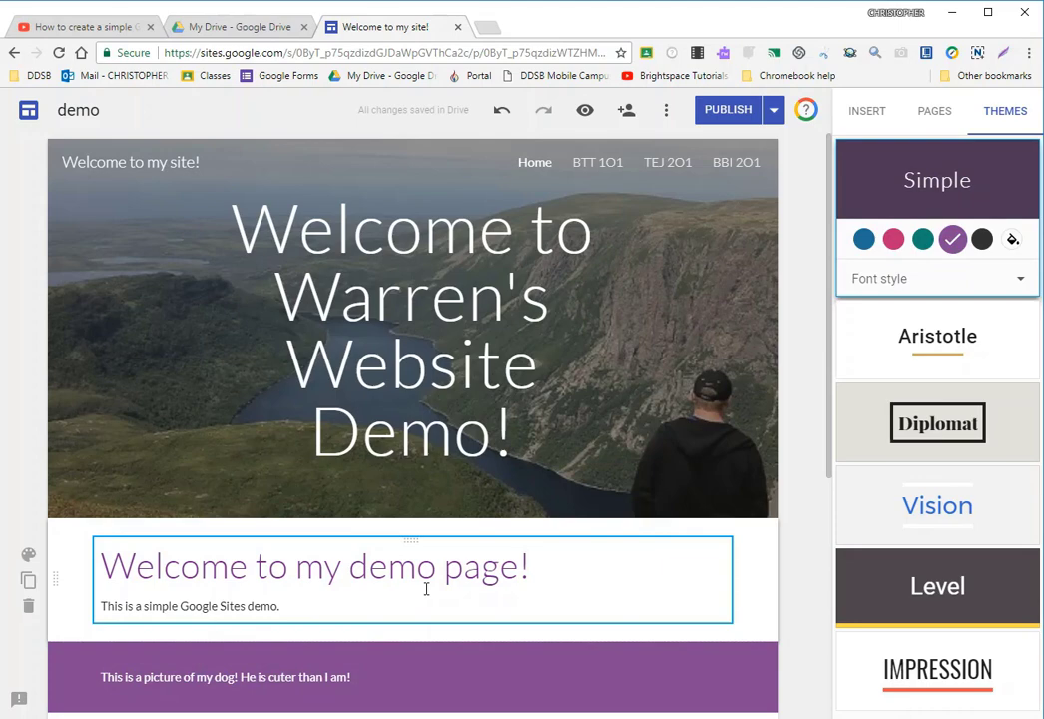
{"action": "left_click", "coordinate": [501, 111]}
{"action": "left_click", "coordinate": [501, 111]}
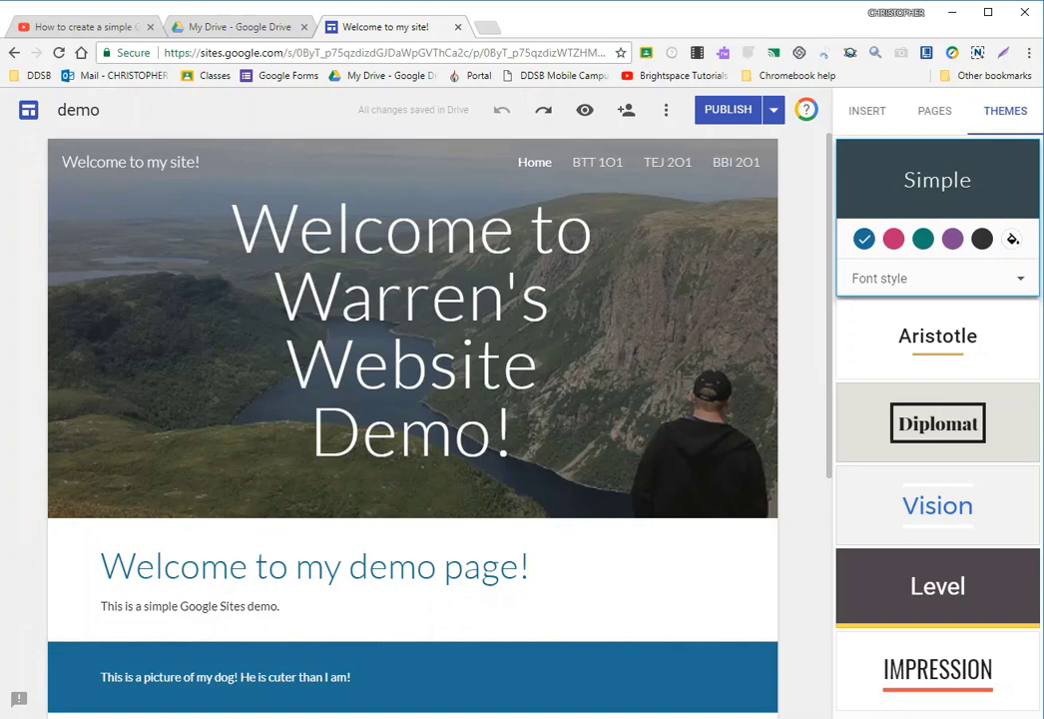
- Try the Aristotle theme with its blue color, and undo both the color and the theme change
{"action": "left_click", "coordinate": [929, 335]}
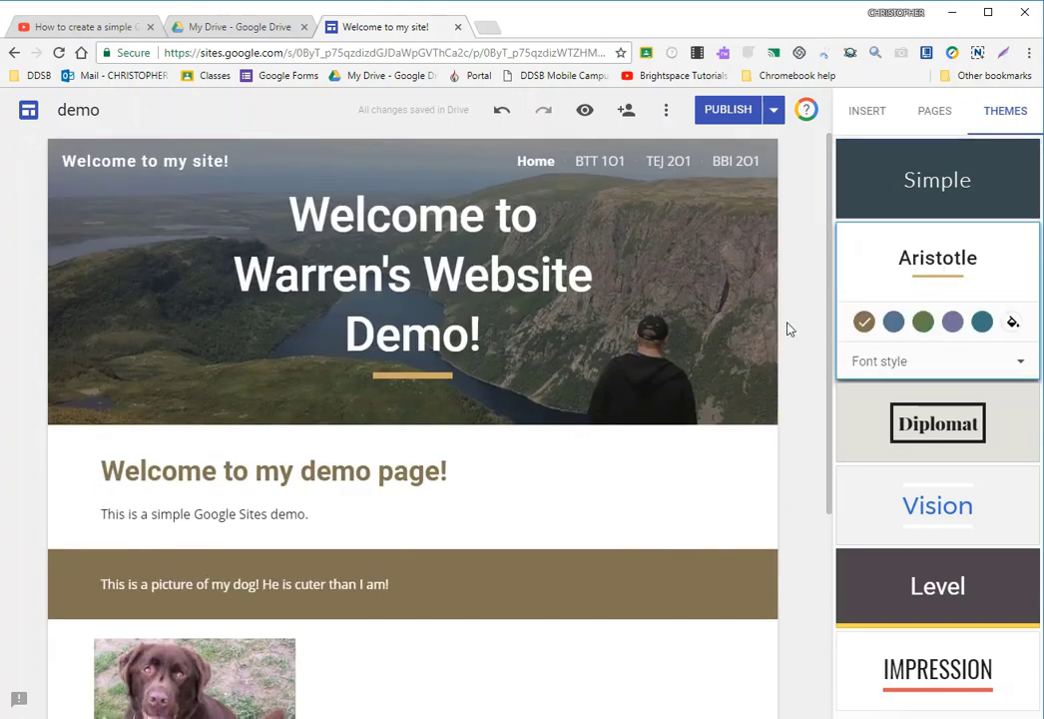
{"action": "left_click", "coordinate": [893, 321]}
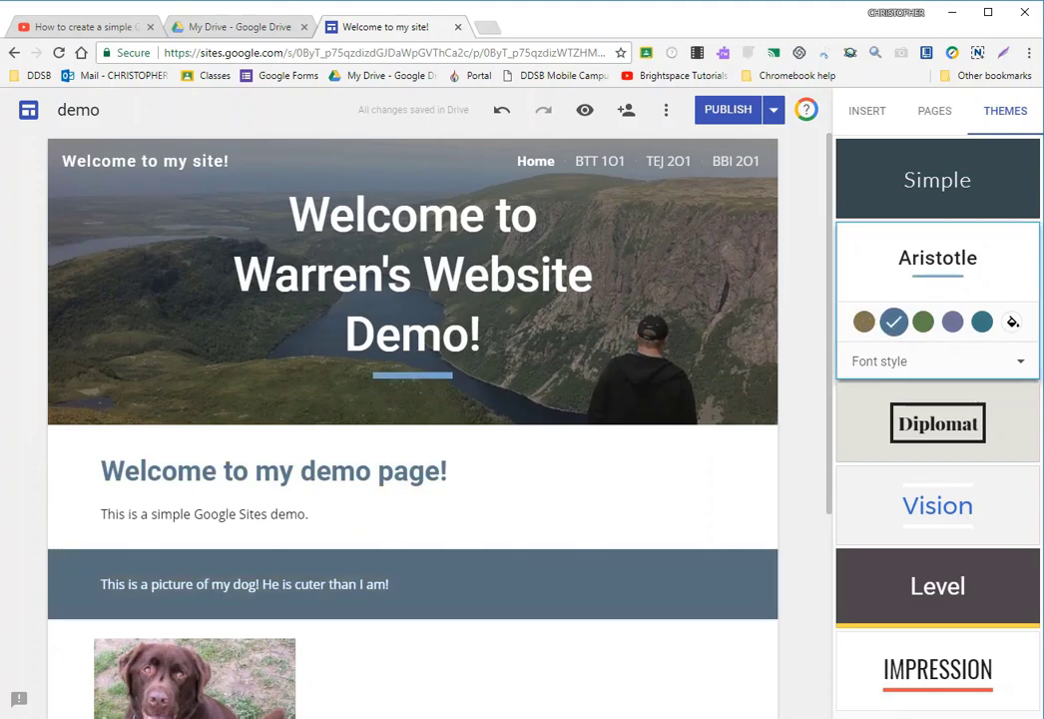
{"action": "left_click", "coordinate": [503, 114]}
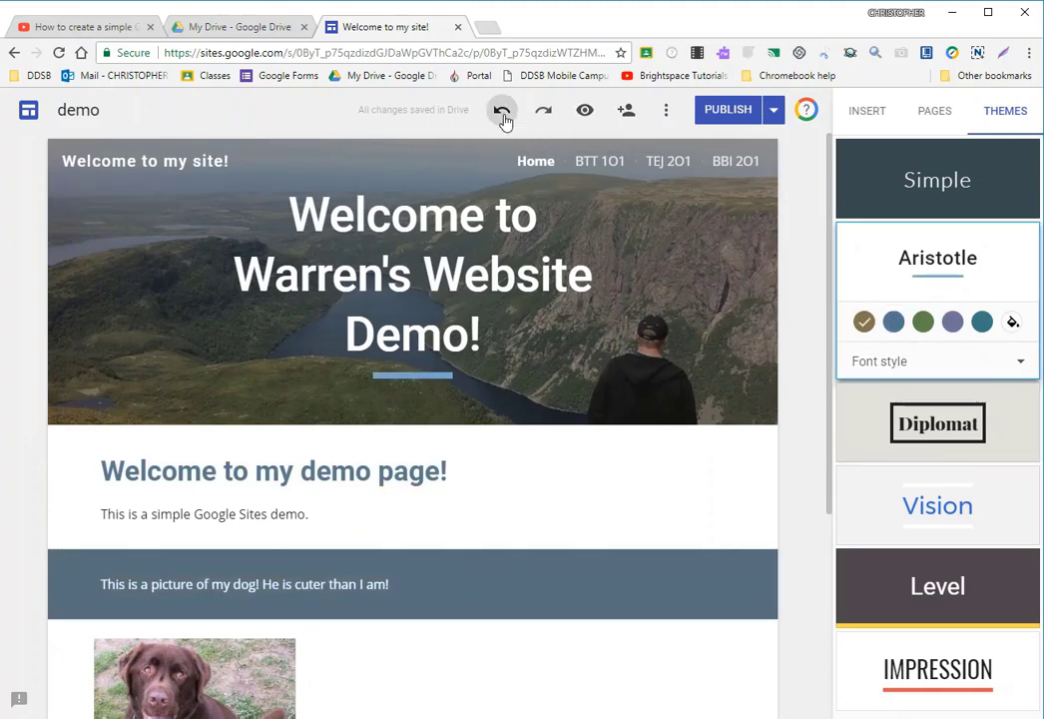
{"action": "left_click", "coordinate": [502, 114]}
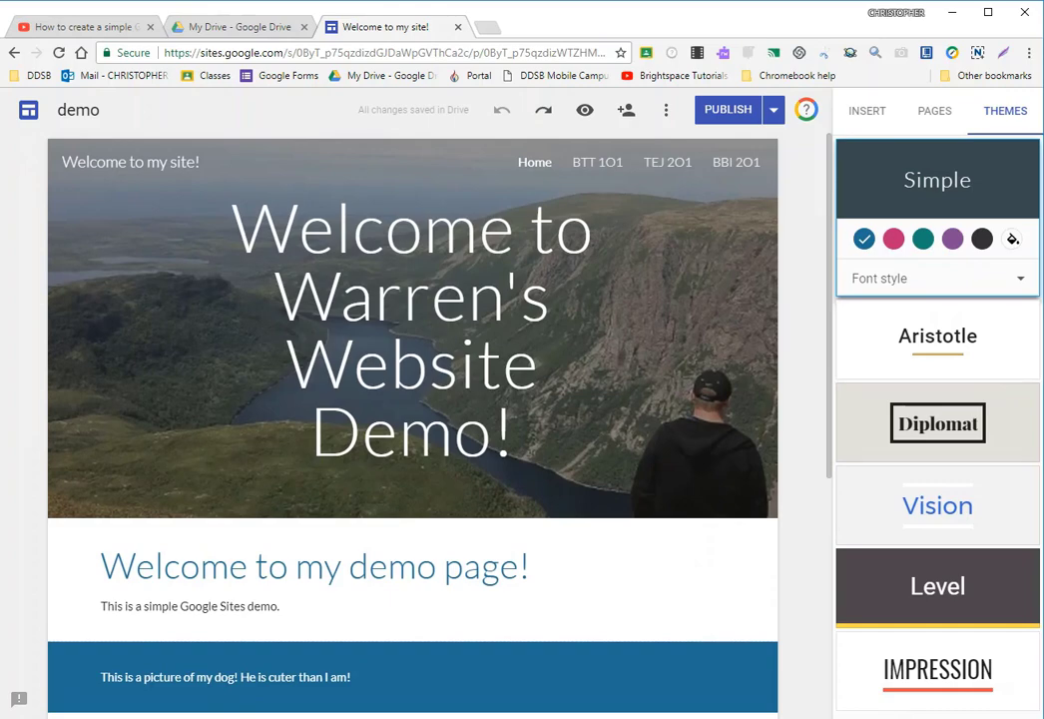
- Apply the Aristotle theme with its blue color and the Bold font style
{"action": "left_click", "coordinate": [938, 340]}
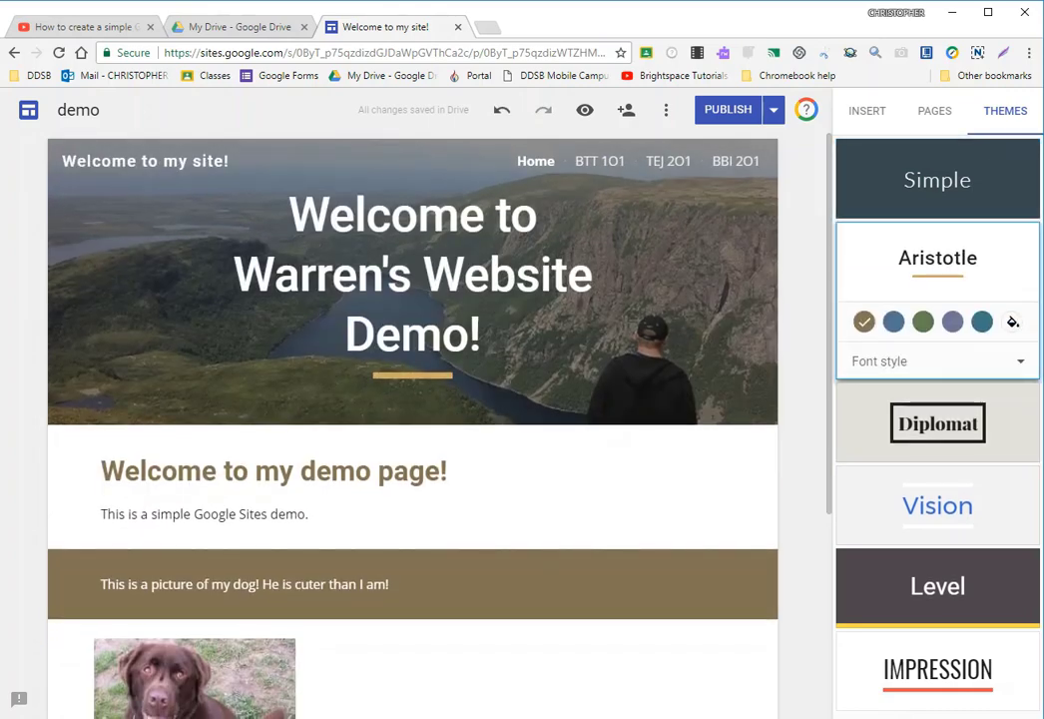
{"action": "left_click", "coordinate": [893, 322]}
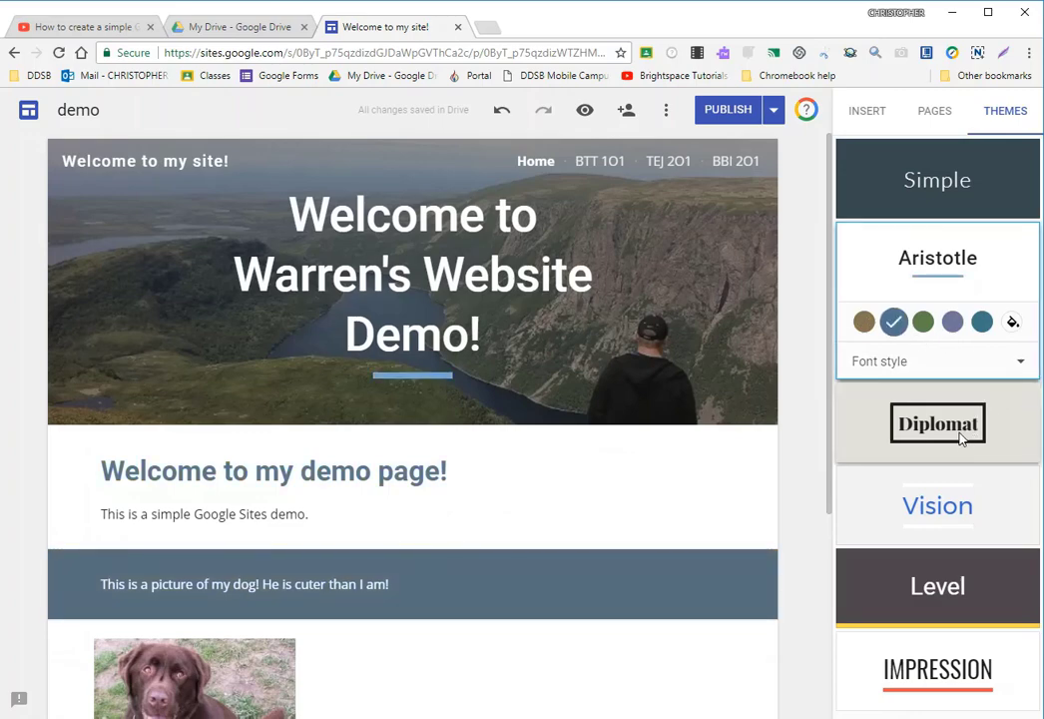
{"action": "left_click", "coordinate": [983, 367]}
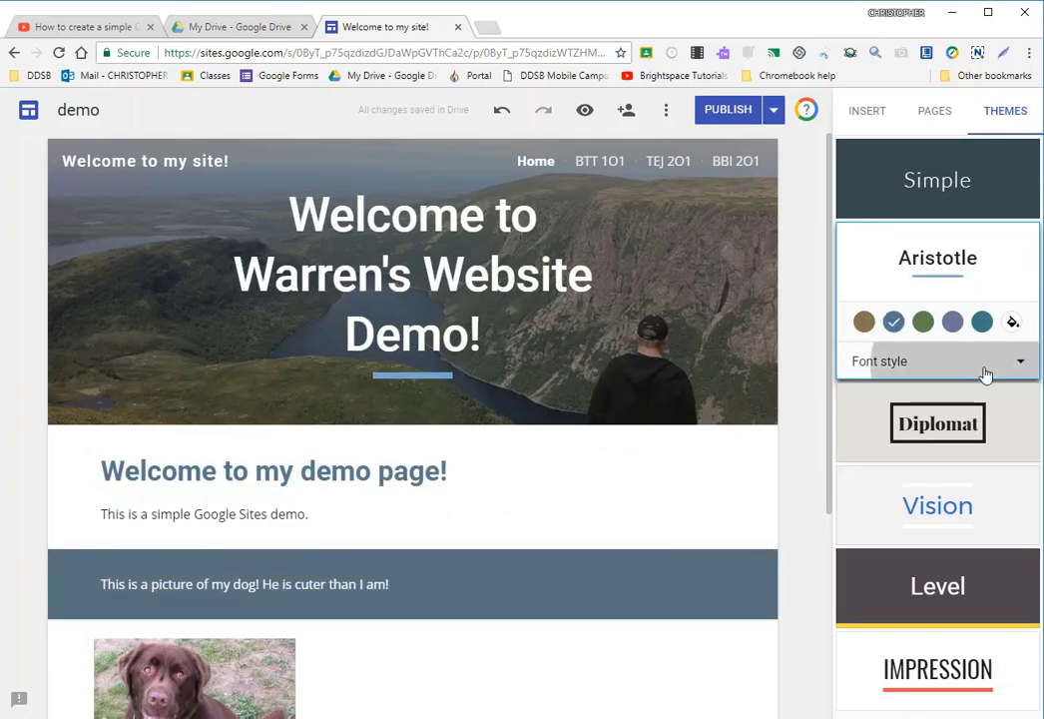
{"action": "left_click", "coordinate": [879, 446]}
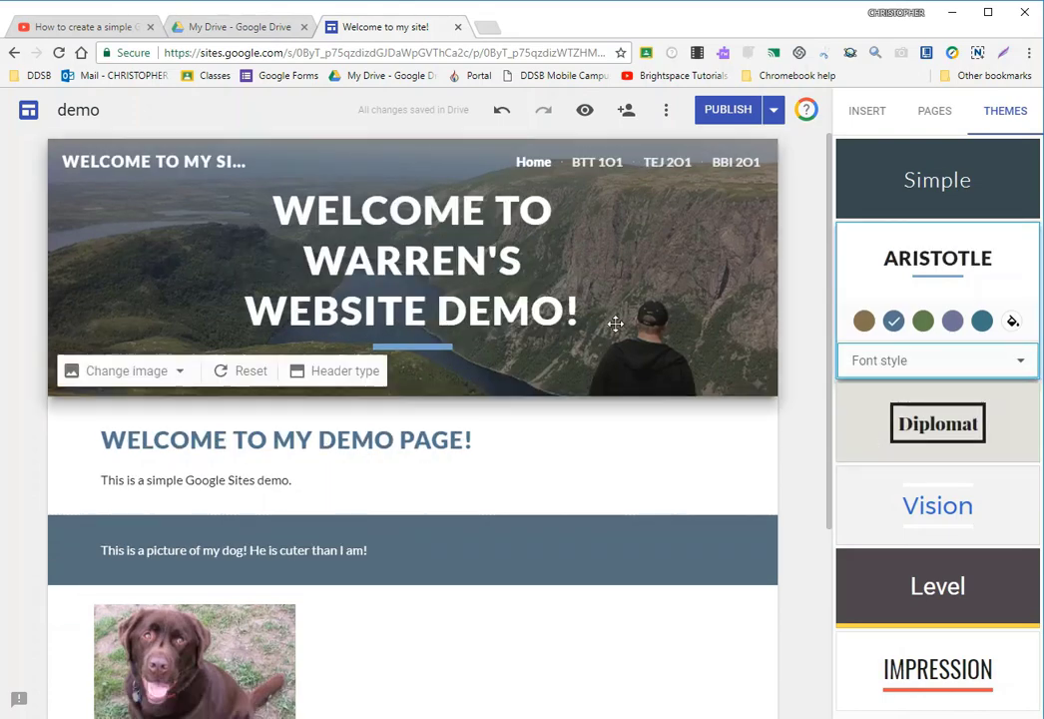
- Try the Classic and Modern font styles on the Aristotle theme, and return to Bold
{"action": "left_click", "coordinate": [976, 366]}
{"action": "left_click", "coordinate": [882, 409]}
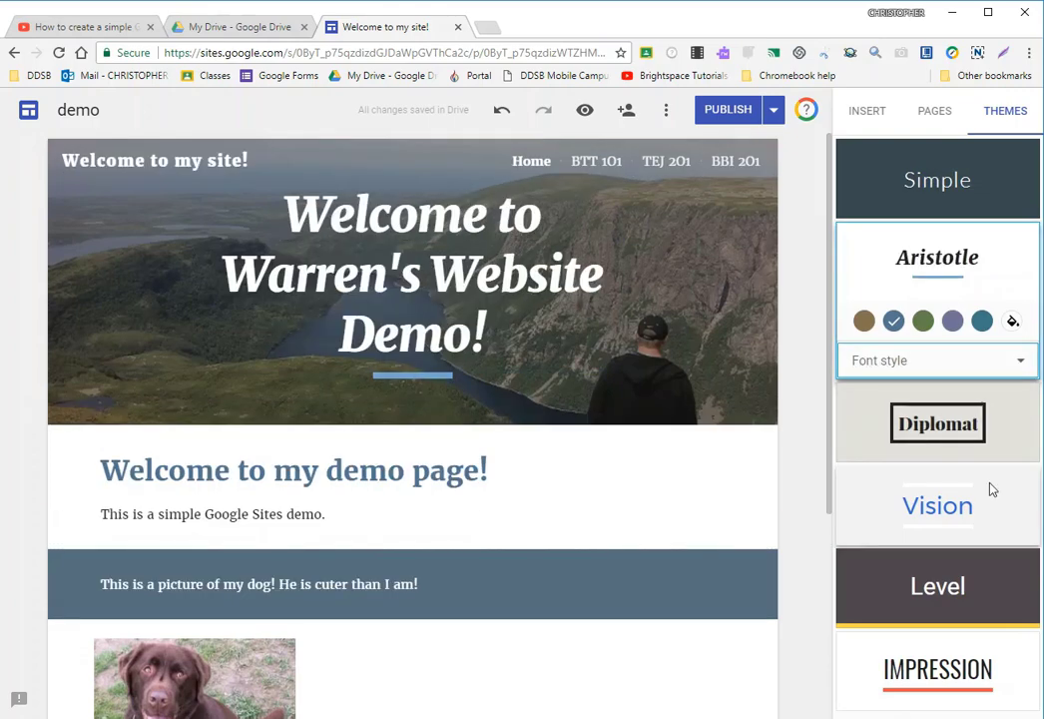
{"action": "left_click", "coordinate": [932, 361]}
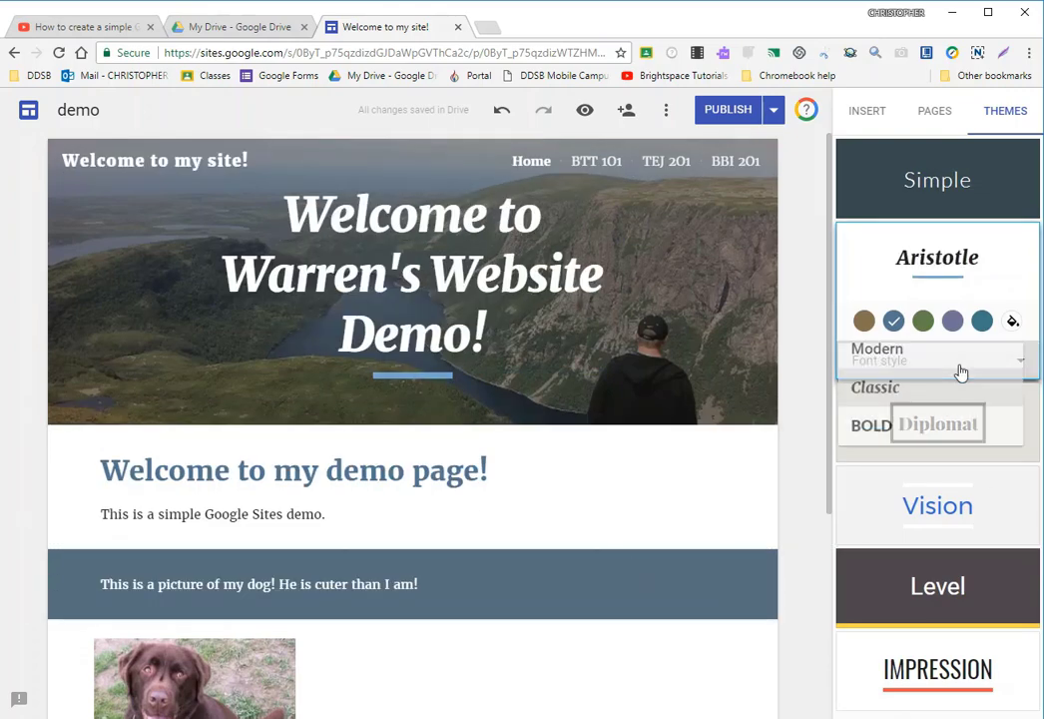
{"action": "left_click", "coordinate": [897, 374]}
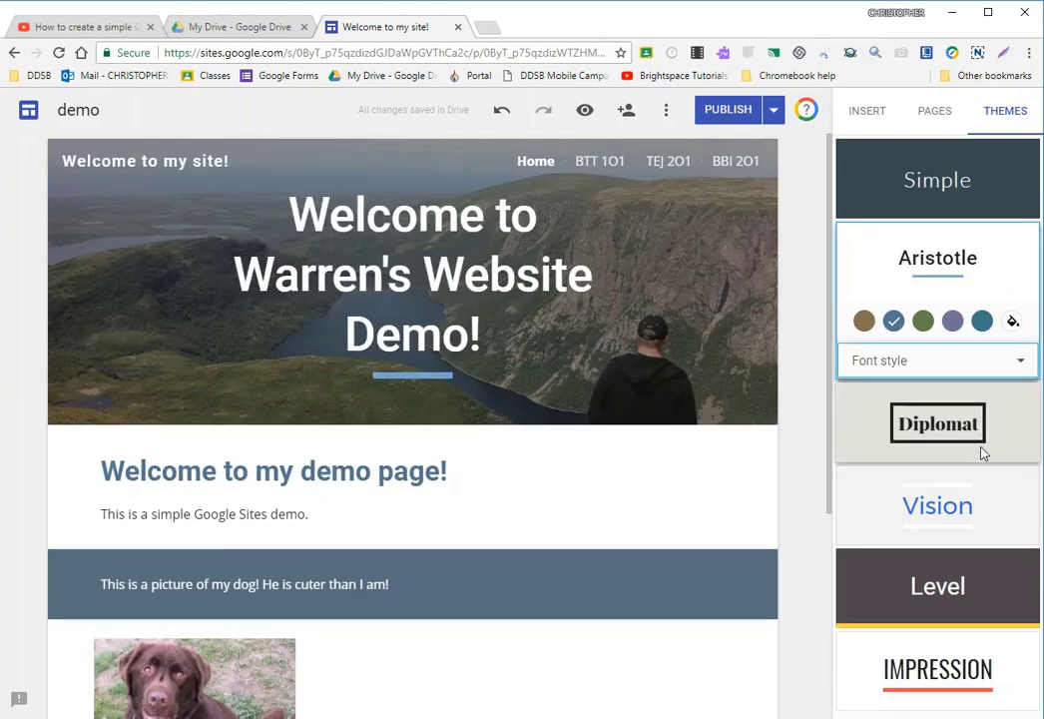
{"action": "left_click", "coordinate": [909, 361]}
{"action": "left_click", "coordinate": [891, 445]}
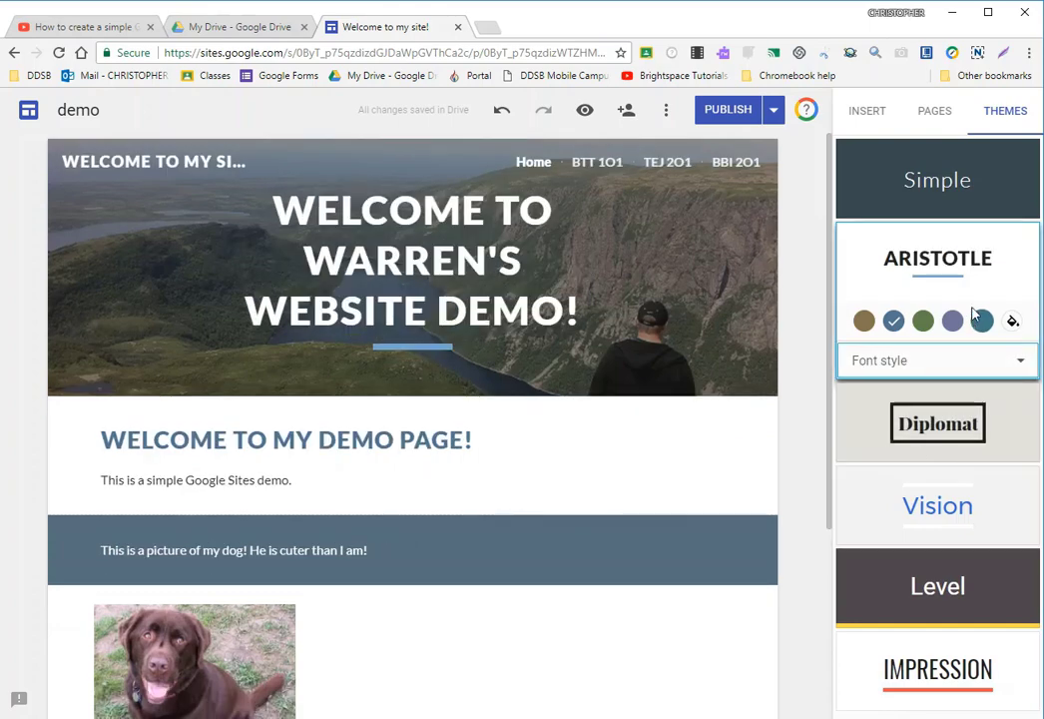
{"action": "left_click", "coordinate": [975, 368]}
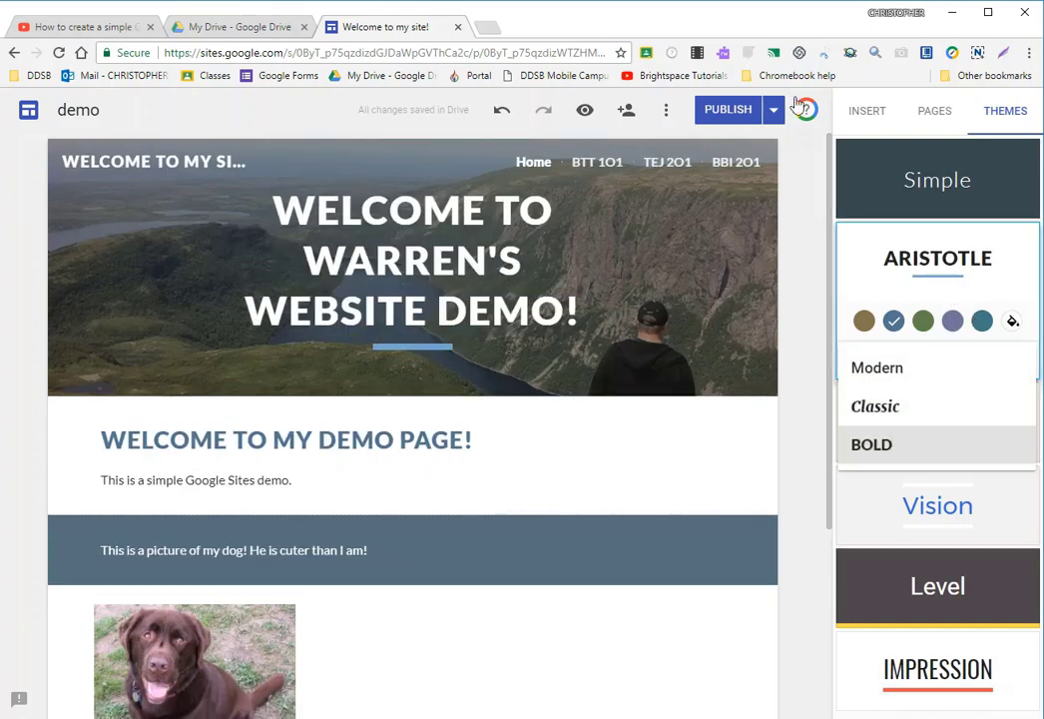
{"action": "left_click", "coordinate": [590, 634]}
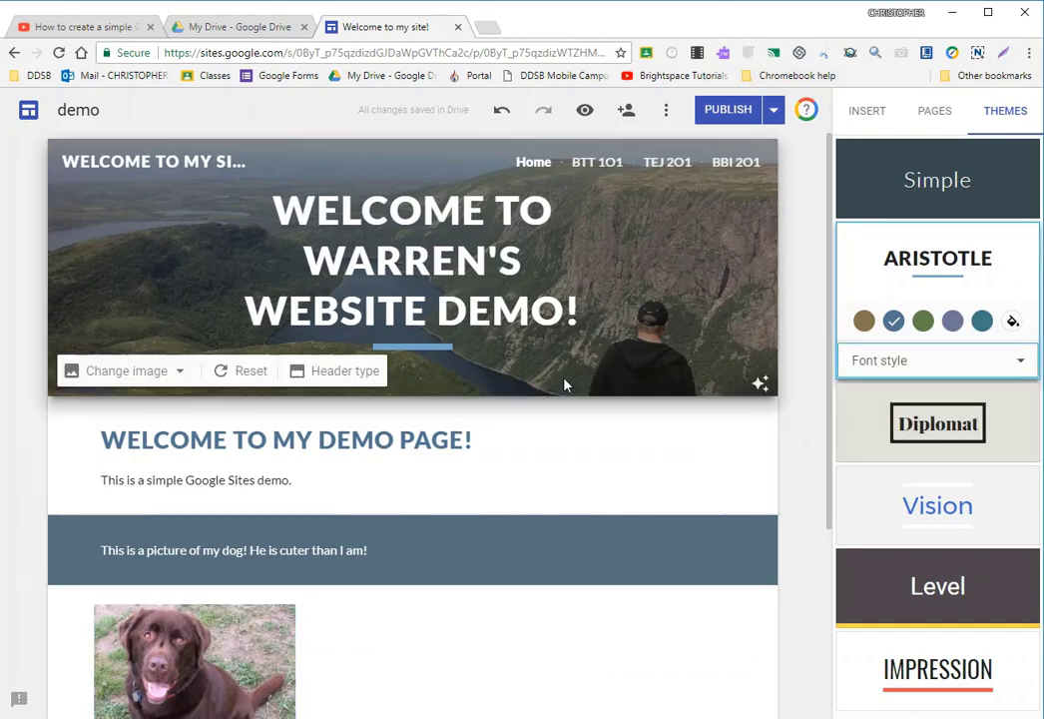
{"action": "scroll", "coordinate": [420, 527], "scroll_direction": "down", "scroll_amount": 1}
{"action": "scroll", "coordinate": [420, 527], "scroll_direction": "down", "scroll_amount": 2}
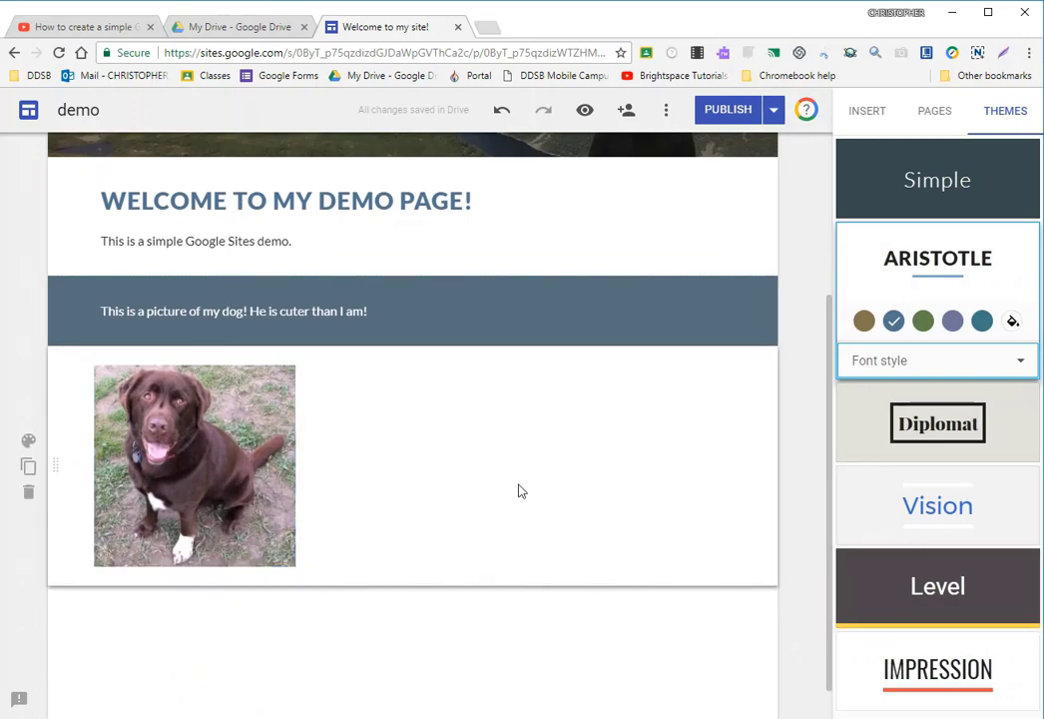
{"action": "scroll", "coordinate": [519, 491], "scroll_direction": "up", "scroll_amount": 3}
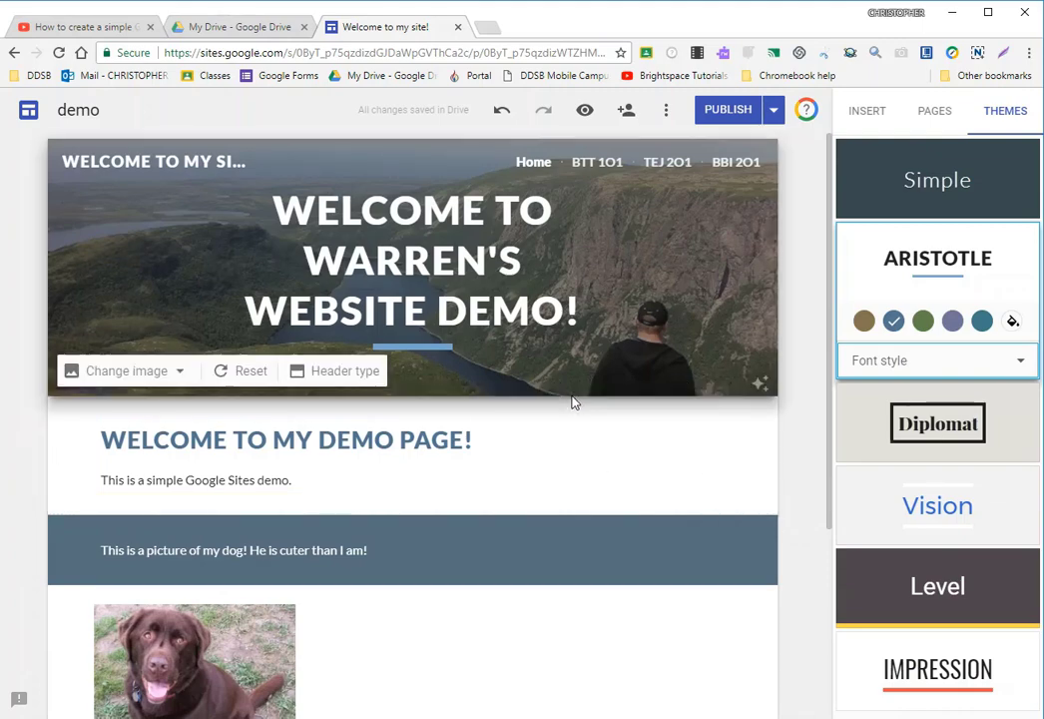
{"action": "left_click", "coordinate": [866, 113]}
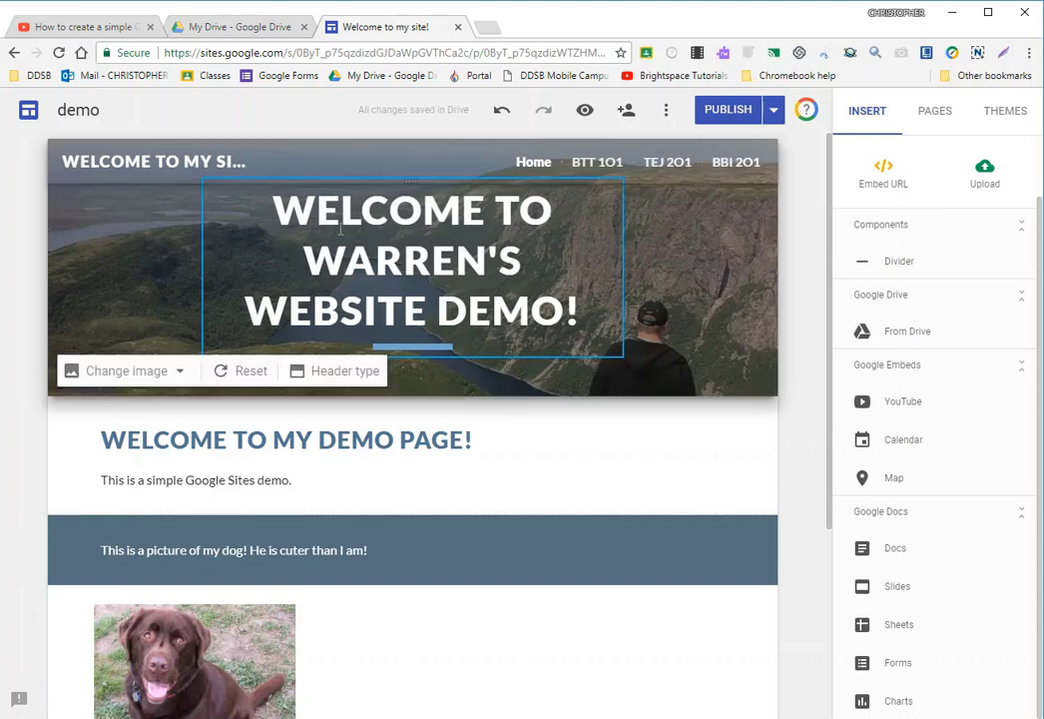
- Publish the restyled site and look over the Home page of its published version
{"action": "left_click", "coordinate": [728, 111]}
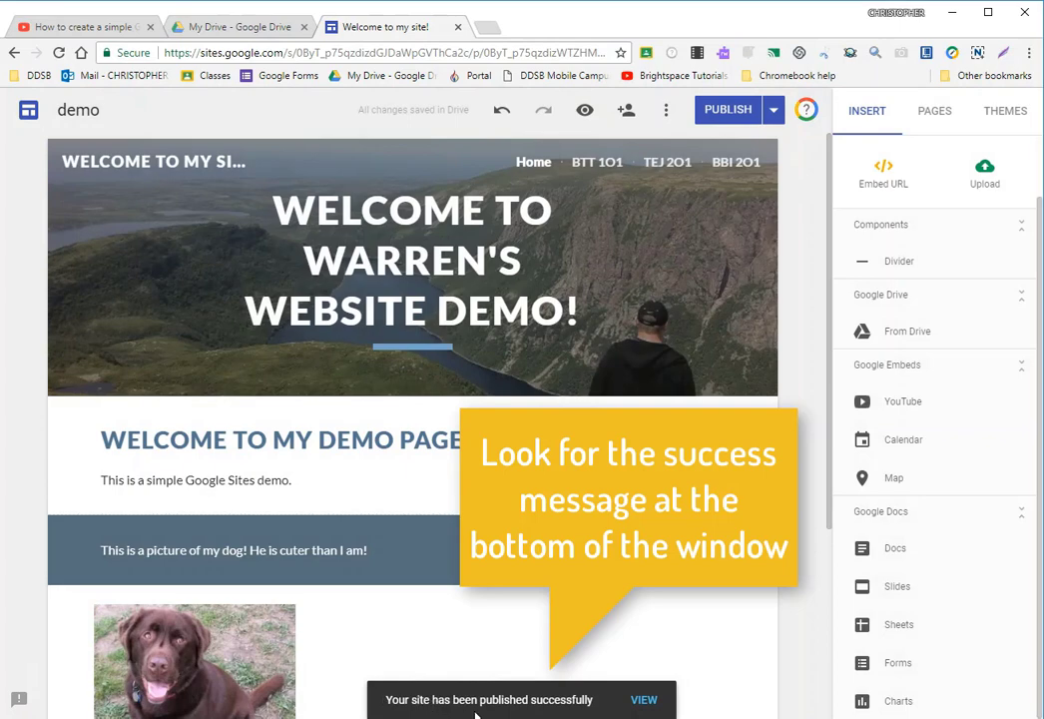
{"action": "left_click", "coordinate": [644, 700]}
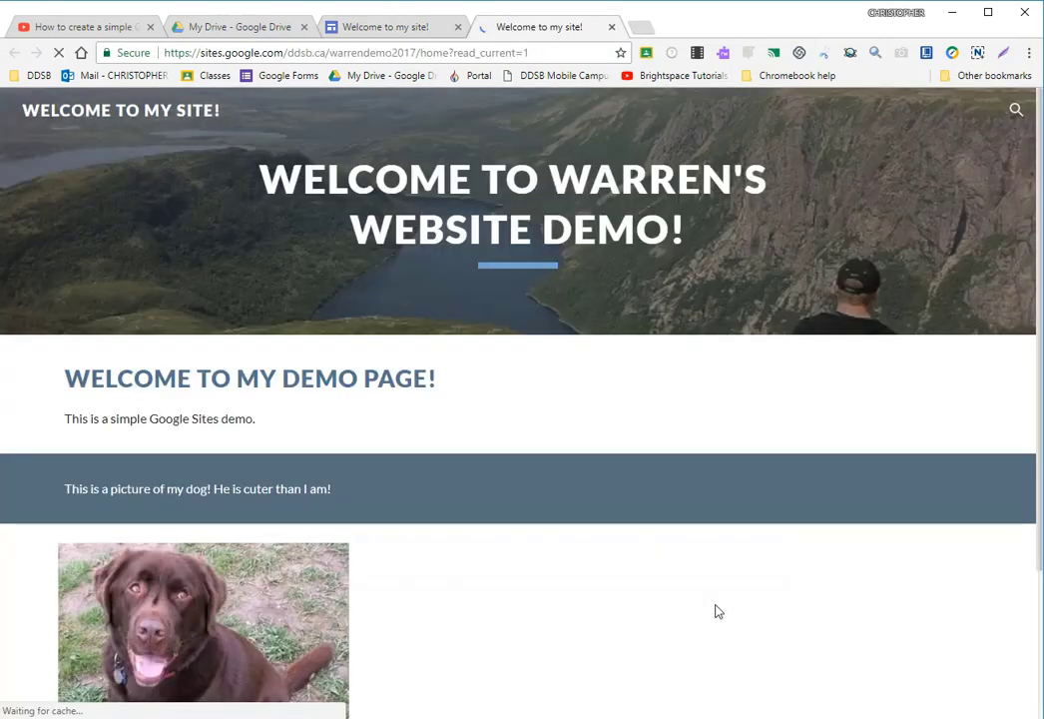
{"action": "scroll", "coordinate": [615, 431], "scroll_direction": "down", "scroll_amount": 2}
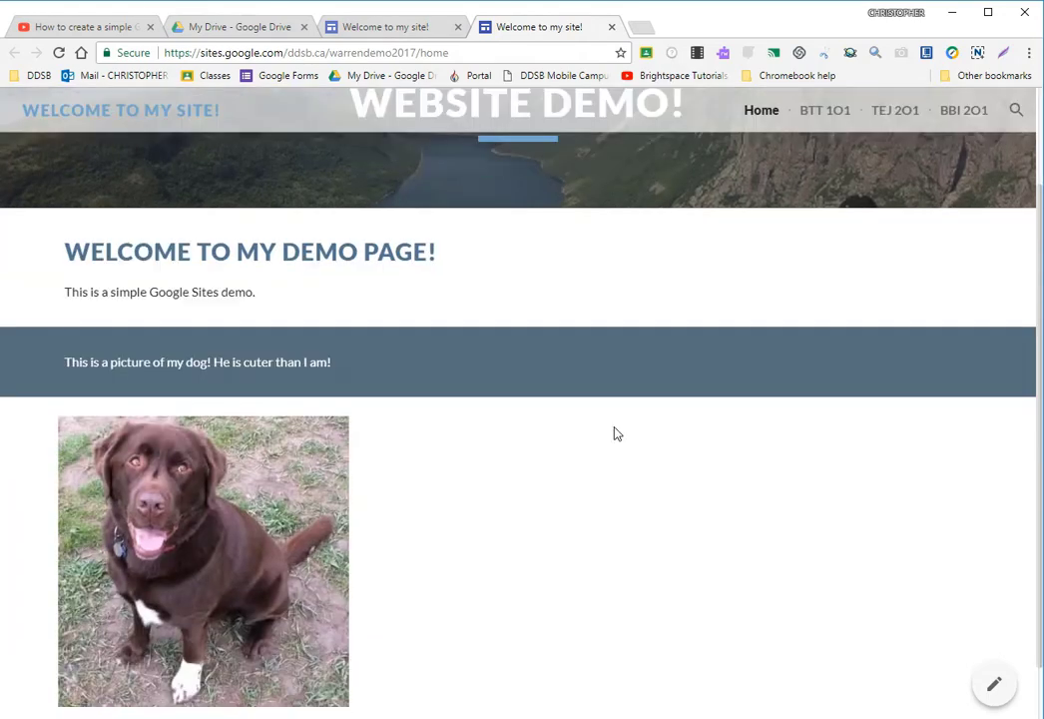
{"action": "scroll", "coordinate": [611, 437], "scroll_direction": "up", "scroll_amount": 2}
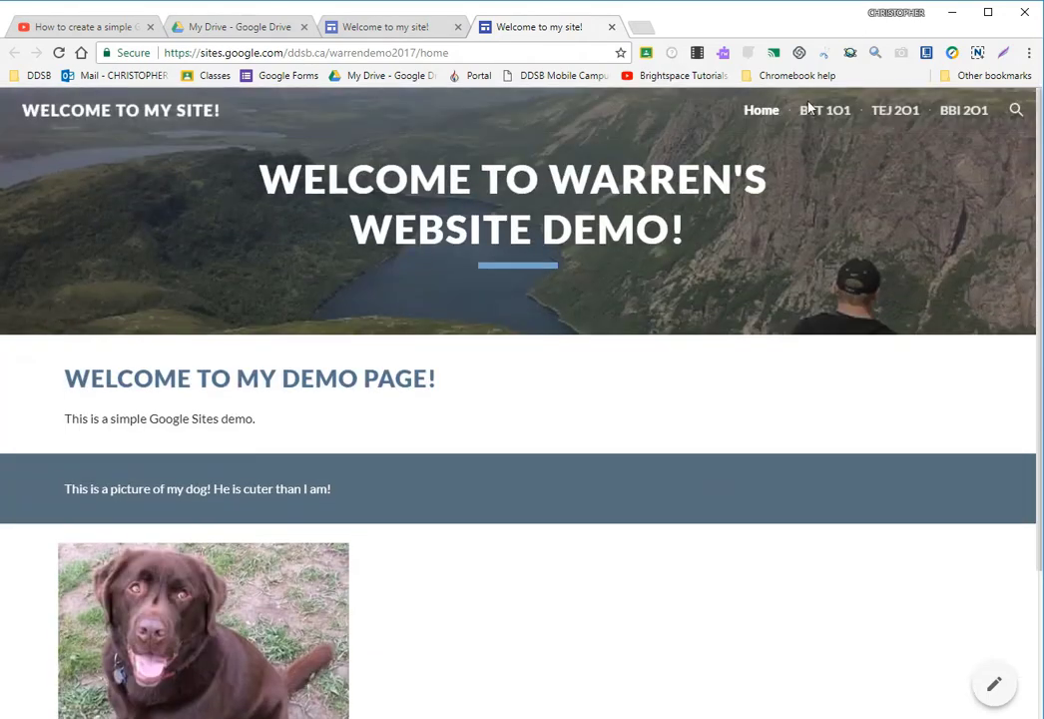
- Visit the published BTT 1O1, TEJ 2O1 and BBI 2O1 pages, and close the published site
{"action": "left_click", "coordinate": [813, 109]}
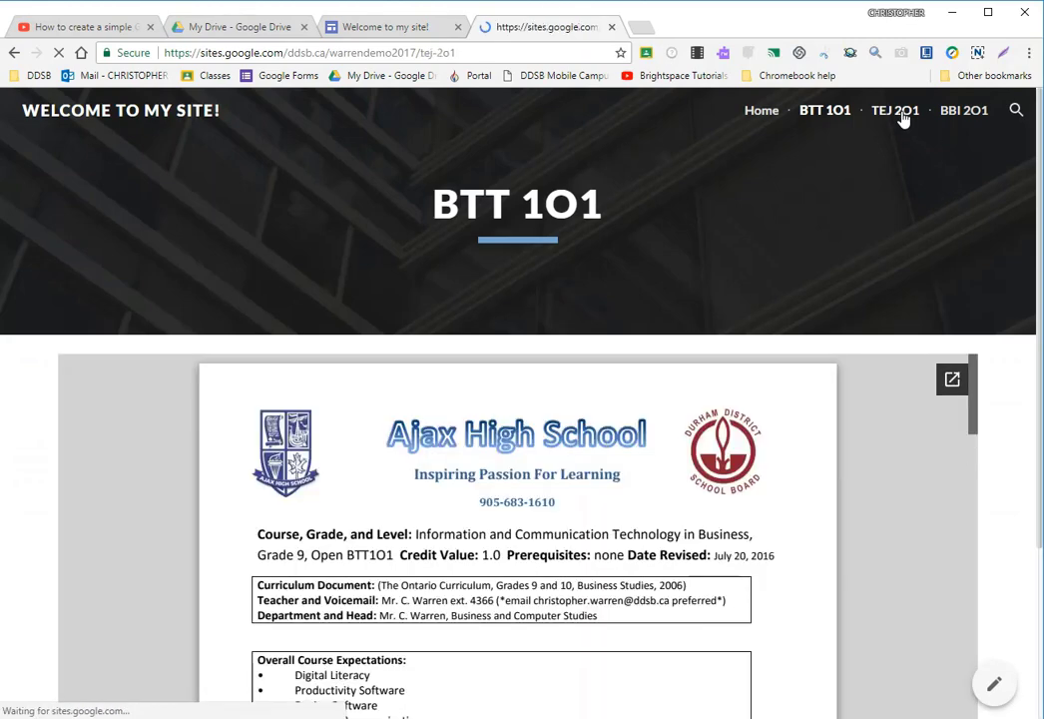
{"action": "left_click", "coordinate": [895, 112]}
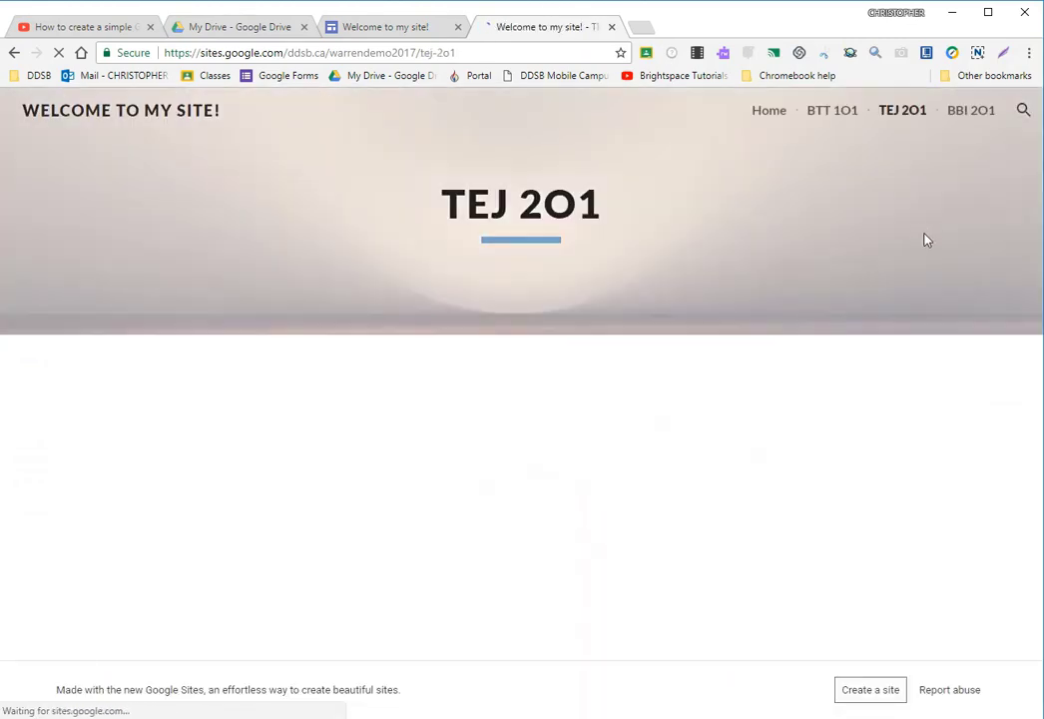
{"action": "left_click", "coordinate": [967, 118]}
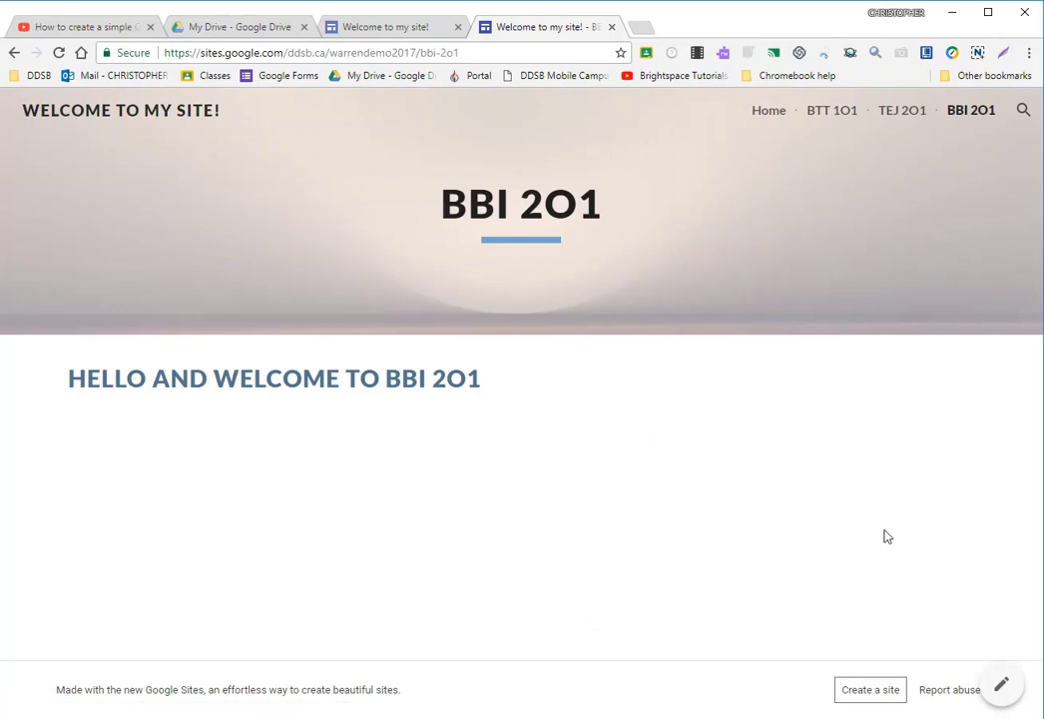
{"action": "left_click", "coordinate": [612, 27]}
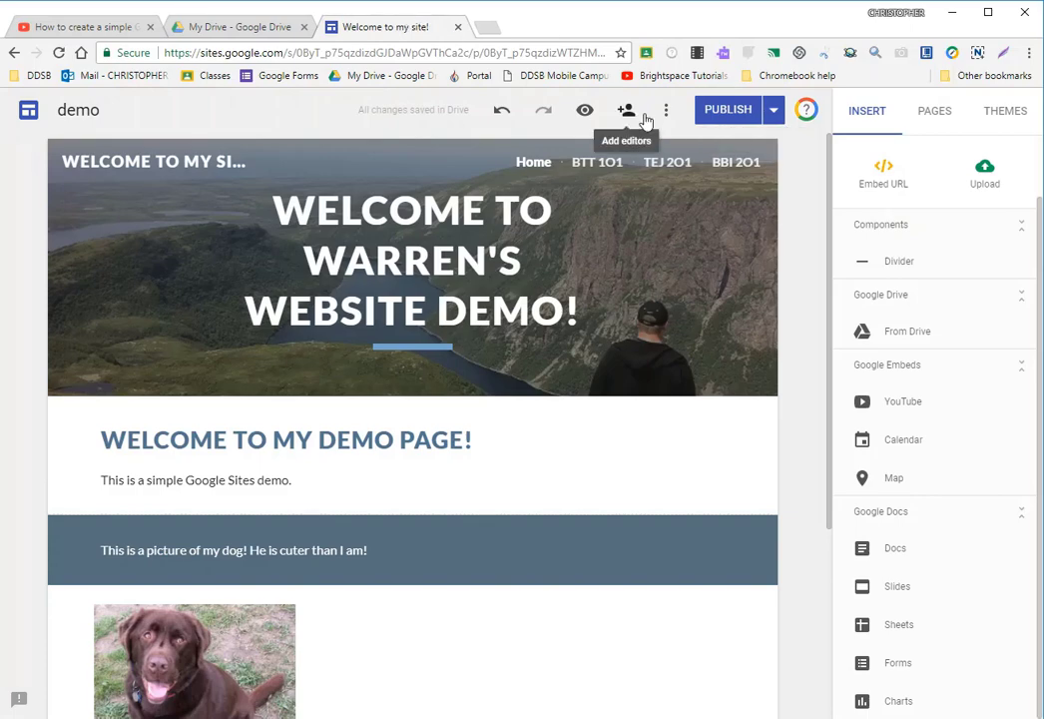
- Reopen the published site from the editor and compare its web address with the editor's address
{"action": "left_click", "coordinate": [773, 112]}
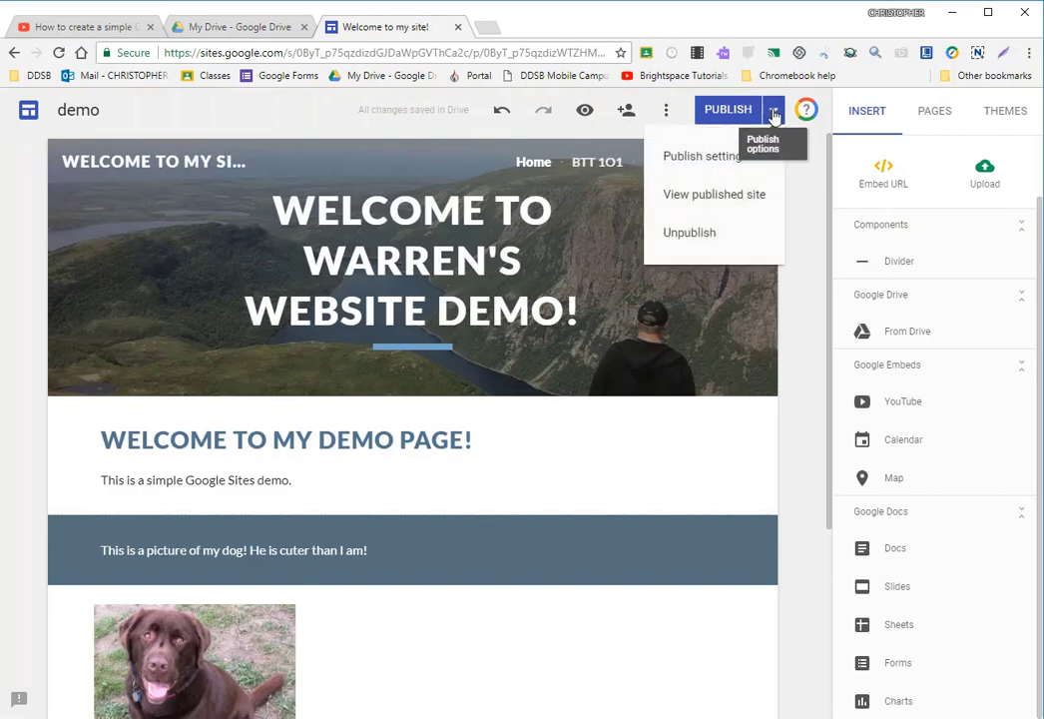
{"action": "left_click", "coordinate": [739, 195]}
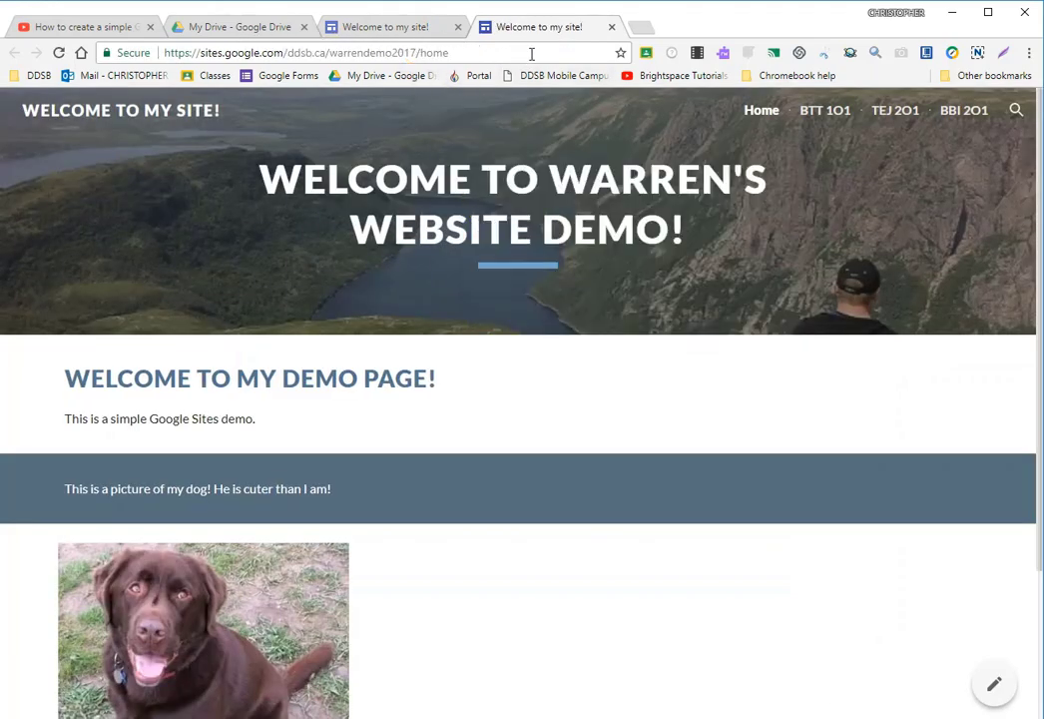
{"action": "left_click", "coordinate": [573, 49]}
{"action": "left_click", "coordinate": [368, 33]}
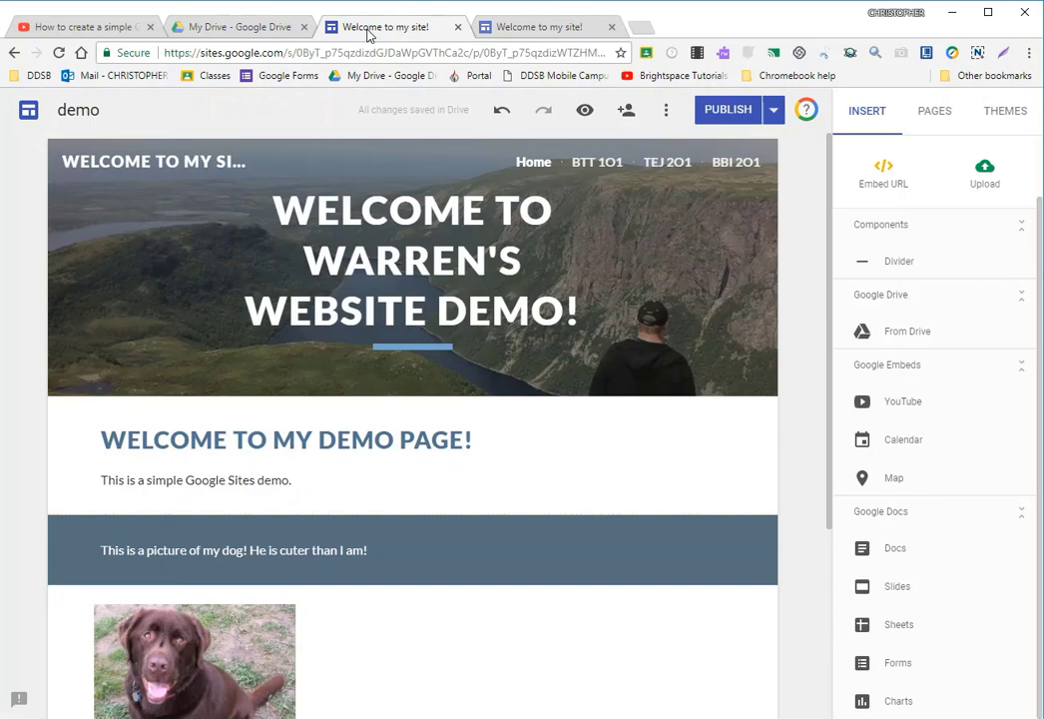
{"action": "left_click", "coordinate": [437, 52]}
{"action": "left_click", "coordinate": [530, 28]}
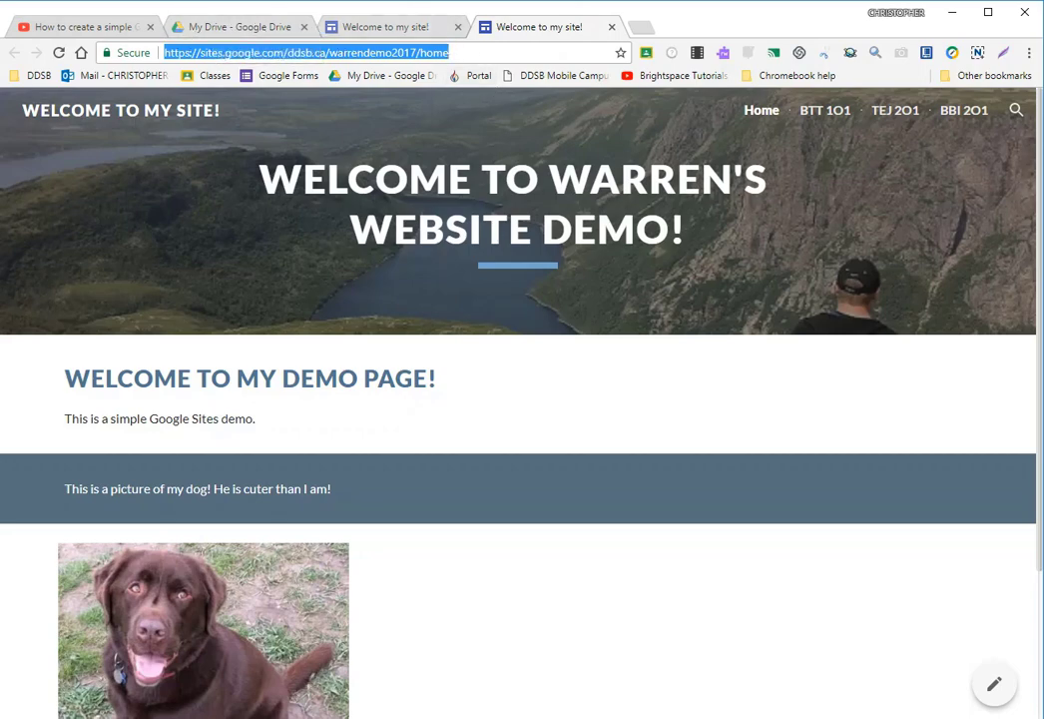
{"action": "left_click", "coordinate": [520, 229]}
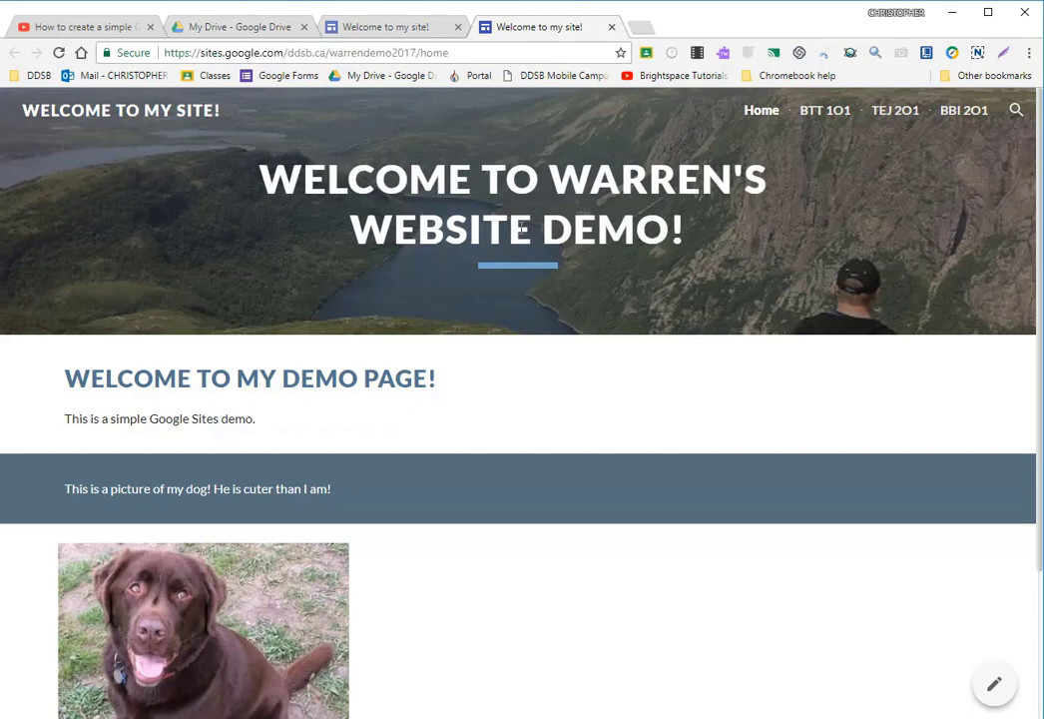